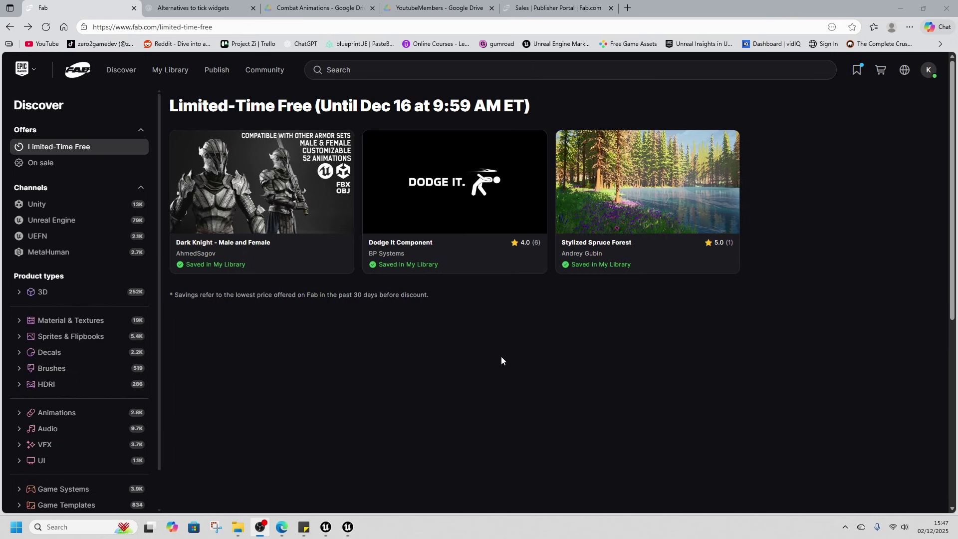
Step: Open the Dark Knight - Male and Female listing from the limited-time free assets and look through its preview images
{"action": "scroll", "coordinate": [442, 359], "scroll_direction": "up", "scroll_amount": 1, "text": "ctrl"}
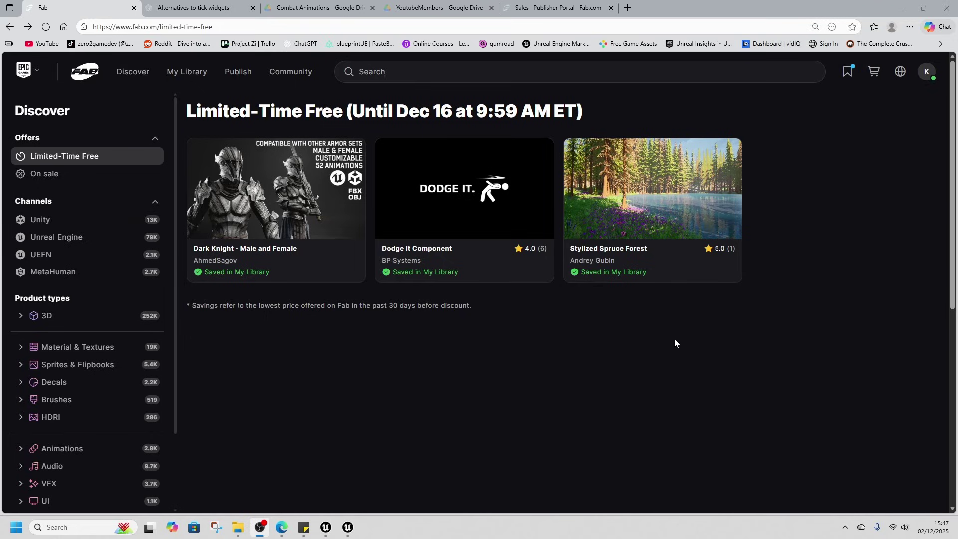
{"action": "left_click", "coordinate": [292, 165]}
{"action": "scroll", "coordinate": [475, 336], "scroll_direction": "down", "scroll_amount": 1}
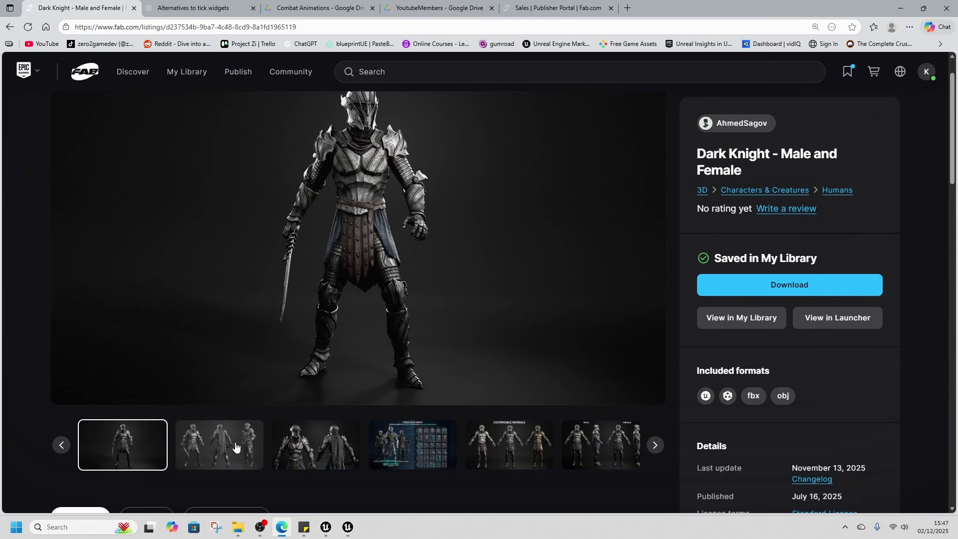
{"action": "left_click", "coordinate": [215, 454]}
{"action": "left_click", "coordinate": [322, 449]}
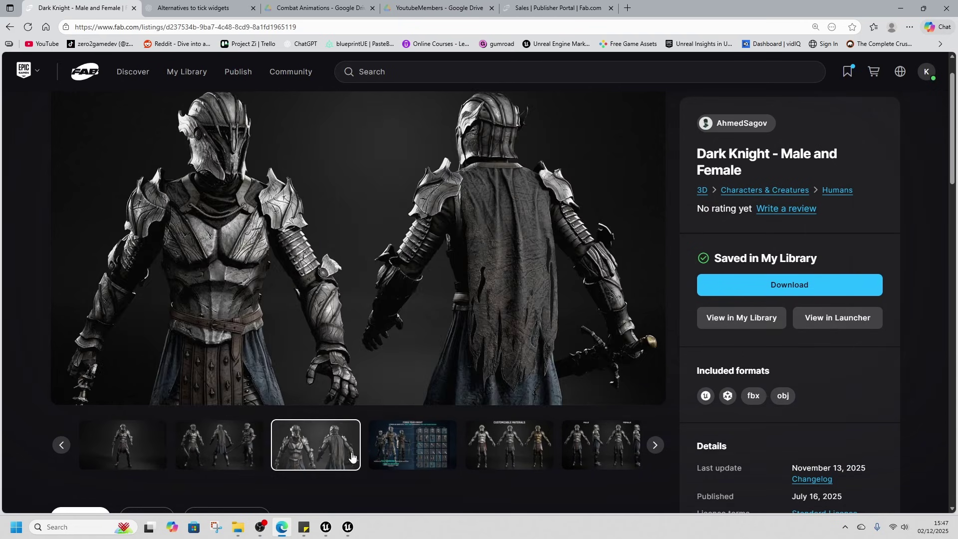
{"action": "left_click", "coordinate": [397, 456]}
{"action": "left_click", "coordinate": [442, 452]}
{"action": "left_click", "coordinate": [457, 452]}
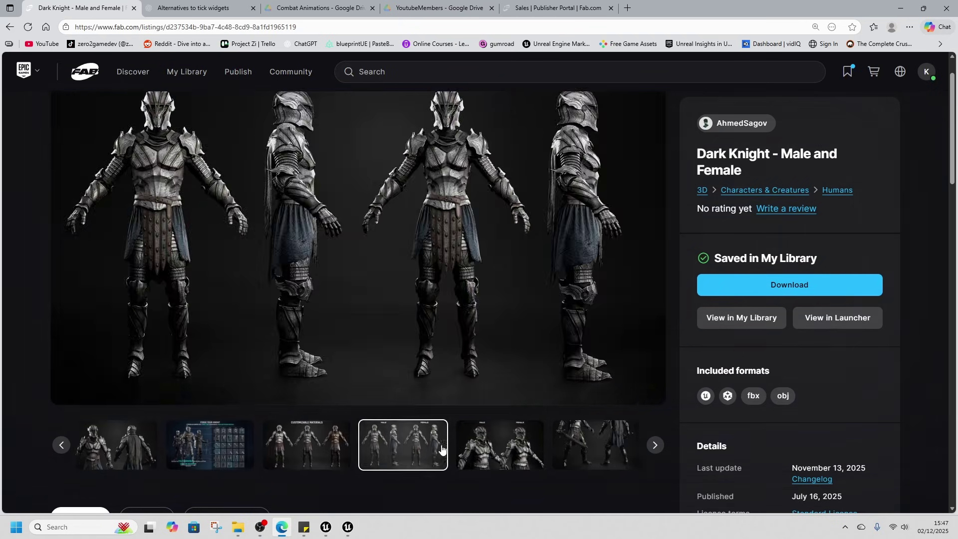
{"action": "left_click", "coordinate": [459, 451]}
{"action": "left_click", "coordinate": [487, 452]}
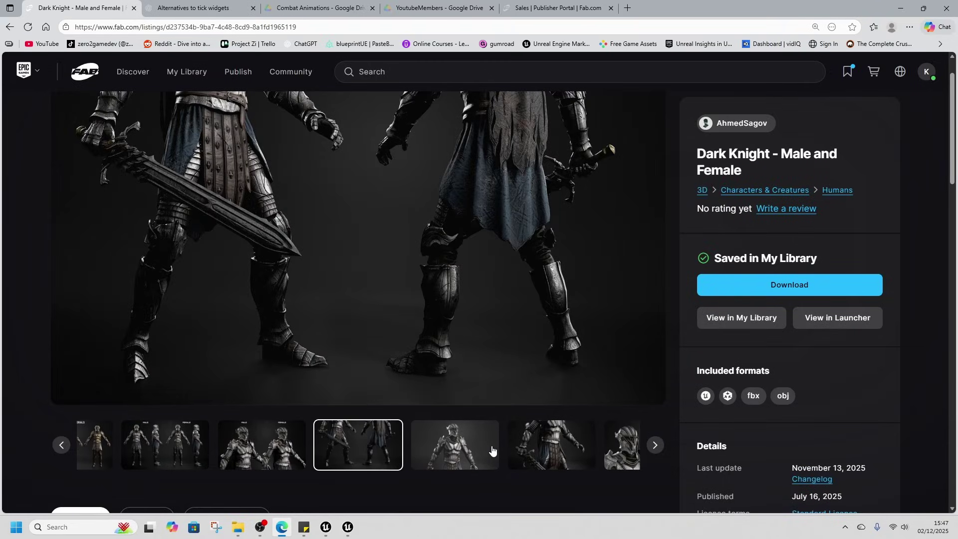
{"action": "left_click", "coordinate": [482, 451]}
{"action": "left_click", "coordinate": [459, 451]}
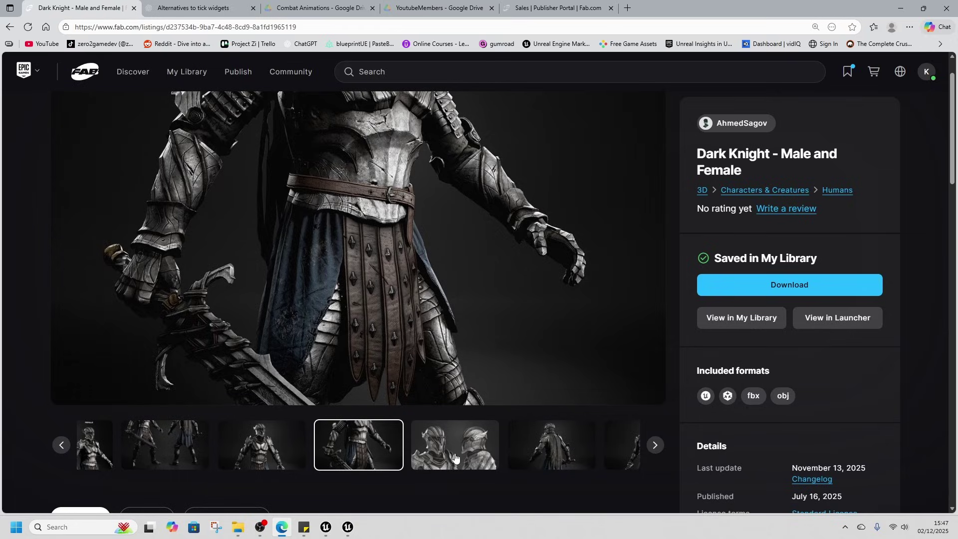
{"action": "left_click", "coordinate": [457, 456]}
Step: Check the Dark Knight listing's technical details and supported Unreal Engine versions, and view its in-engine character previews
{"action": "scroll", "coordinate": [377, 353], "scroll_direction": "down", "scroll_amount": 10}
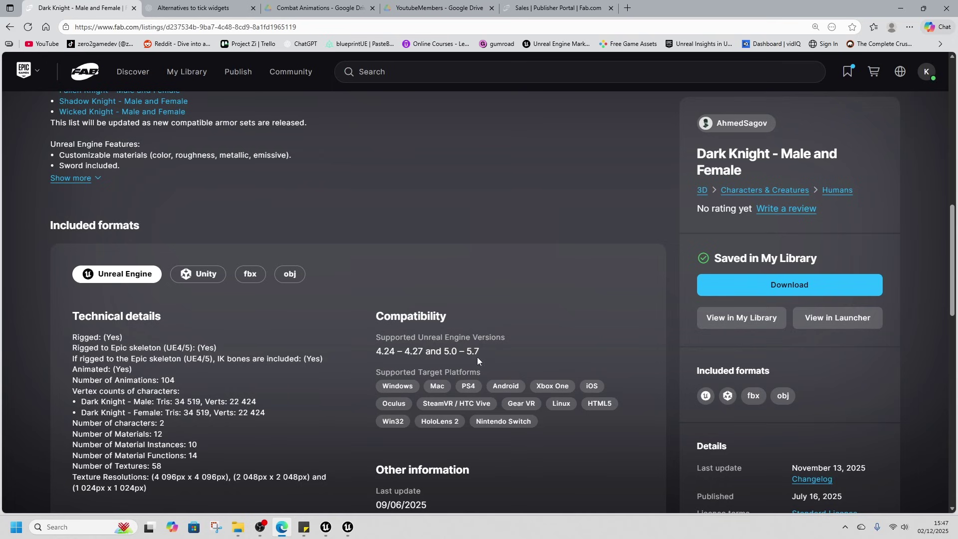
{"action": "scroll", "coordinate": [147, 392], "scroll_direction": "up", "scroll_amount": 10}
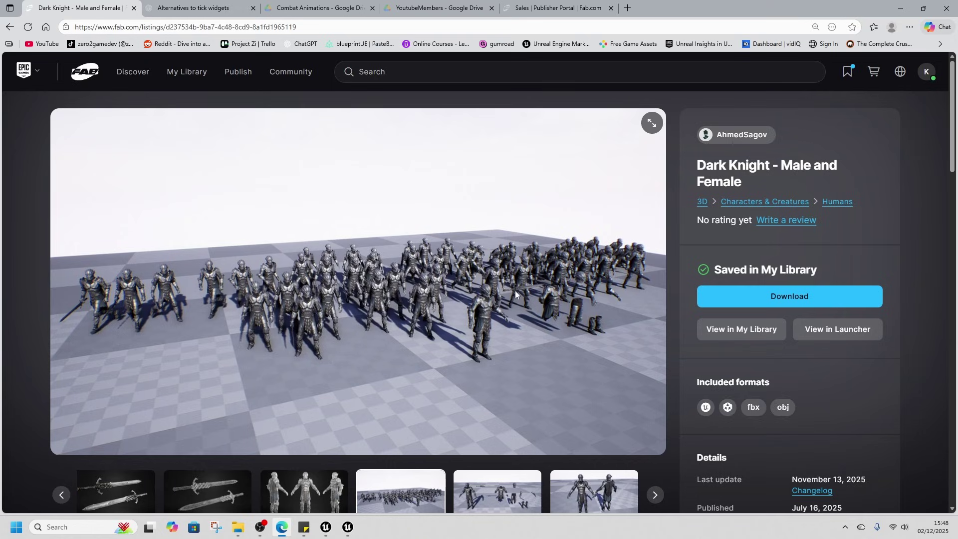
{"action": "scroll", "coordinate": [408, 302], "scroll_direction": "down", "scroll_amount": 1}
{"action": "left_click", "coordinate": [469, 457]}
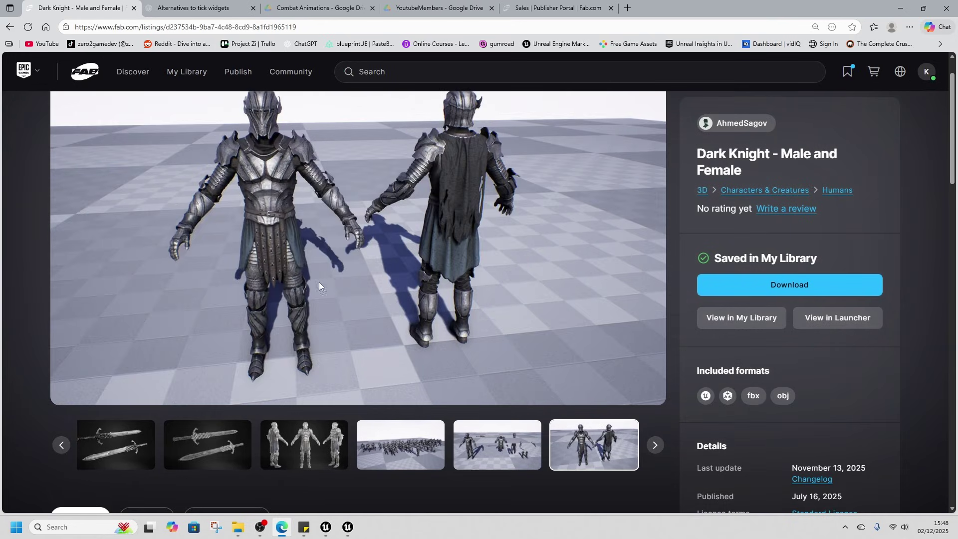
Step: Leave the Dark Knight listing and view the preview images of the Dodge It Component listing
{"action": "left_click", "coordinate": [10, 28]}
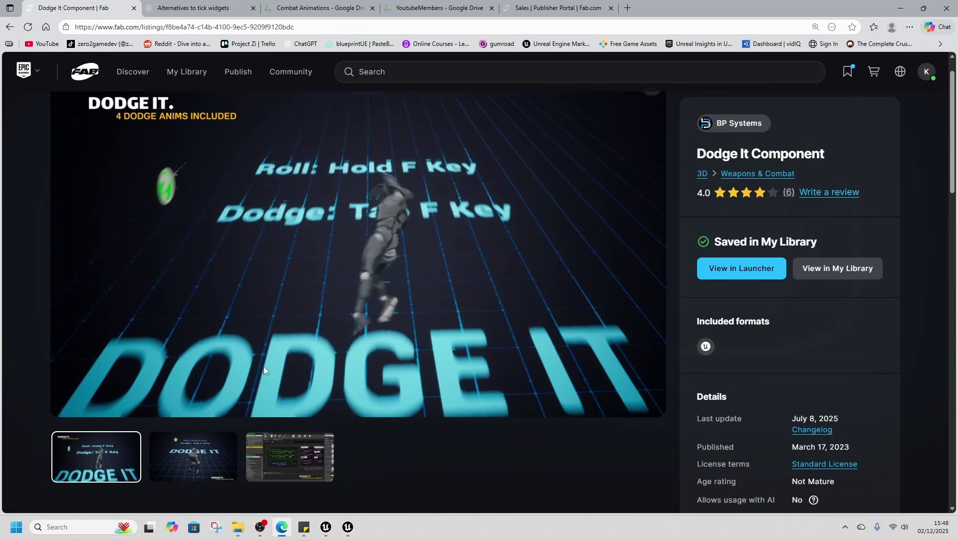
{"action": "scroll", "coordinate": [284, 337], "scroll_direction": "up", "scroll_amount": 1}
{"action": "left_click", "coordinate": [202, 491]}
{"action": "left_click", "coordinate": [272, 498]}
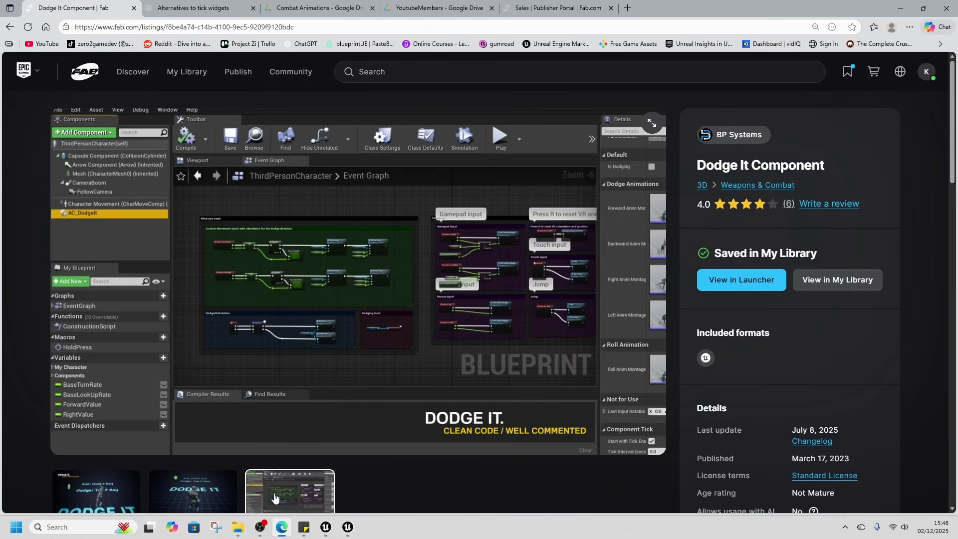
Step: Read the Dodge It Component's description, technical details, engine compatibility and distribution method
{"action": "scroll", "coordinate": [474, 360], "scroll_direction": "down", "scroll_amount": 4}
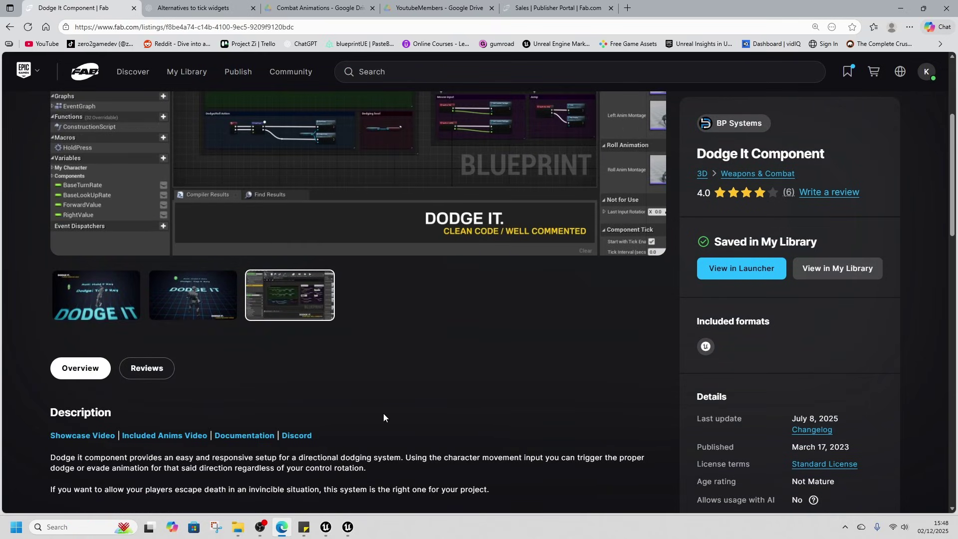
{"action": "scroll", "coordinate": [404, 409], "scroll_direction": "down", "scroll_amount": 6}
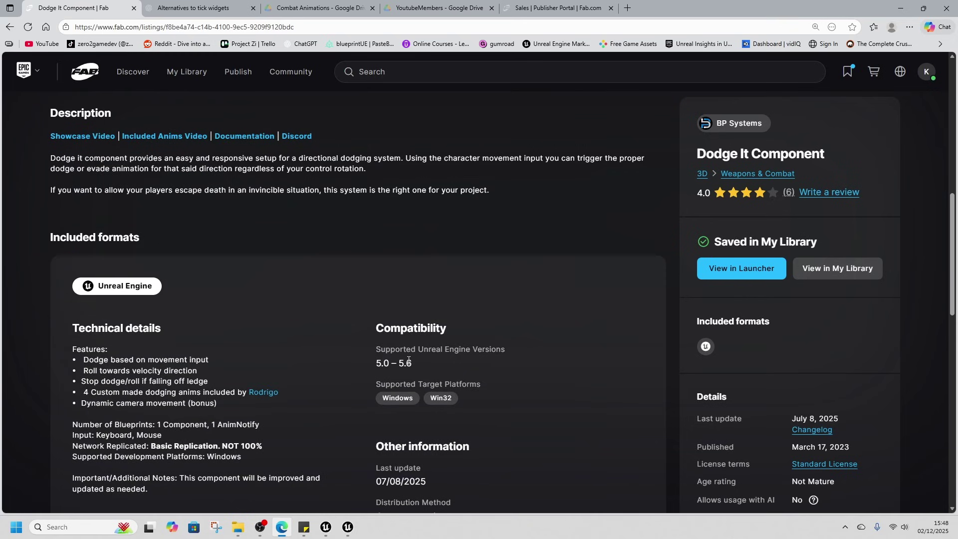
{"action": "scroll", "coordinate": [431, 368], "scroll_direction": "down", "scroll_amount": 8}
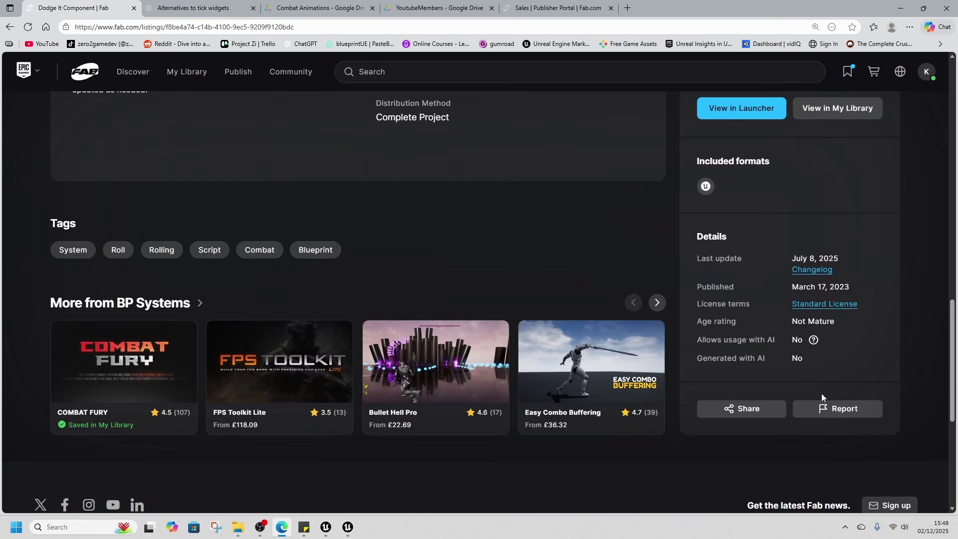
{"action": "scroll", "coordinate": [428, 354], "scroll_direction": "up", "scroll_amount": 11}
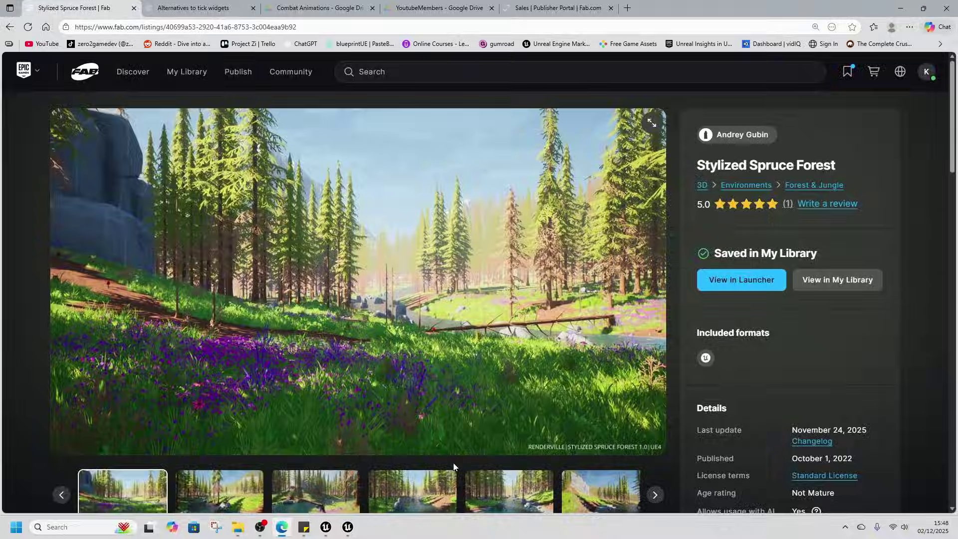
Step: Look through the Stylized Spruce Forest listing's preview images, from the river scenes to the forest road scenes
{"action": "scroll", "coordinate": [567, 376], "scroll_direction": "down", "scroll_amount": 2}
{"action": "left_click", "coordinate": [219, 397]}
{"action": "left_click", "coordinate": [316, 397]}
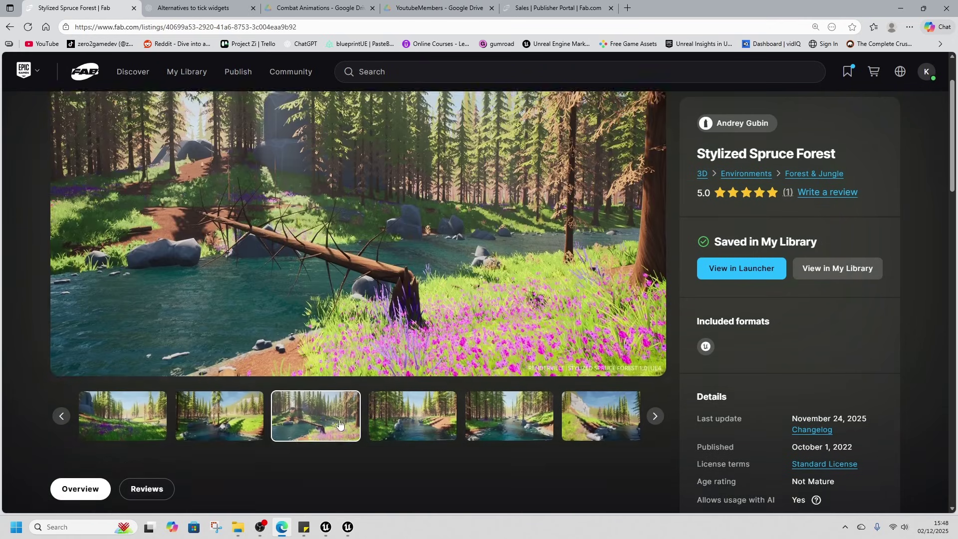
{"action": "left_click", "coordinate": [399, 480]}
{"action": "left_click", "coordinate": [472, 498]}
{"action": "left_click", "coordinate": [461, 500]}
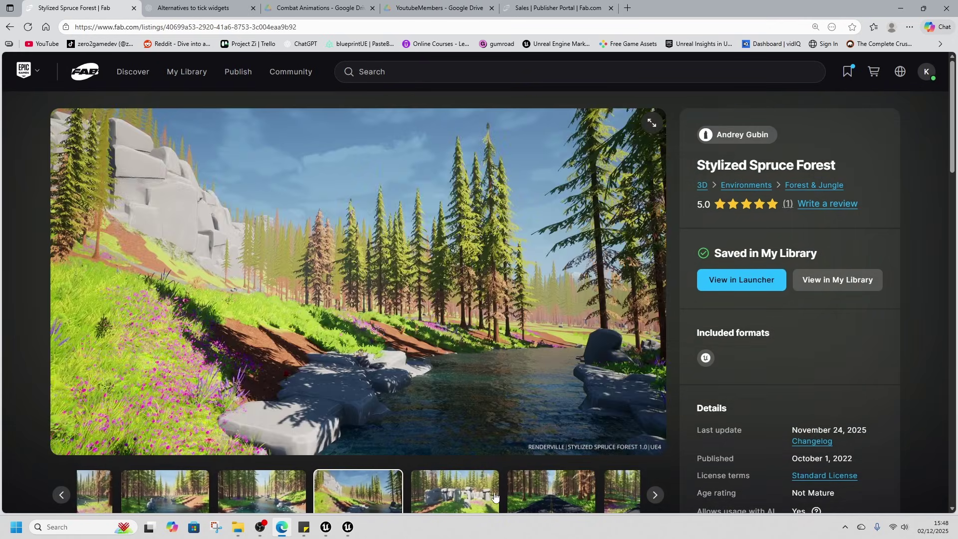
{"action": "left_click", "coordinate": [492, 498]}
{"action": "left_click", "coordinate": [509, 493]}
{"action": "left_click", "coordinate": [504, 493]}
{"action": "left_click", "coordinate": [499, 493]}
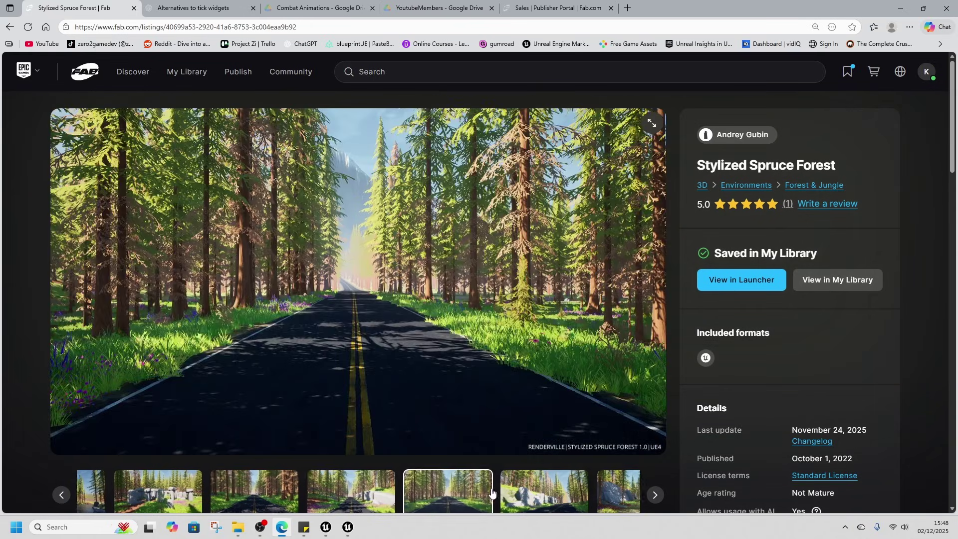
{"action": "left_click", "coordinate": [496, 493]}
Step: Read the Stylized Spruce Forest description, supported engine versions, feature list and technical details
{"action": "scroll", "coordinate": [495, 493], "scroll_direction": "down", "scroll_amount": 4}
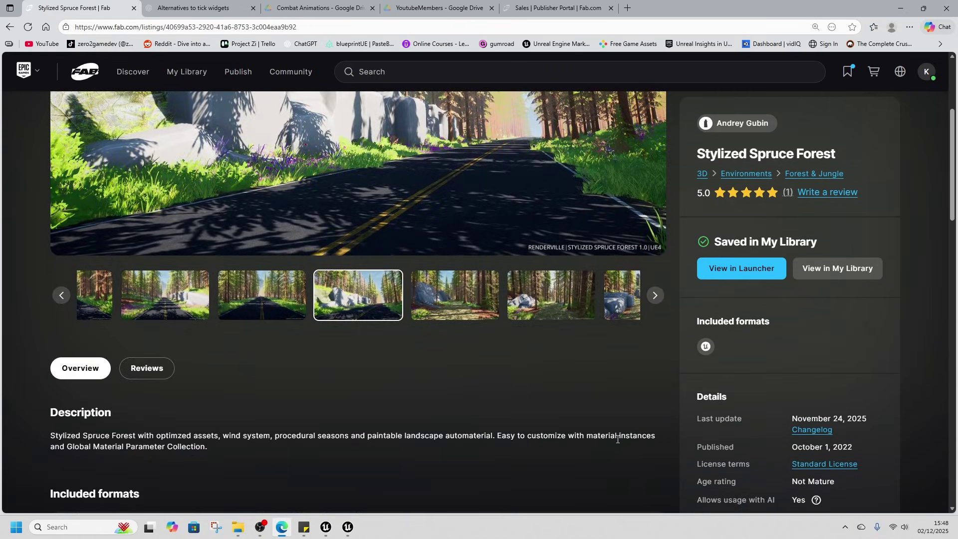
{"action": "scroll", "coordinate": [527, 426], "scroll_direction": "down", "scroll_amount": 13}
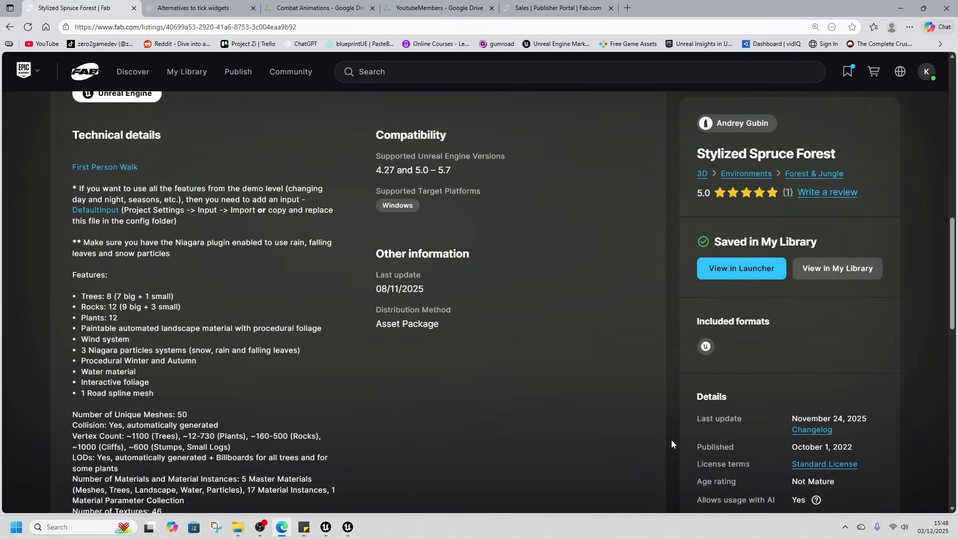
{"action": "scroll", "coordinate": [499, 443], "scroll_direction": "up", "scroll_amount": 5}
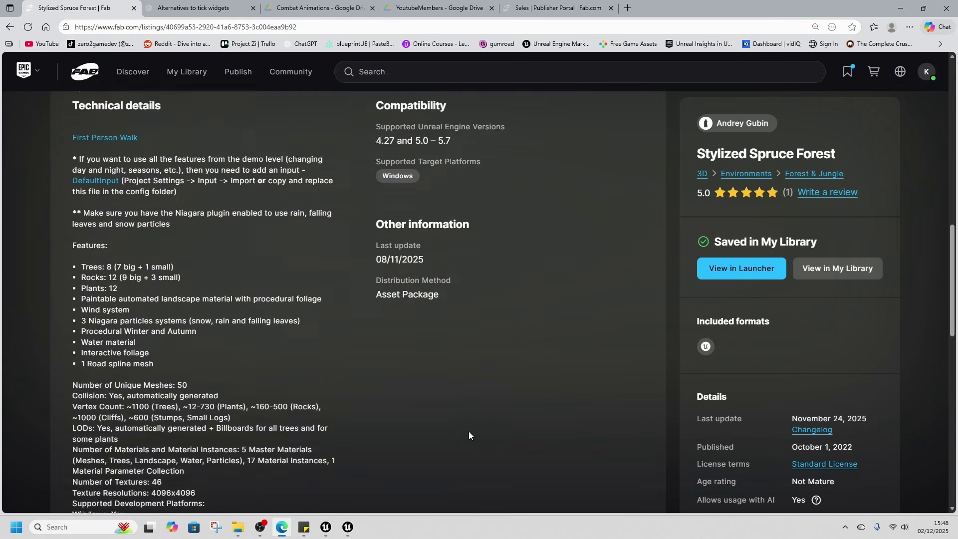
{"action": "scroll", "coordinate": [184, 333], "scroll_direction": "up", "scroll_amount": 3}
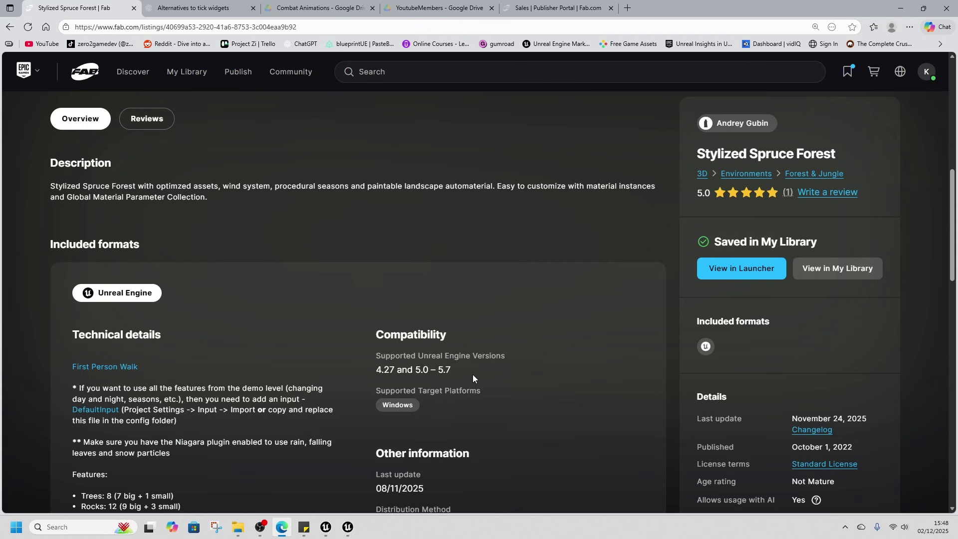
{"action": "scroll", "coordinate": [281, 506], "scroll_direction": "up", "scroll_amount": 8}
{"action": "scroll", "coordinate": [333, 365], "scroll_direction": "down", "scroll_amount": 3}
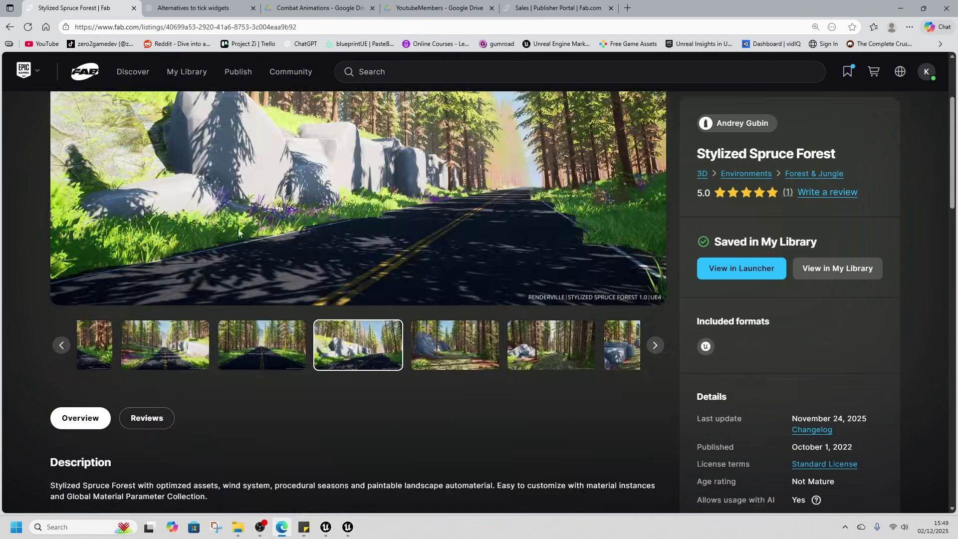
{"action": "scroll", "coordinate": [239, 231], "scroll_direction": "up", "scroll_amount": 3}
{"action": "scroll", "coordinate": [198, 423], "scroll_direction": "down", "scroll_amount": 3}
{"action": "scroll", "coordinate": [61, 352], "scroll_direction": "down", "scroll_amount": 10}
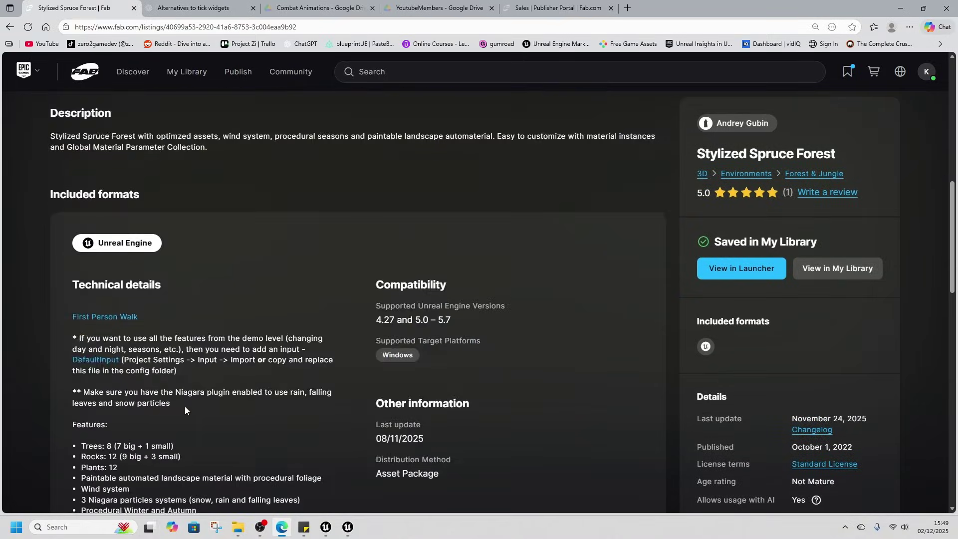
{"action": "scroll", "coordinate": [85, 290], "scroll_direction": "up", "scroll_amount": 4}
{"action": "scroll", "coordinate": [132, 311], "scroll_direction": "down", "scroll_amount": 3}
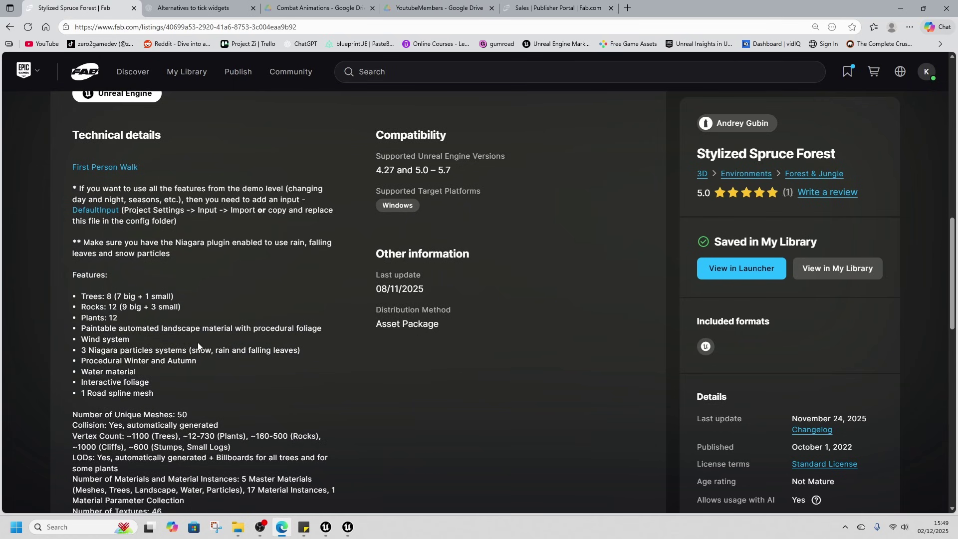
{"action": "scroll", "coordinate": [199, 346], "scroll_direction": "down", "scroll_amount": 3}
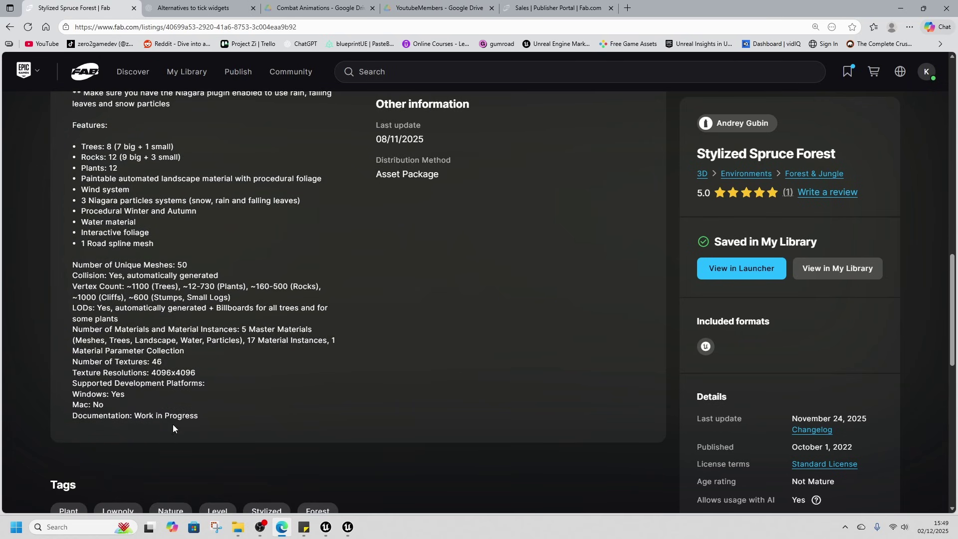
Step: Go back through the Stylized Spruce Forest preview images to the first one, the flower meadow
{"action": "scroll", "coordinate": [174, 428], "scroll_direction": "up", "scroll_amount": 12}
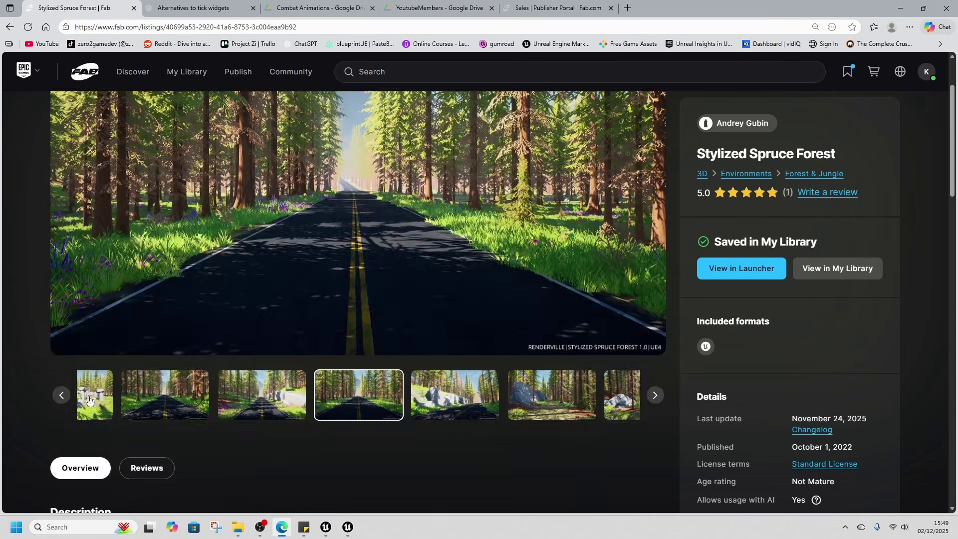
{"action": "left_click", "coordinate": [60, 396]}
{"action": "left_click", "coordinate": [60, 396]}
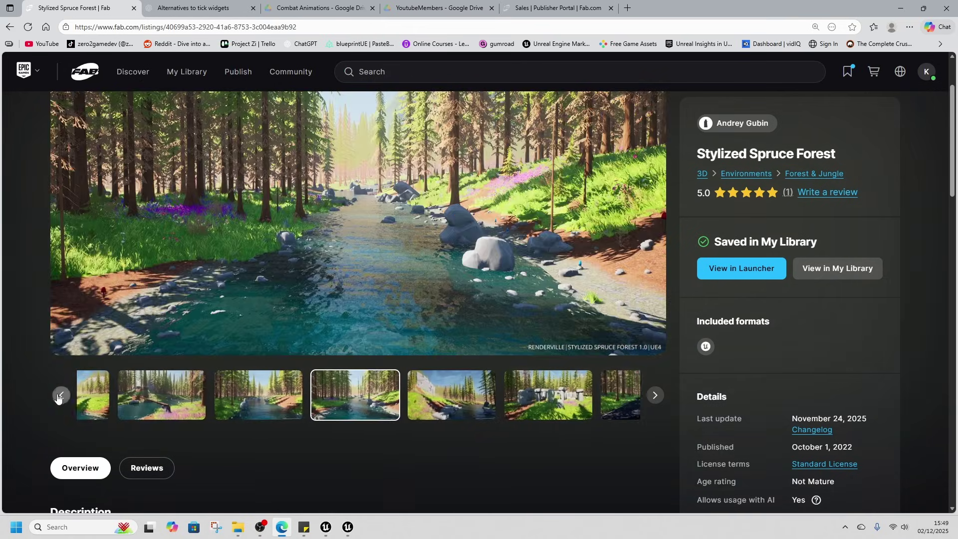
{"action": "left_click", "coordinate": [61, 395]}
{"action": "left_click", "coordinate": [60, 396]}
{"action": "left_click", "coordinate": [60, 396]}
{"action": "scroll", "coordinate": [70, 394], "scroll_direction": "down", "scroll_amount": 4}
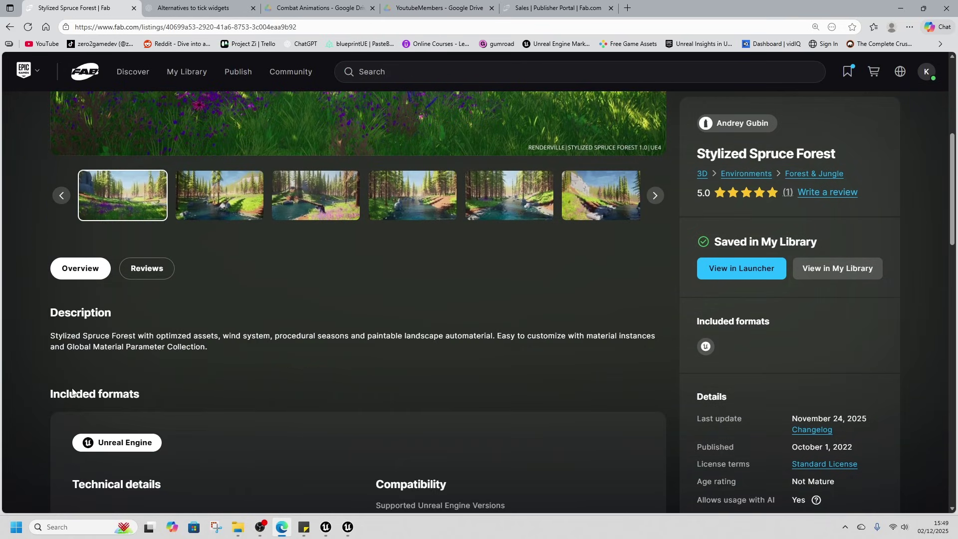
{"action": "scroll", "coordinate": [351, 352], "scroll_direction": "up", "scroll_amount": 6}
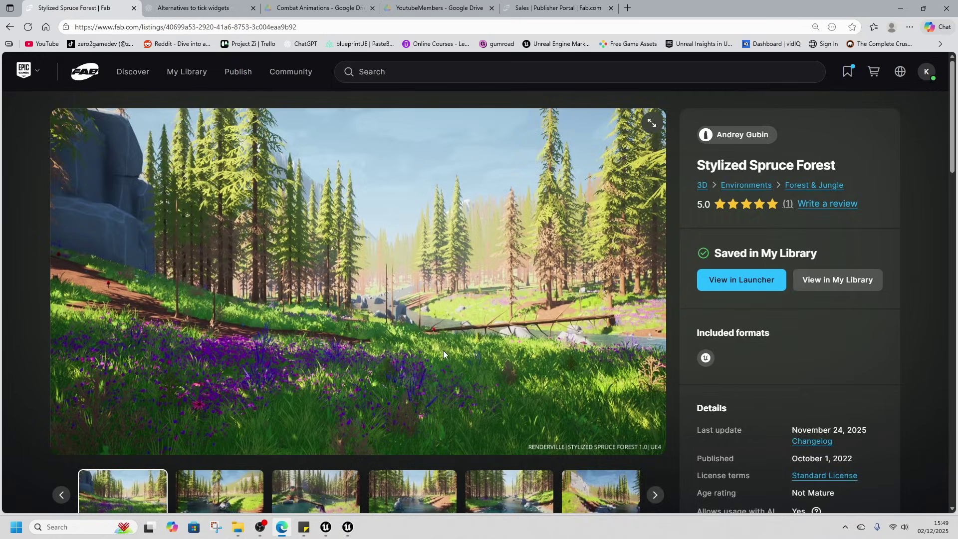
{"action": "scroll", "coordinate": [444, 355], "scroll_direction": "down", "scroll_amount": 2}
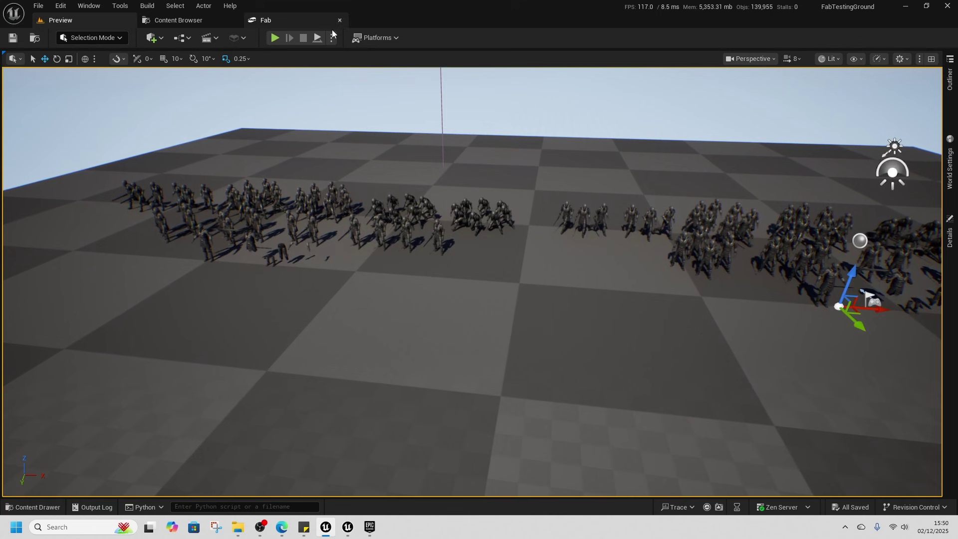
Step: Simulate the Preview level and inspect the animated Dark Knight characters up close, with the floor deselected
{"action": "left_click", "coordinate": [331, 38]}
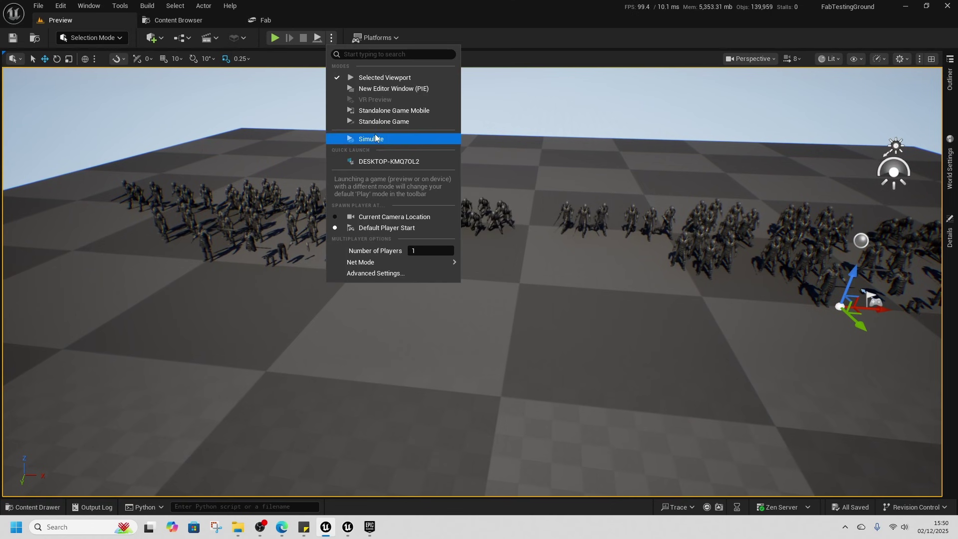
{"action": "left_click", "coordinate": [375, 137]}
{"action": "right_click", "coordinate": [508, 249]}
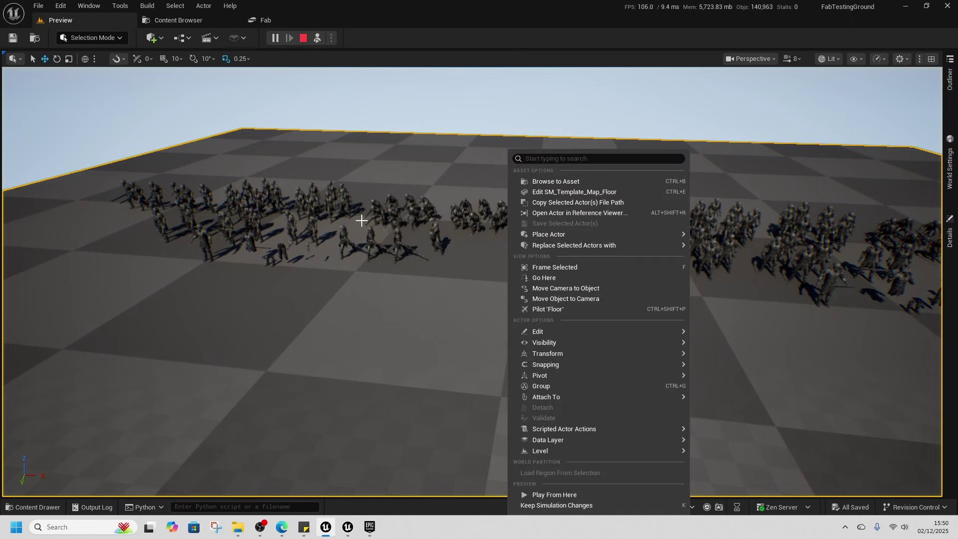
{"action": "right_click_drag", "start_coordinate": [310, 241], "coordinate": [378, 205]}
{"action": "key", "text": "w"}
{"action": "key", "text": "s"}
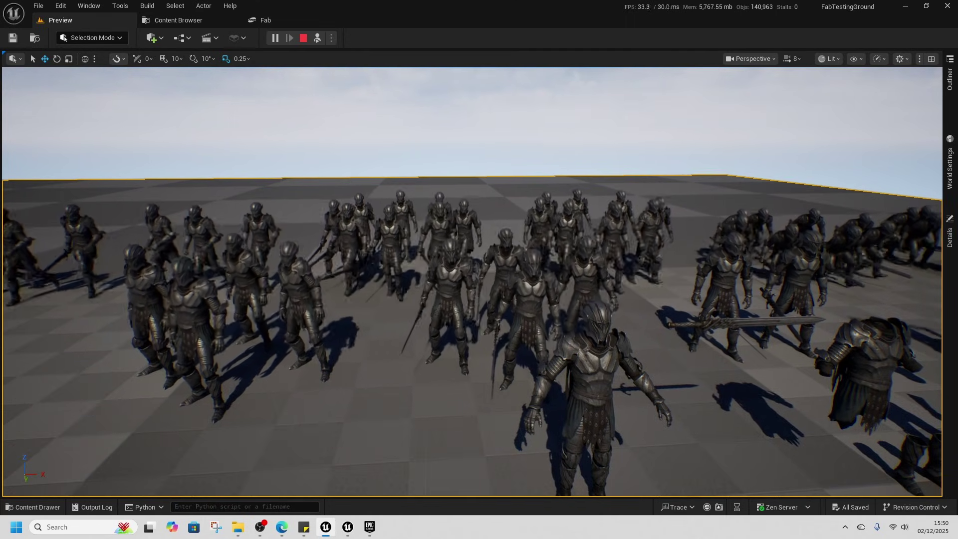
{"action": "left_click", "coordinate": [449, 282]}
{"action": "left_click", "coordinate": [519, 163]}
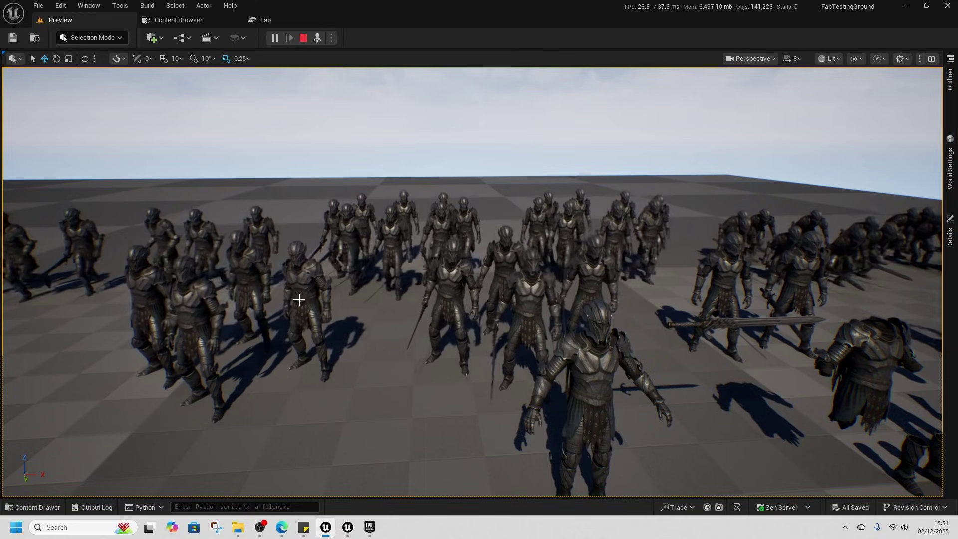
Step: Locate the asset of one of the crouching Dark Knights near the floor's far edge in the Content Browser
{"action": "mouse_move", "coordinate": [298, 305]}
{"action": "right_mouse_down"}
{"action": "mouse_move", "coordinate": [284, 300]}
{"action": "mouse_move", "coordinate": [300, 312]}
{"action": "right_mouse_up"}
{"action": "key", "text": "d"}
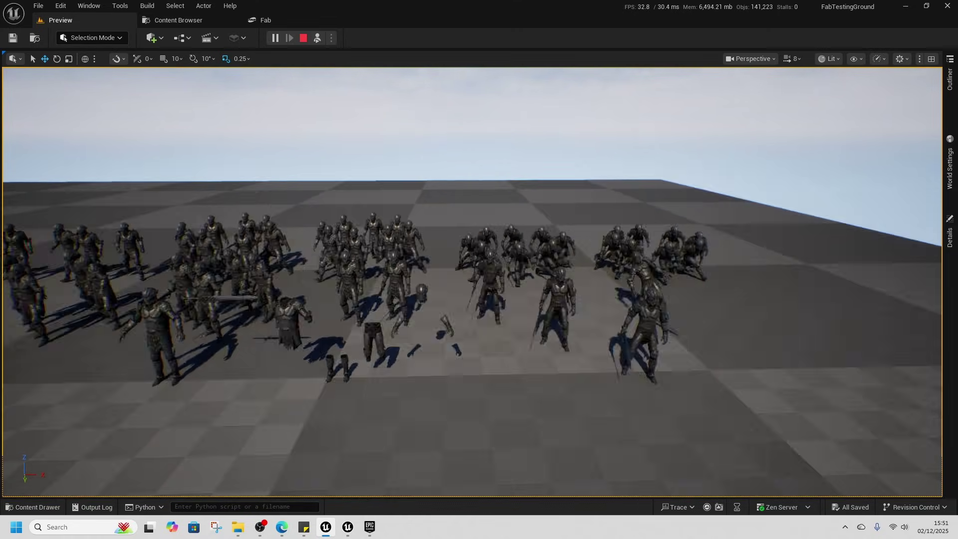
{"action": "key", "text": "d"}
{"action": "right_click_drag", "start_coordinate": [472, 282], "coordinate": [439, 210]}
{"action": "key", "text": "w"}
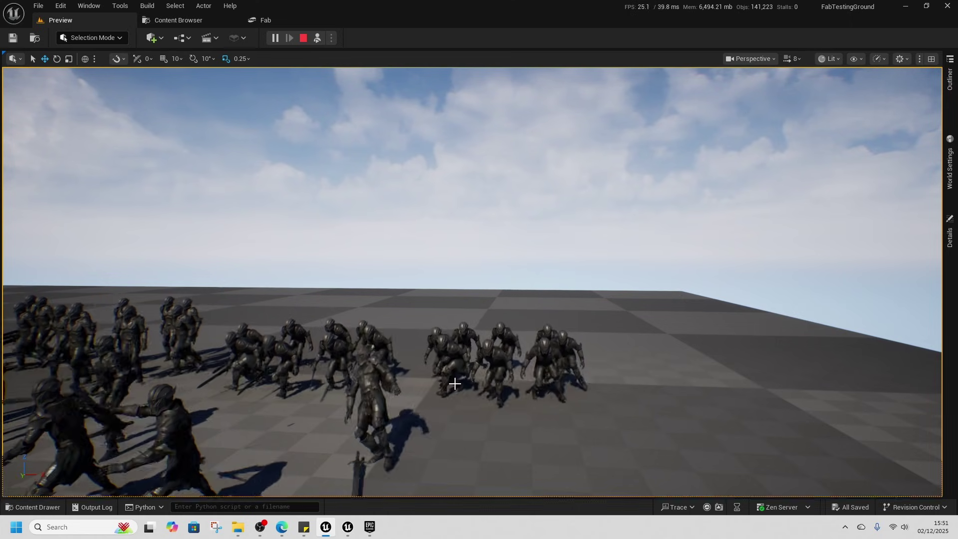
{"action": "left_click", "coordinate": [496, 360]}
{"action": "right_click", "coordinate": [496, 360]}
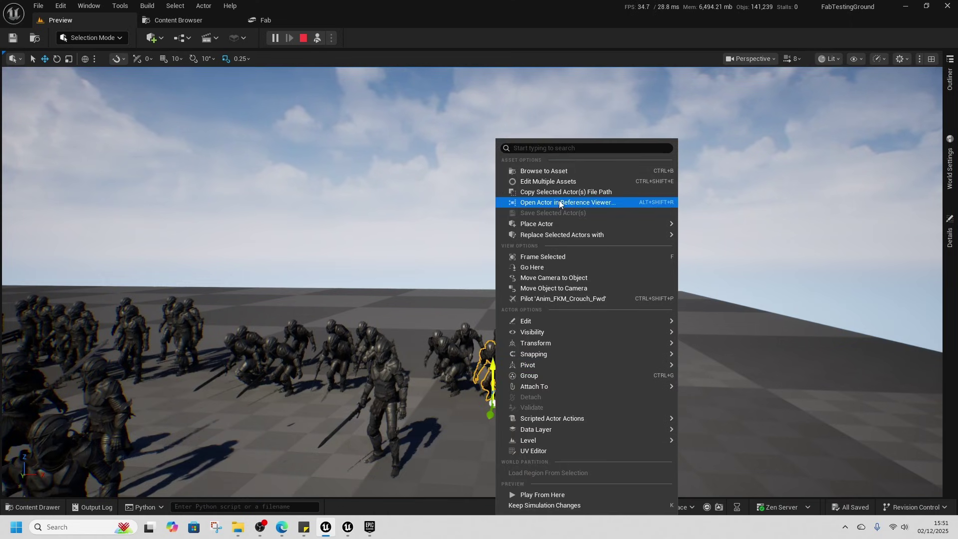
{"action": "left_click", "coordinate": [559, 167]}
Step: Browse to the animation asset of a knight in the neighbouring group of alert crouching poses
{"action": "right_click_drag", "start_coordinate": [364, 175], "coordinate": [353, 235]}
{"action": "right_click", "coordinate": [349, 260]}
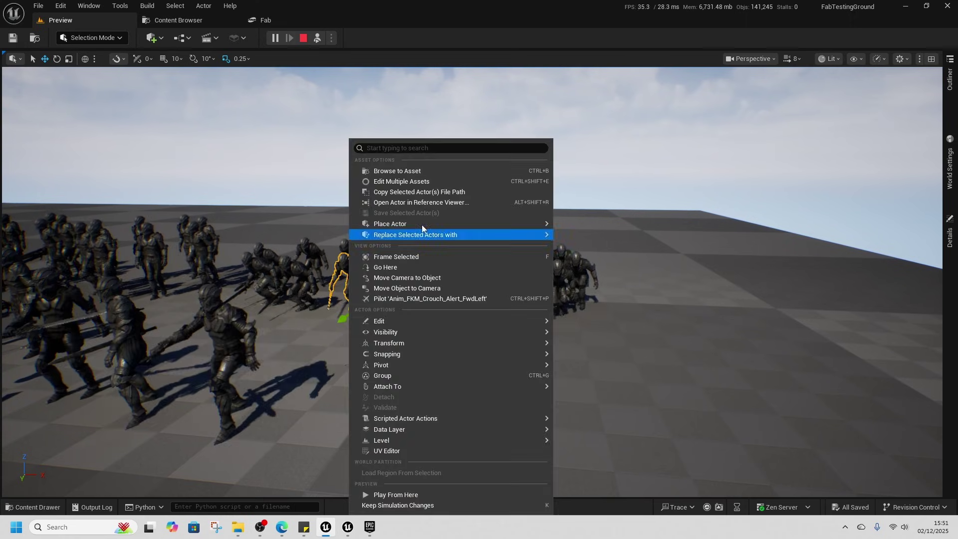
{"action": "left_click", "coordinate": [404, 172]}
Step: Browse to the asset of the knight playing the alert hit-right animation, and survey the rows of simulated knights
{"action": "right_click_drag", "start_coordinate": [424, 130], "coordinate": [441, 211]}
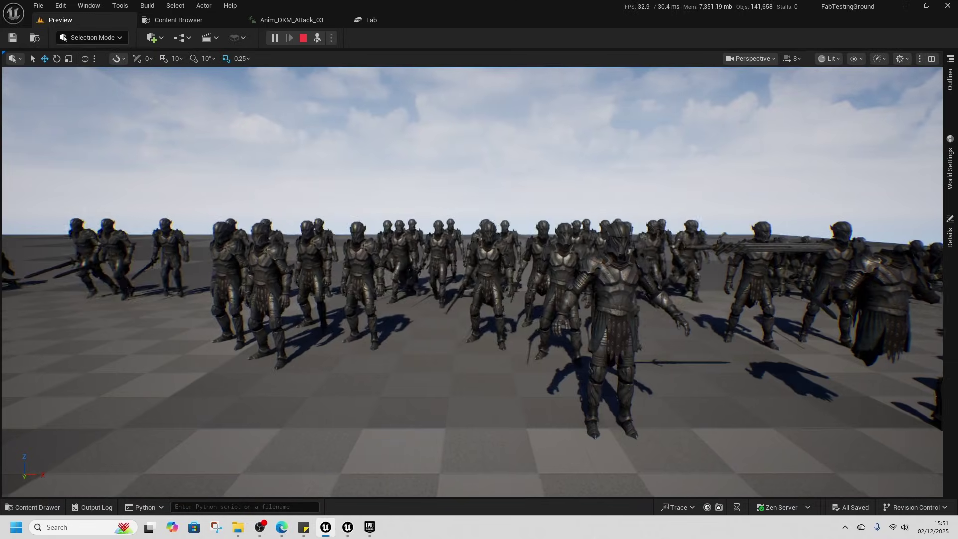
{"action": "right_click_drag", "start_coordinate": [440, 211], "coordinate": [413, 161]}
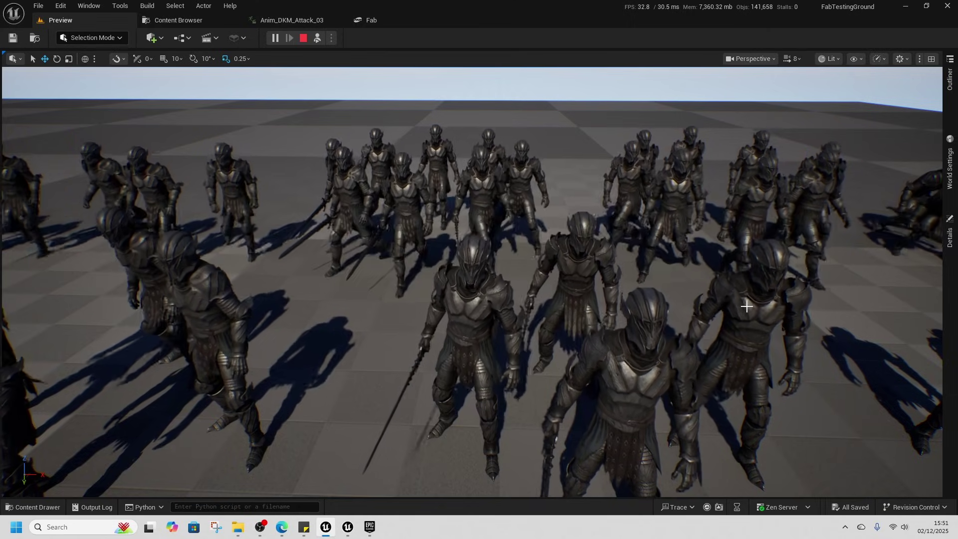
{"action": "left_click", "coordinate": [416, 368]}
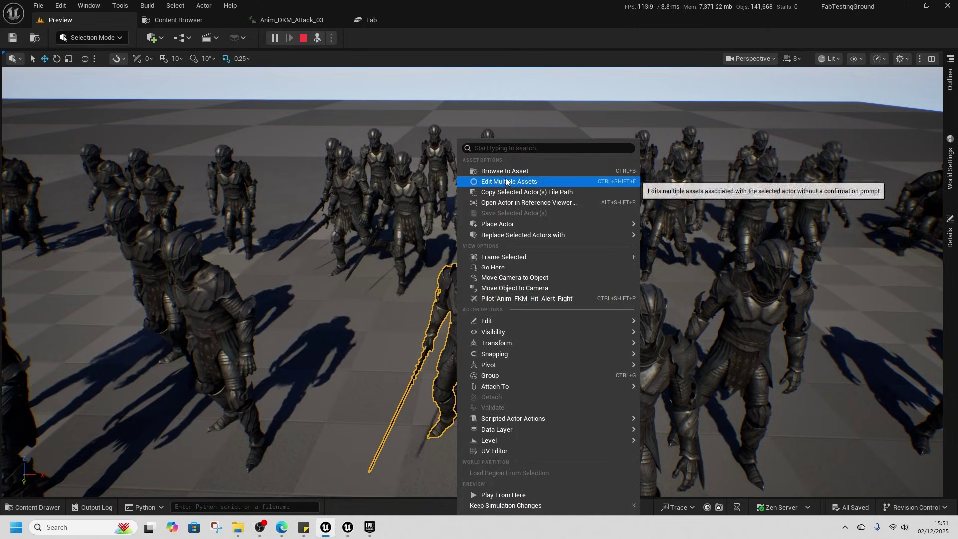
{"action": "left_click", "coordinate": [505, 171]}
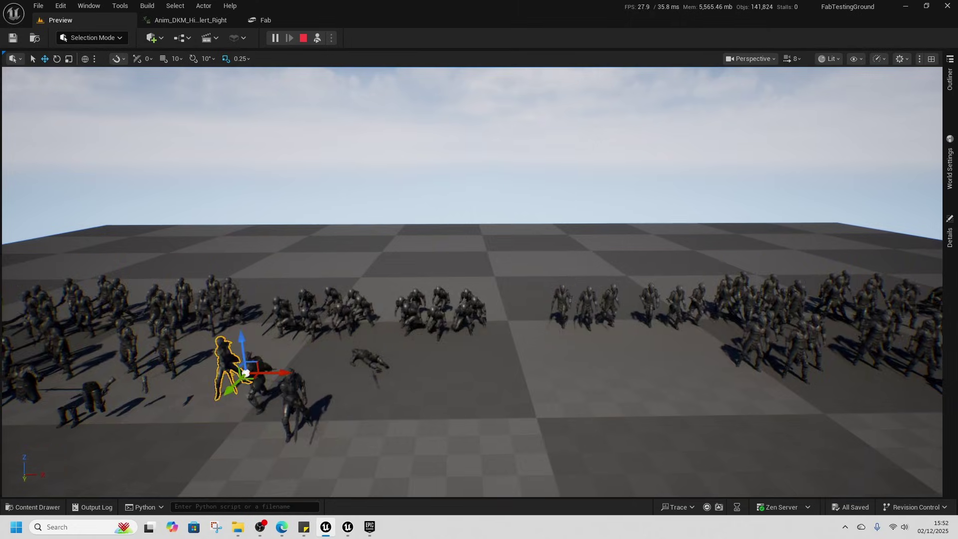
{"action": "key", "text": "a"}
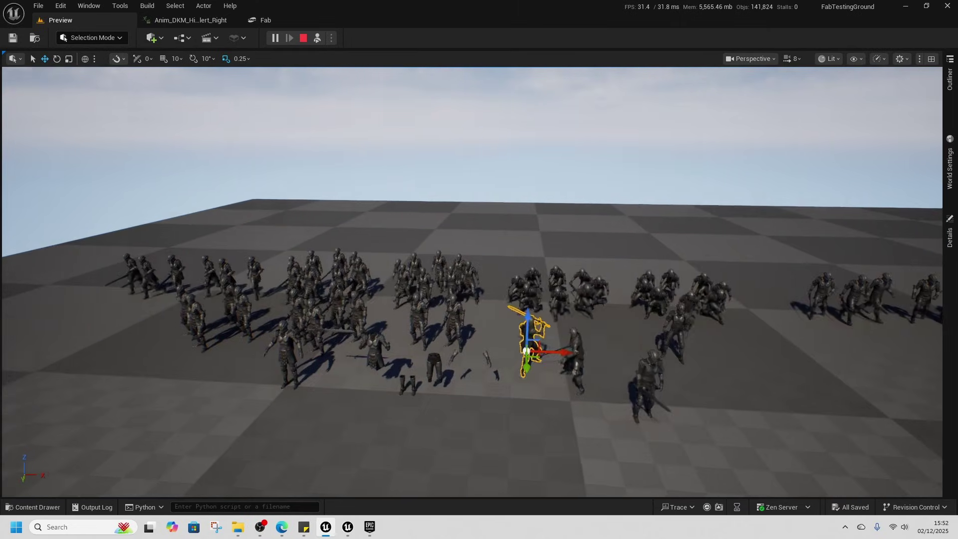
{"action": "key", "text": "a"}
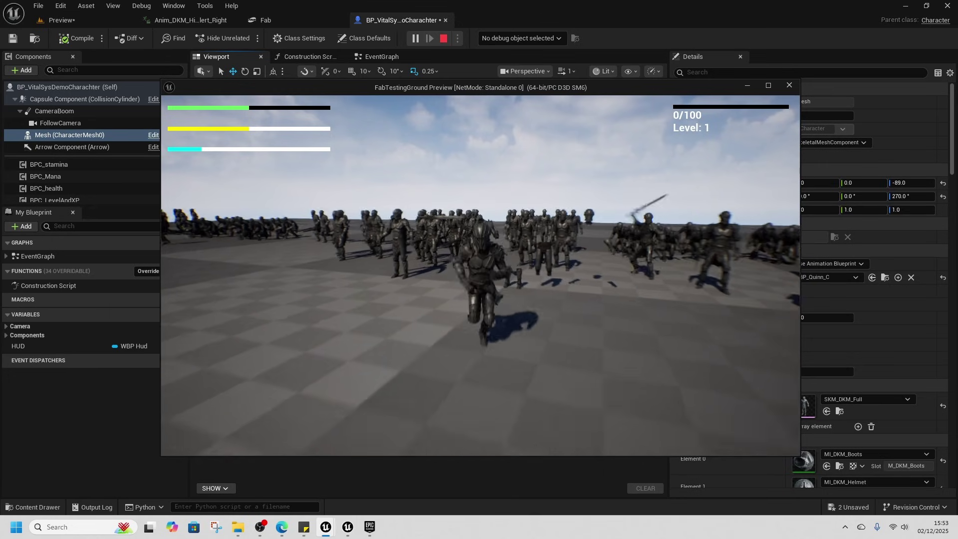
Step: Play-test the Preview level as the Dark Knight, running along the outer side of the rows of animated knights
{"action": "key", "text": "w"}
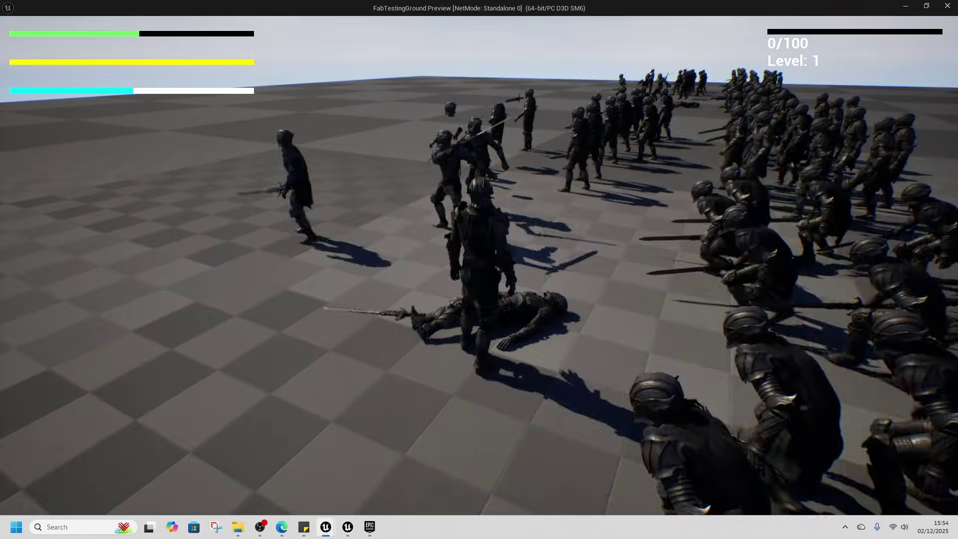
{"action": "key", "text": "a"}
{"action": "key", "text": "w"}
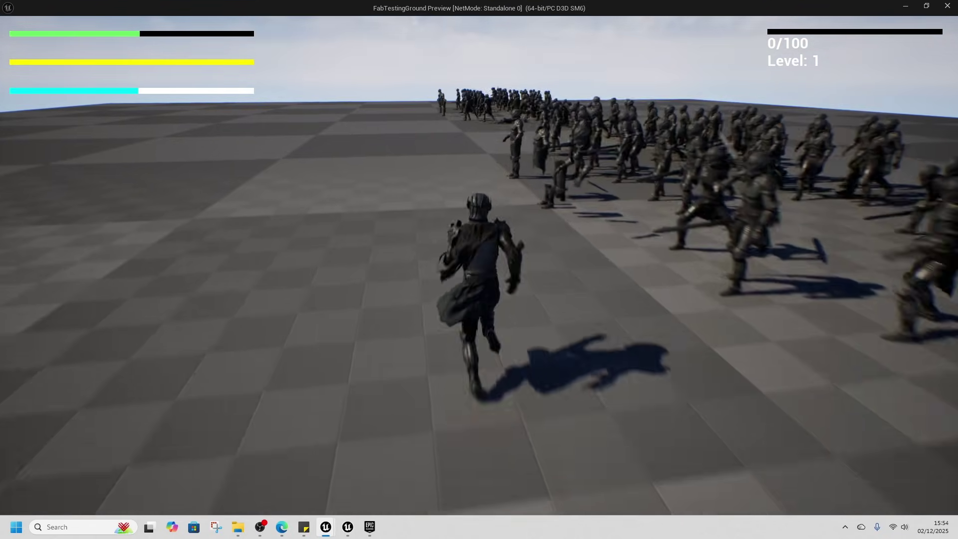
{"action": "key", "text": "w"}
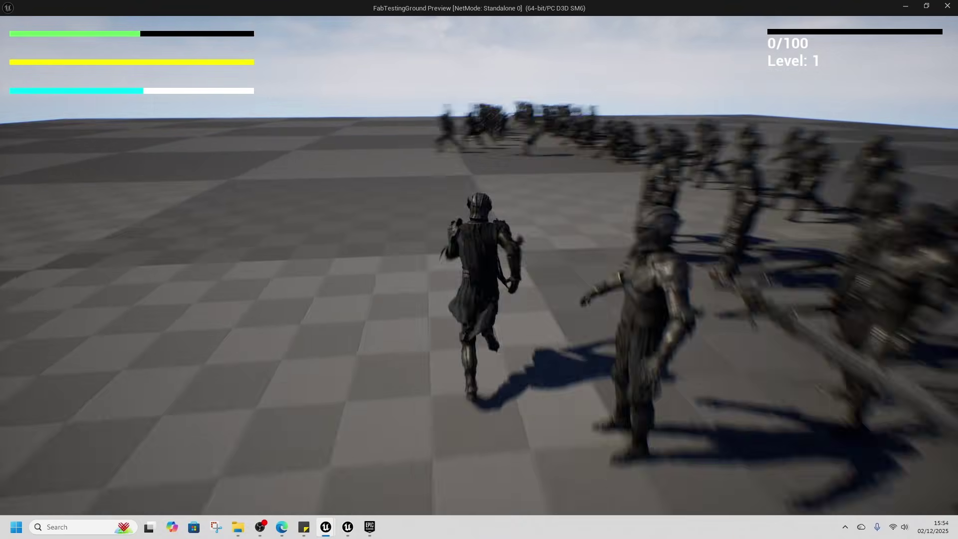
{"action": "key", "text": "w"}
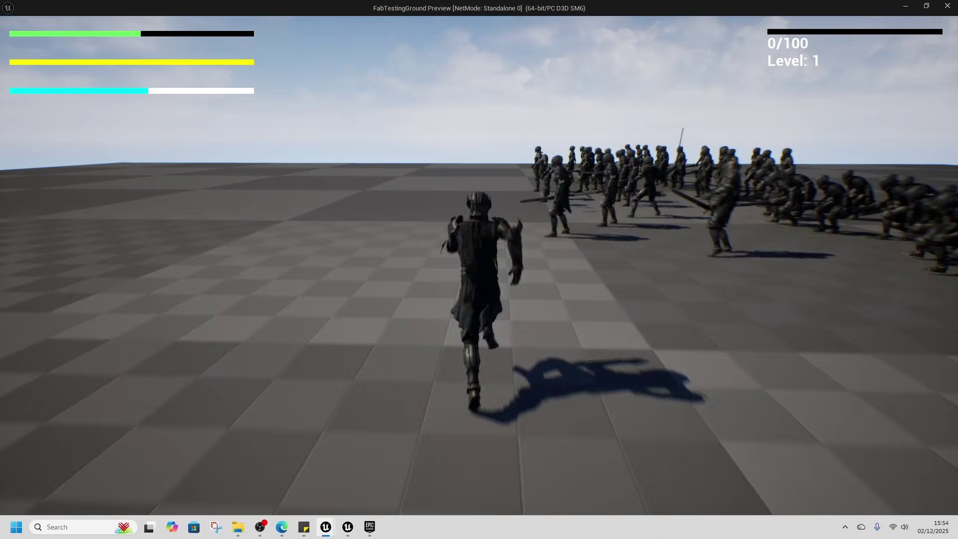
{"action": "key", "text": "w"}
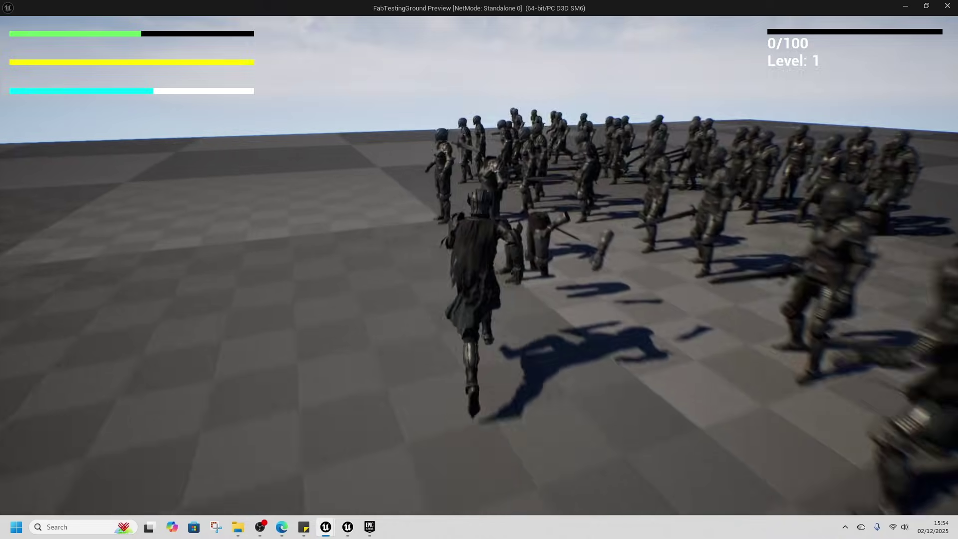
Step: Run the Dark Knight in among the walking and crouching groups to examine their animations up close
{"action": "key", "text": "w"}
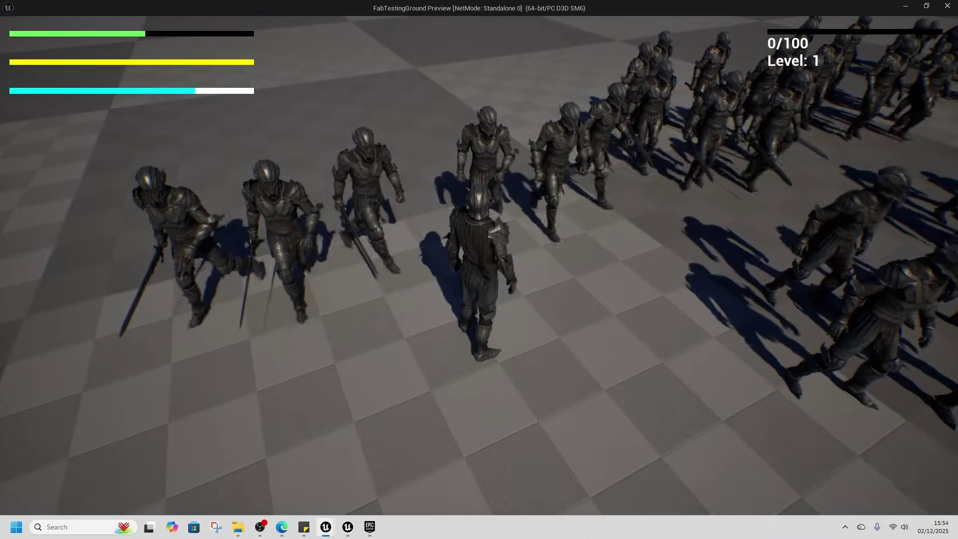
{"action": "key", "text": "w"}
{"action": "key", "text": "w"}
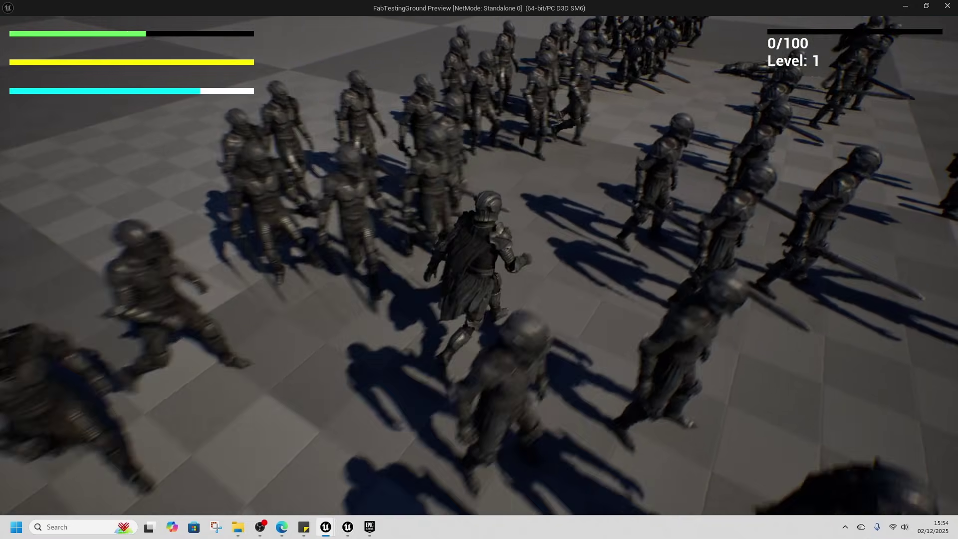
{"action": "key", "text": "d"}
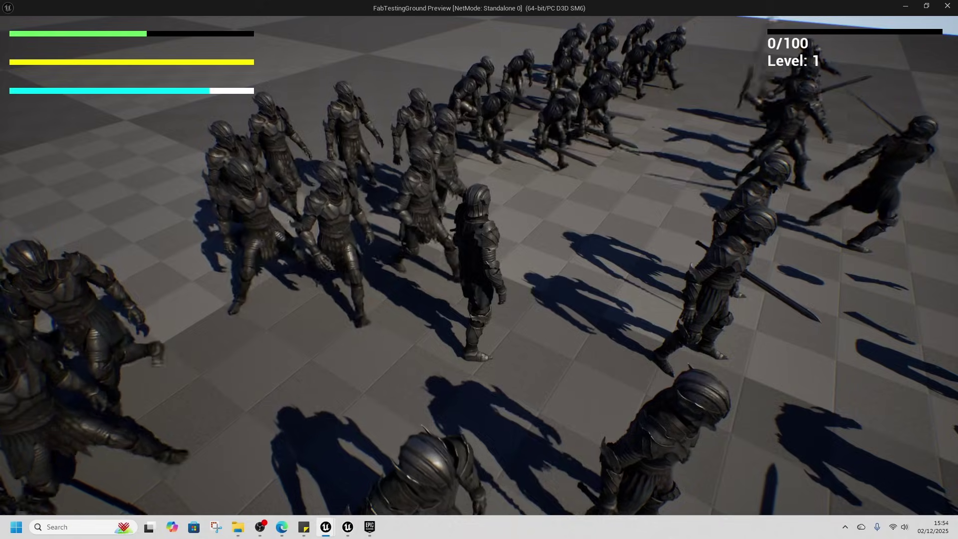
{"action": "key", "text": "w"}
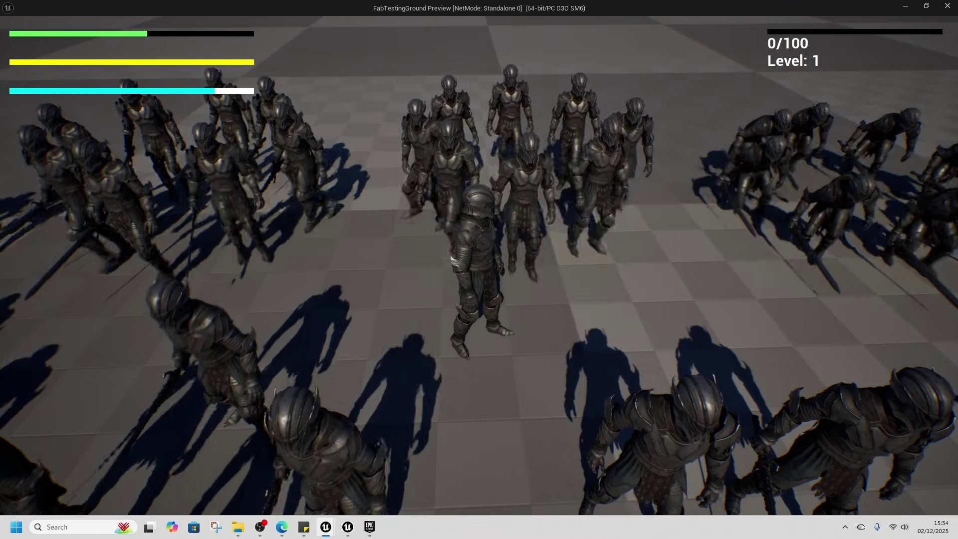
{"action": "key", "text": "w"}
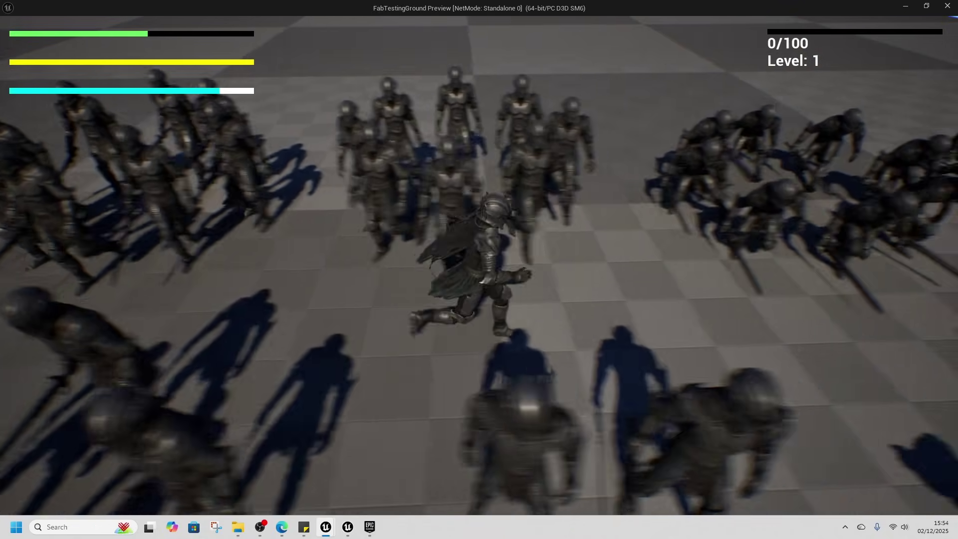
{"action": "key", "text": "a"}
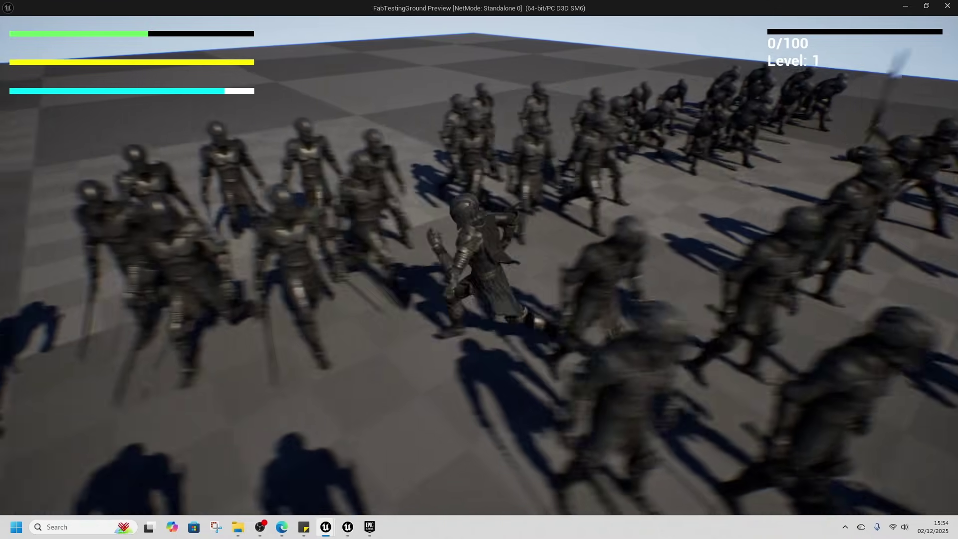
{"action": "key", "text": "a"}
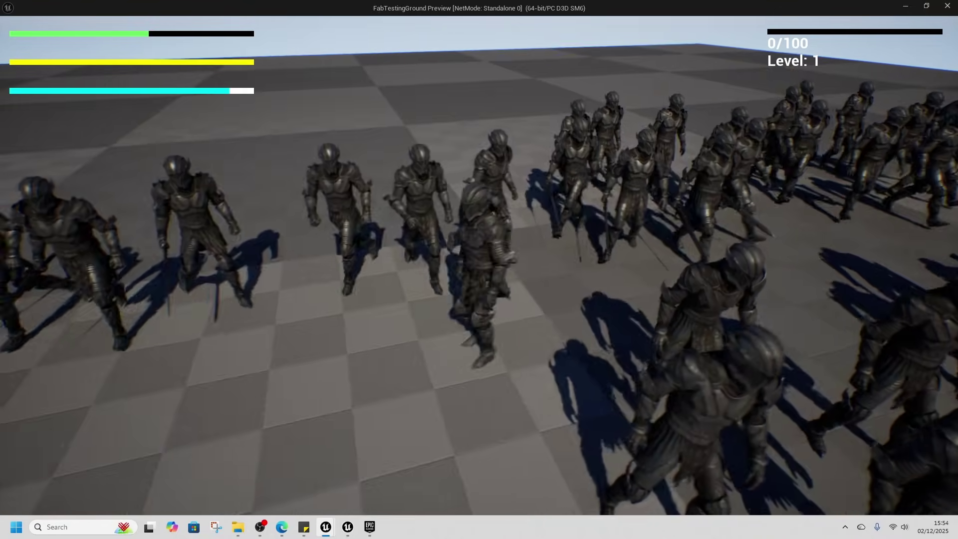
{"action": "key", "text": "a"}
{"action": "key", "text": "w"}
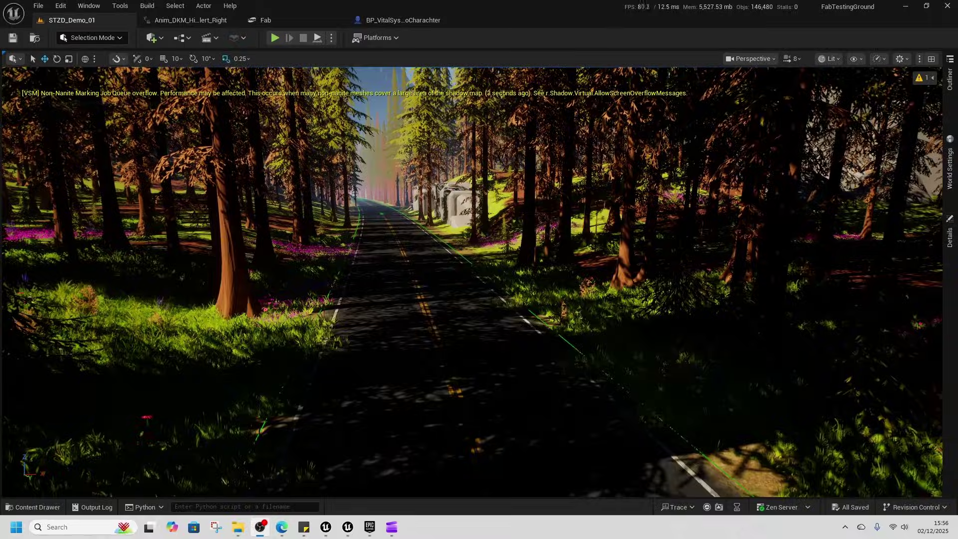
Step: Play the STZD_Demo_01 level and run the Dark Knight through the spruce forest, into the lake and over the lakebed
{"action": "right_click_drag", "start_coordinate": [448, 312], "coordinate": [434, 306]}
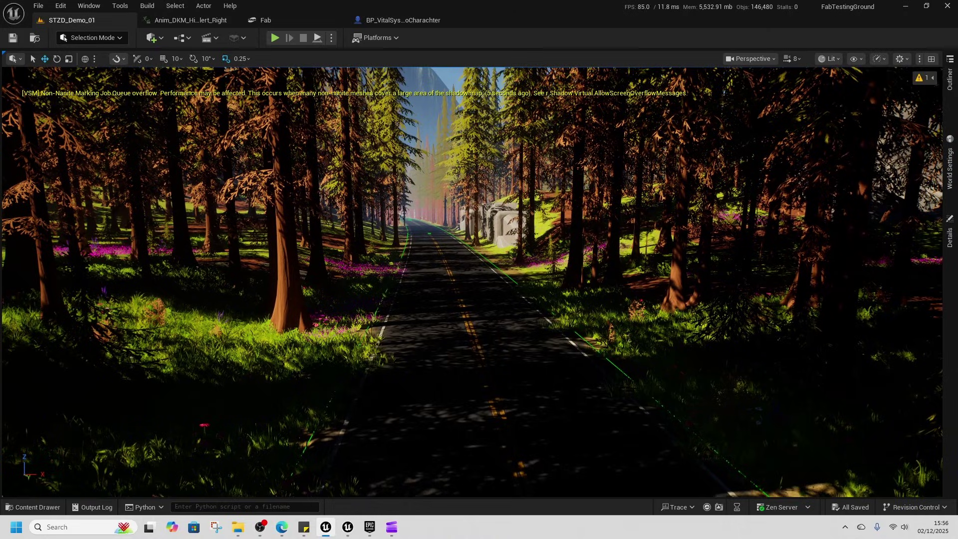
{"action": "right_click", "coordinate": [491, 417]}
{"action": "left_click", "coordinate": [533, 410]}
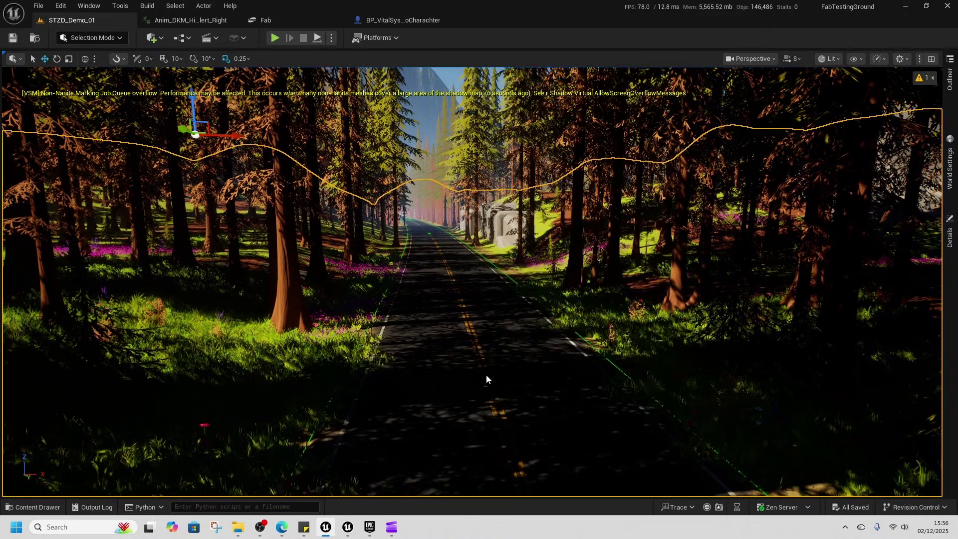
{"action": "key", "text": "alt+p"}
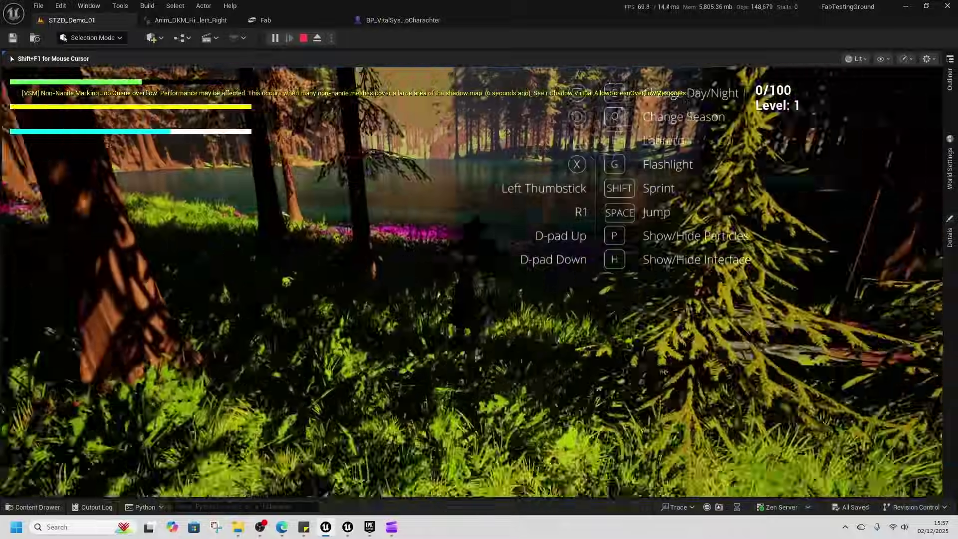
{"action": "key", "text": "w"}
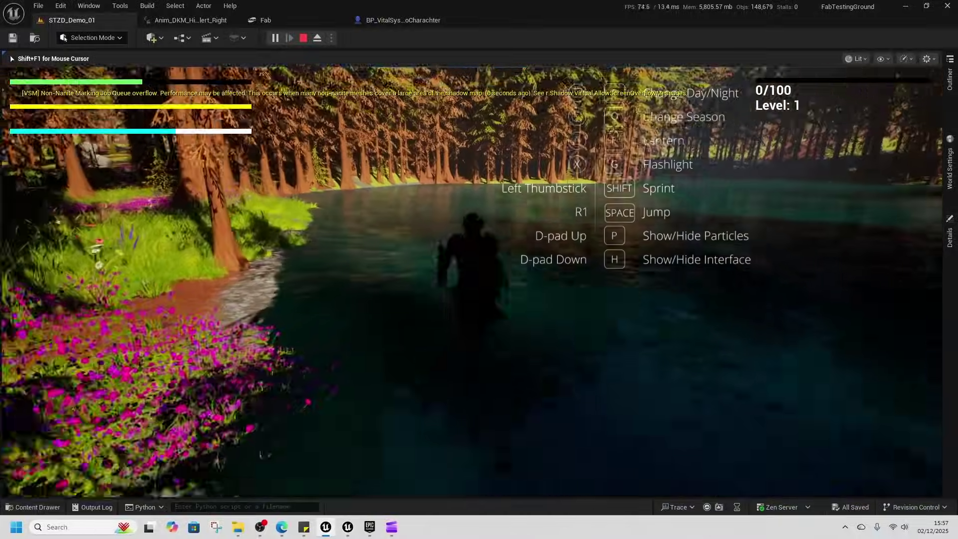
{"action": "key", "text": "w"}
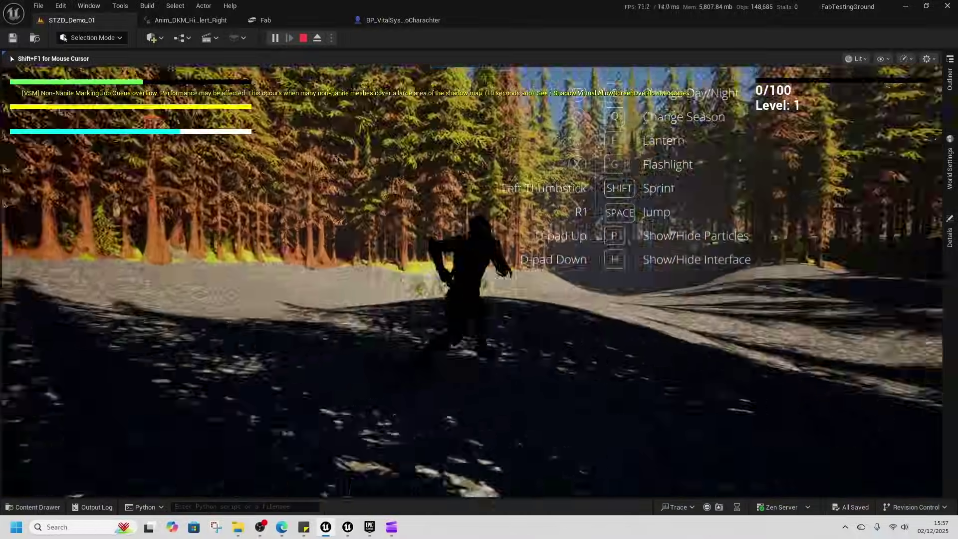
{"action": "key", "text": "a"}
{"action": "key", "text": "w"}
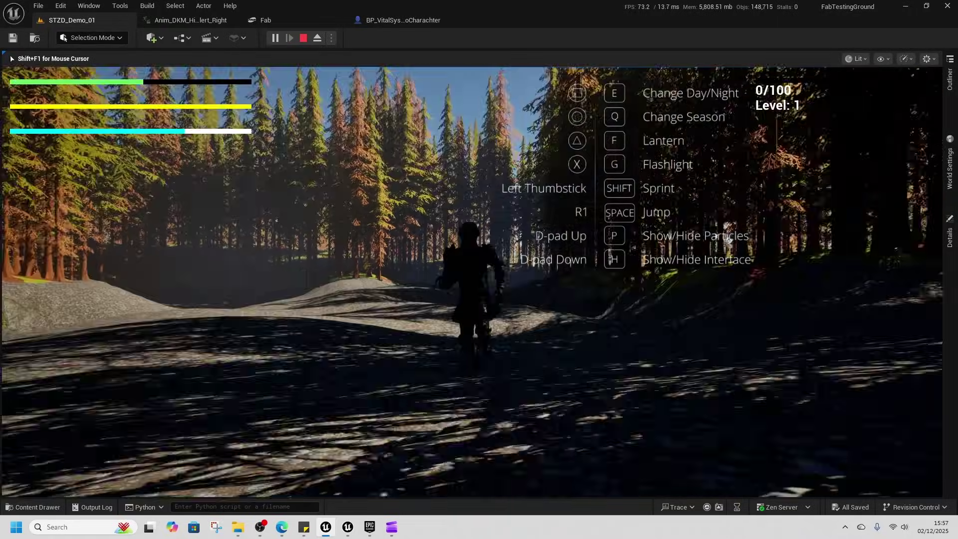
Step: Bring the Dark Knight out of the lake and explore the flowery grass and dirt along the shore
{"action": "key", "text": "w"}
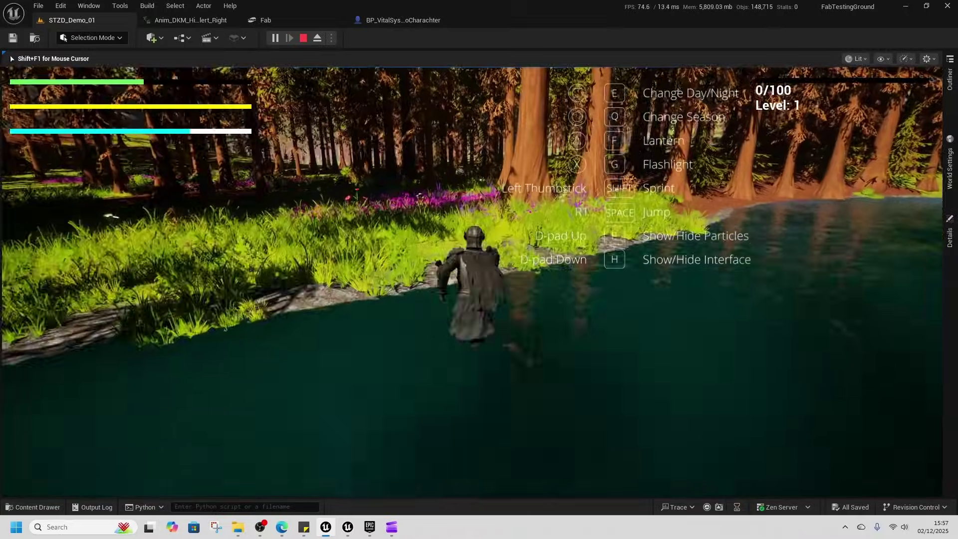
{"action": "key", "text": "w"}
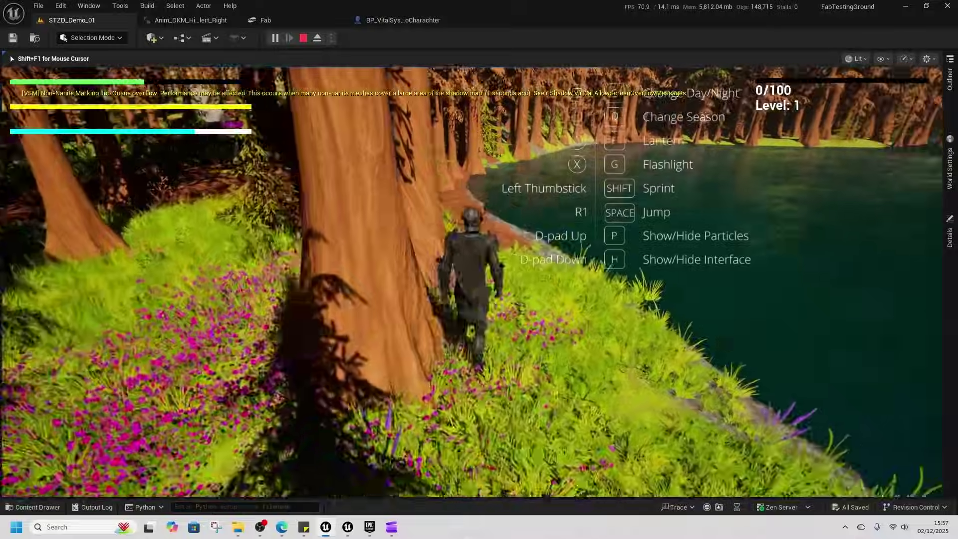
{"action": "key", "text": "w"}
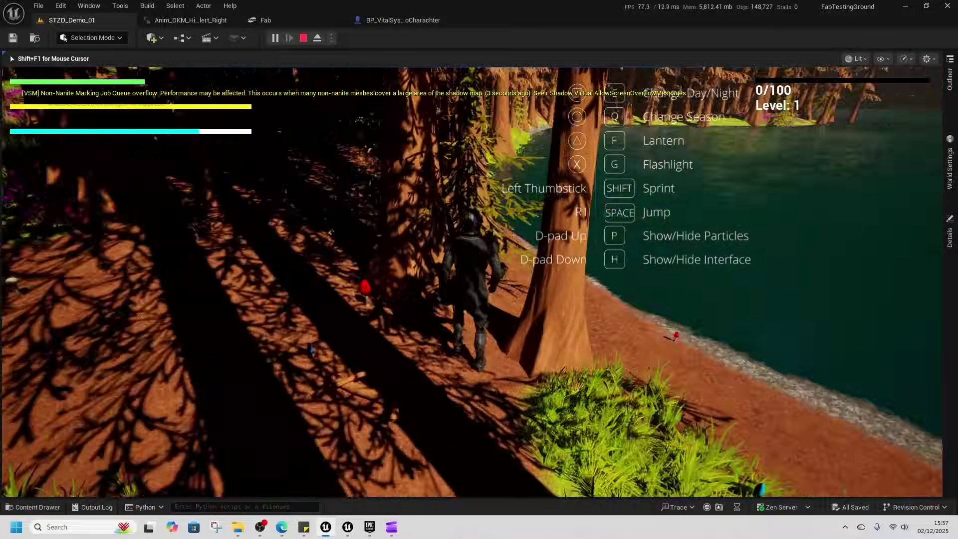
{"action": "key", "text": "w"}
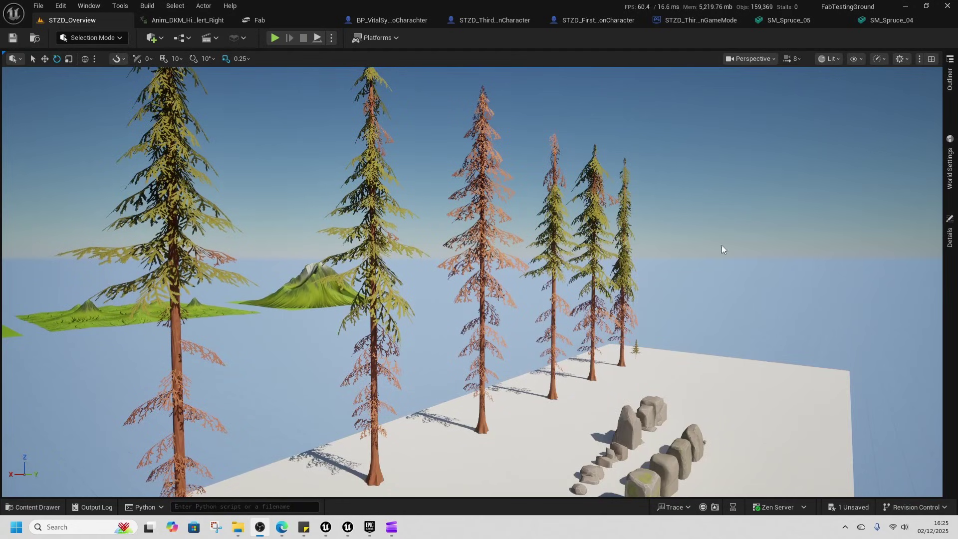
Step: Look over the spruce tree line-up in STZD_Overview and open the Meshes folder of Stylized_Spruce_Forest in the Content Drawer
{"action": "key", "text": "s"}
{"action": "right_click_drag", "start_coordinate": [722, 250], "coordinate": [404, 254]}
{"action": "key", "text": "w"}
{"action": "key", "text": "s"}
{"action": "key", "text": "s"}
{"action": "key", "text": "ctrl+space"}
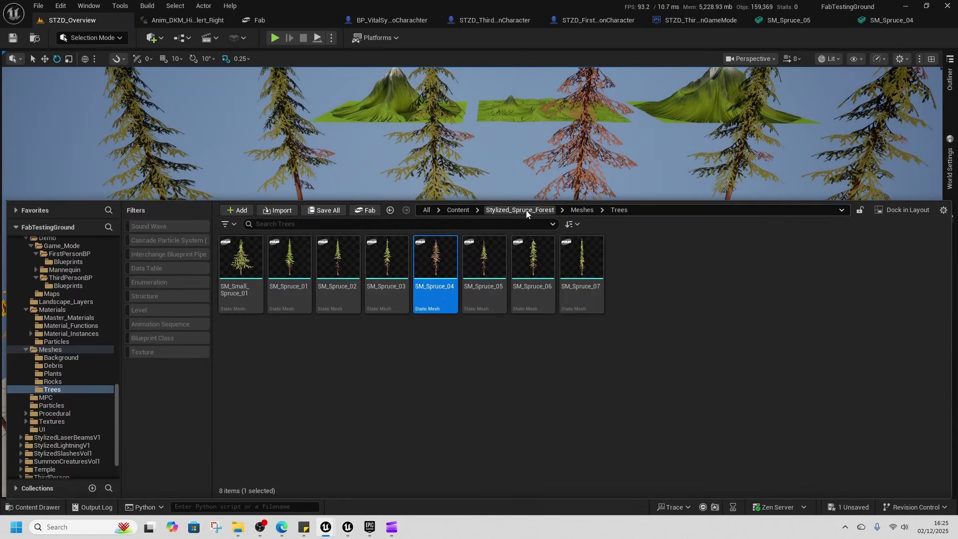
{"action": "left_click", "coordinate": [578, 210]}
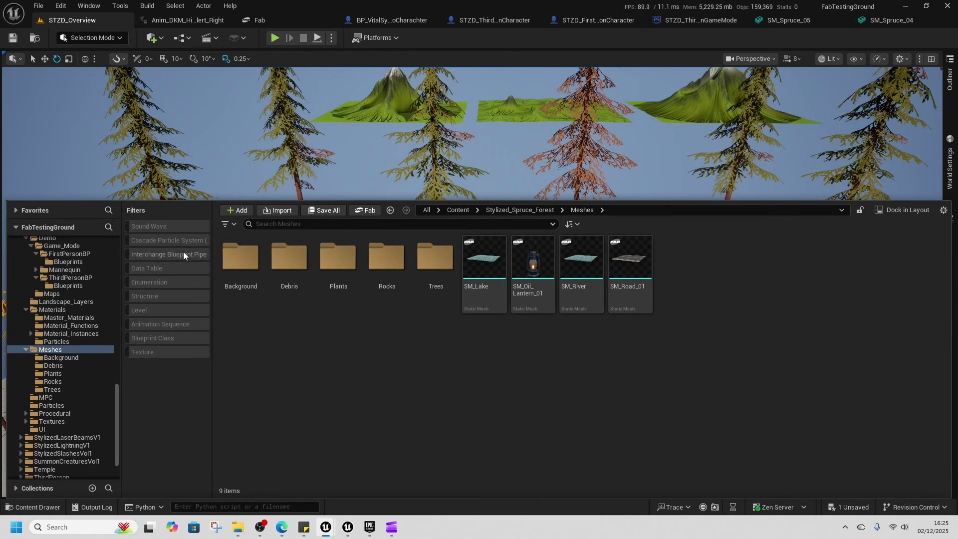
Step: Filter the Meshes folder by Static Mesh, look through all the forest meshes, and turn the filter off again
{"action": "left_click", "coordinate": [227, 226]}
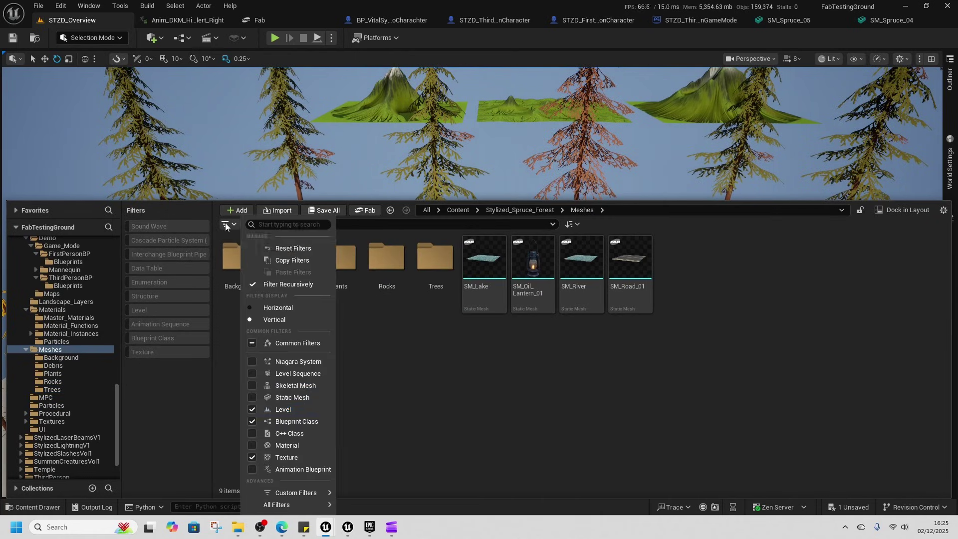
{"action": "left_click", "coordinate": [291, 398]}
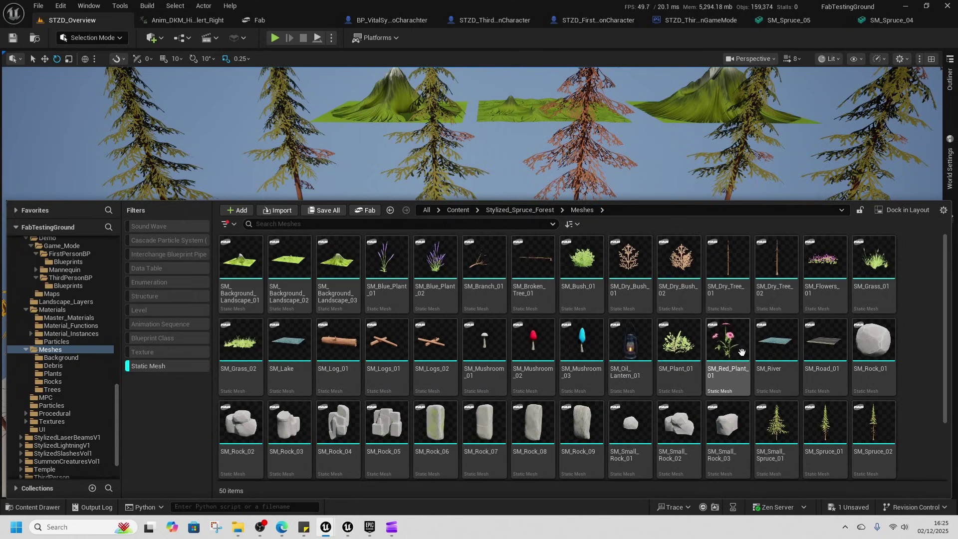
{"action": "scroll", "coordinate": [743, 352], "scroll_direction": "down", "scroll_amount": 3}
{"action": "right_click_drag", "start_coordinate": [571, 167], "coordinate": [528, 179]}
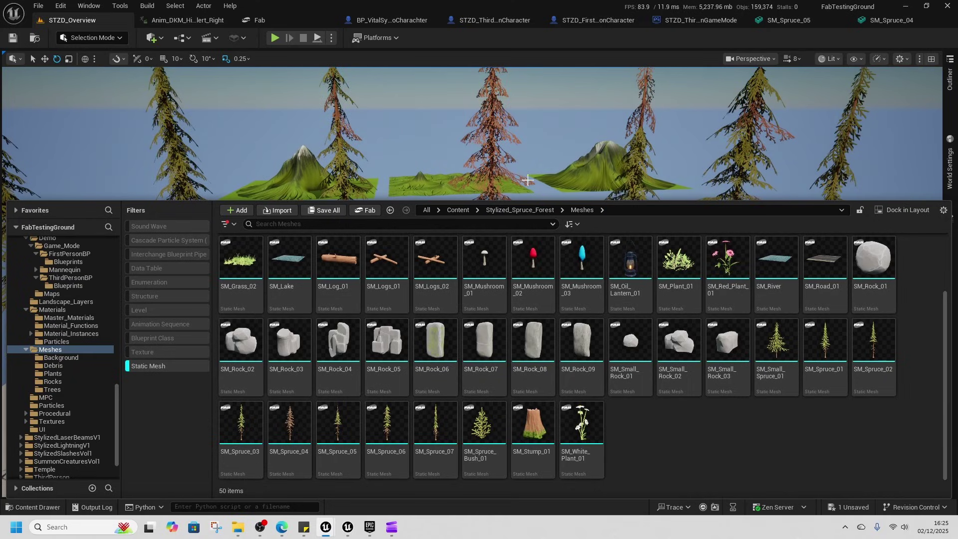
{"action": "scroll", "coordinate": [615, 353], "scroll_direction": "up", "scroll_amount": 3}
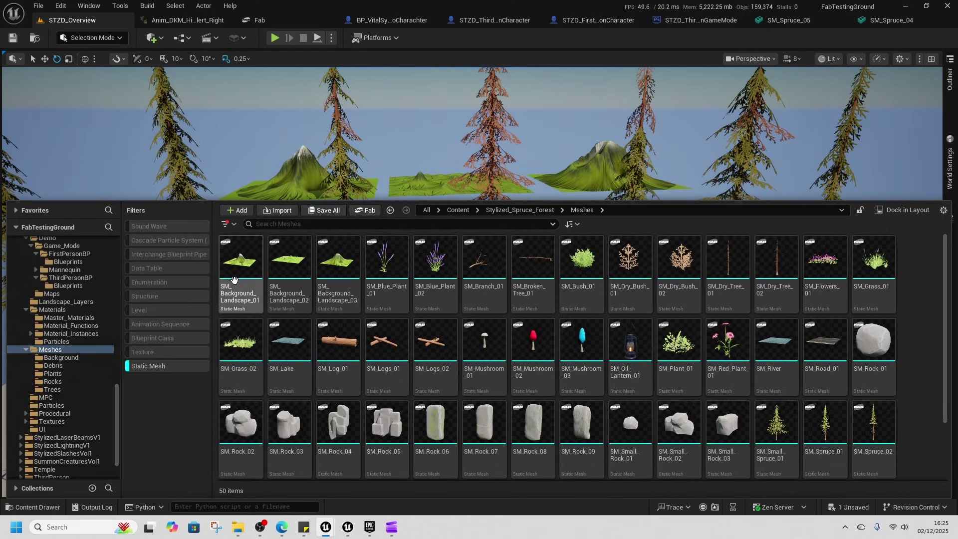
{"action": "left_click", "coordinate": [156, 366]}
Step: Look over the dead trees, logs, plants and rocks laid out in front of the spruces in STZD_Overview
{"action": "right_click_drag", "start_coordinate": [351, 144], "coordinate": [350, 210]}
{"action": "right_click_drag", "start_coordinate": [492, 279], "coordinate": [439, 278]}
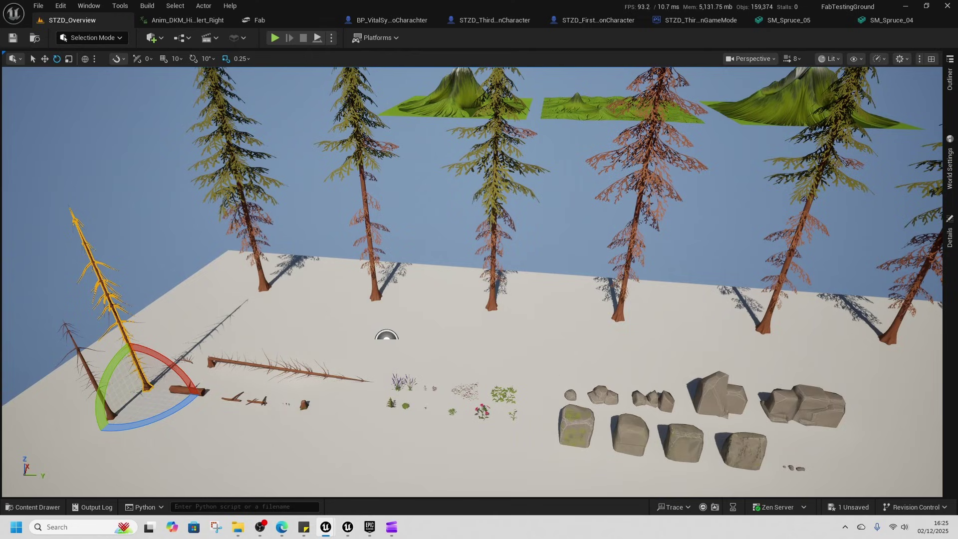
{"action": "mouse_move", "coordinate": [555, 372]}
{"action": "right_mouse_down"}
{"action": "mouse_move", "coordinate": [604, 394]}
{"action": "mouse_move", "coordinate": [554, 372]}
{"action": "right_mouse_up"}
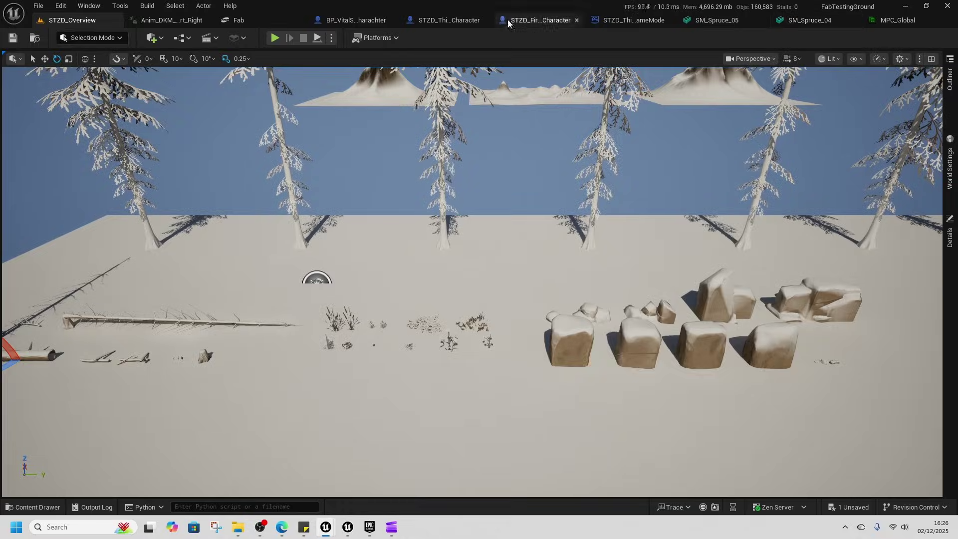
Step: Check the Winter parameter in MPC_Global, and examine the snowy fallen tree, logs, mushrooms and spruces in STZD_Overview
{"action": "left_click", "coordinate": [897, 21]}
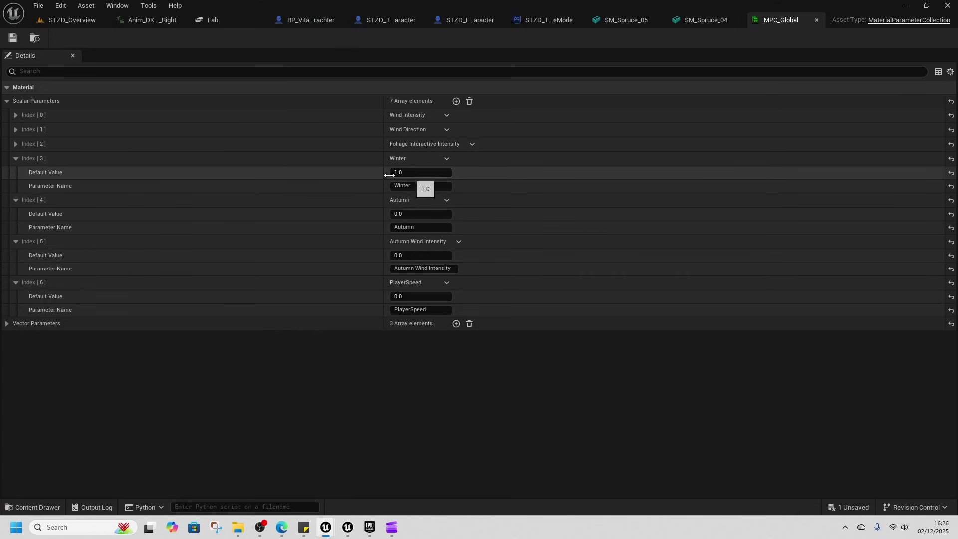
{"action": "left_click", "coordinate": [92, 25]}
{"action": "right_click_drag", "start_coordinate": [473, 282], "coordinate": [350, 295]}
{"action": "key", "text": "w"}
{"action": "key", "text": "w"}
{"action": "right_click_drag", "start_coordinate": [194, 135], "coordinate": [209, 180]}
{"action": "right_click_drag", "start_coordinate": [510, 273], "coordinate": [544, 294]}
{"action": "key", "text": "w"}
{"action": "right_click_drag", "start_coordinate": [469, 279], "coordinate": [464, 265]}
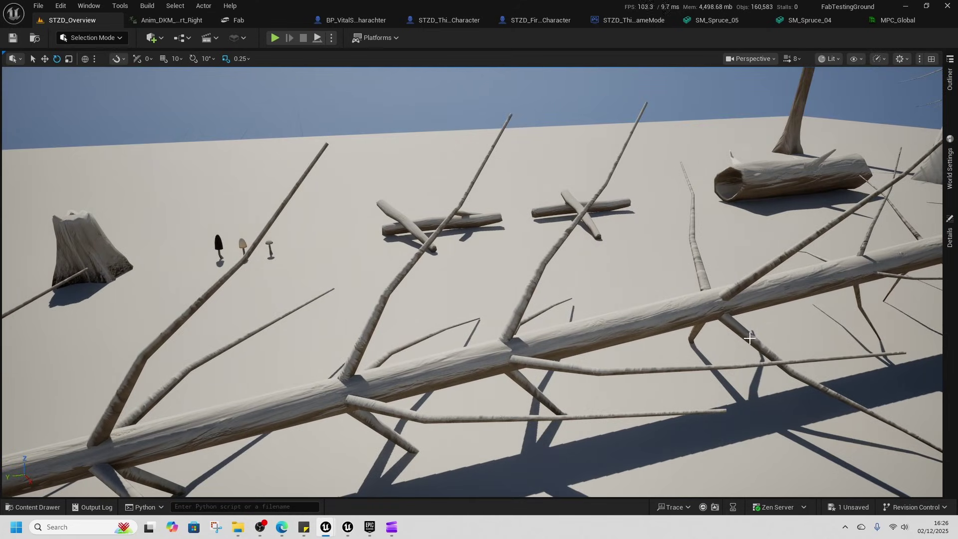
{"action": "right_click_drag", "start_coordinate": [464, 264], "coordinate": [422, 202]}
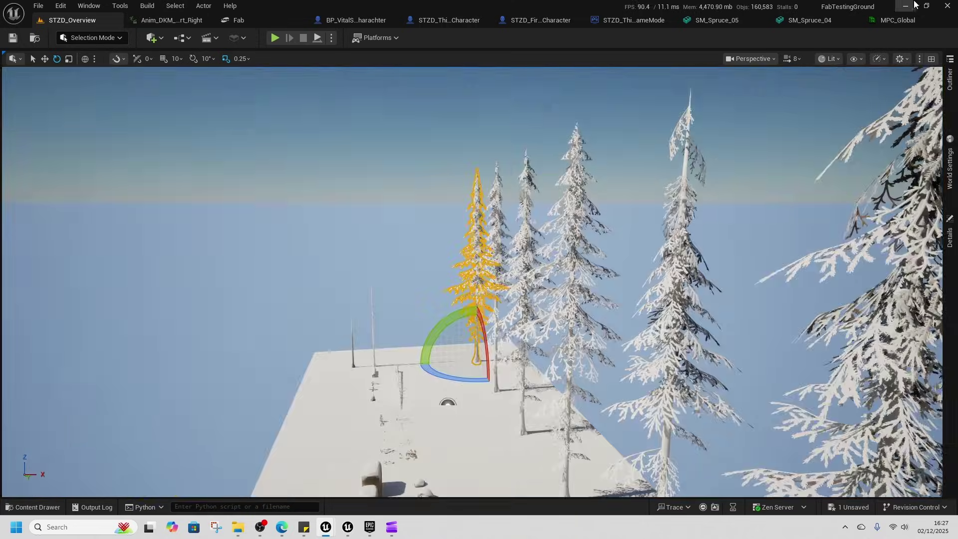
Step: Set the Winter and Autumn default values in MPC_Global to 0.5 each and return to the STZD_Overview level
{"action": "left_click", "coordinate": [893, 21]}
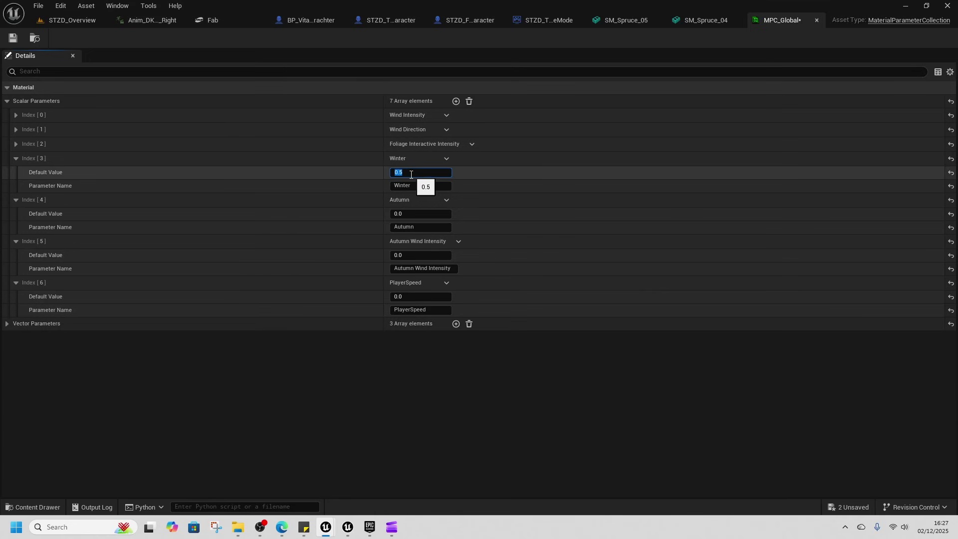
{"action": "left_click", "coordinate": [411, 214]}
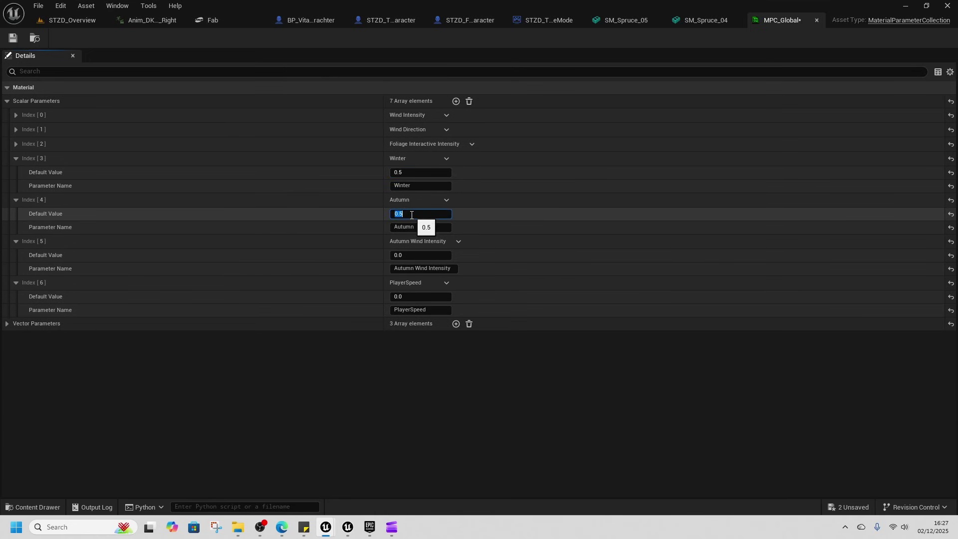
{"action": "left_click", "coordinate": [70, 23]}
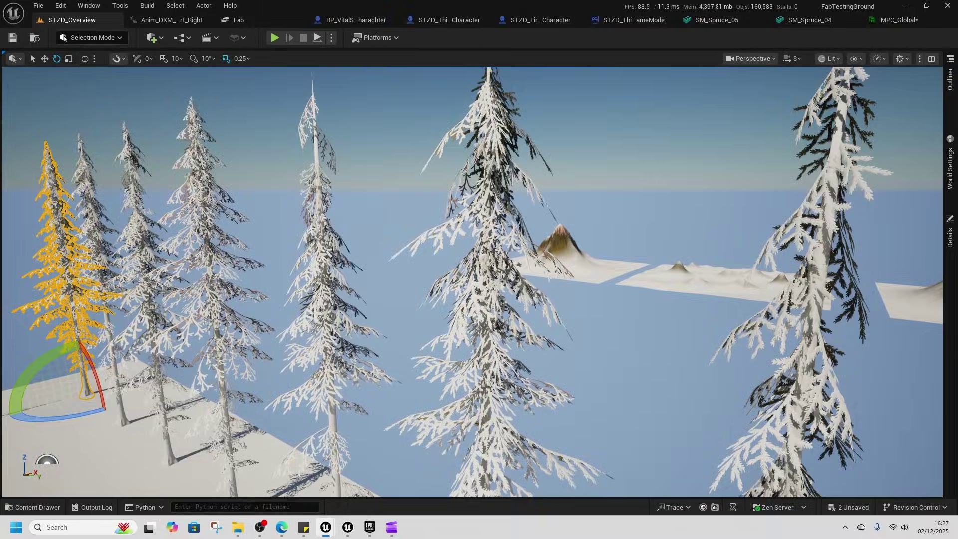
Step: Fly among the spruces to examine the blended seasons, select a spruce for a closer look, and clear the selection
{"action": "right_click_drag", "start_coordinate": [472, 282], "coordinate": [582, 297]}
{"action": "key", "text": "w"}
{"action": "key", "text": "s"}
{"action": "key", "text": "s"}
{"action": "key", "text": "d"}
{"action": "key", "text": "w"}
{"action": "key", "text": "a"}
{"action": "key", "text": "w"}
{"action": "key", "text": "w"}
{"action": "key", "text": "s"}
{"action": "key", "text": "d"}
{"action": "key", "text": "a"}
{"action": "key", "text": "w"}
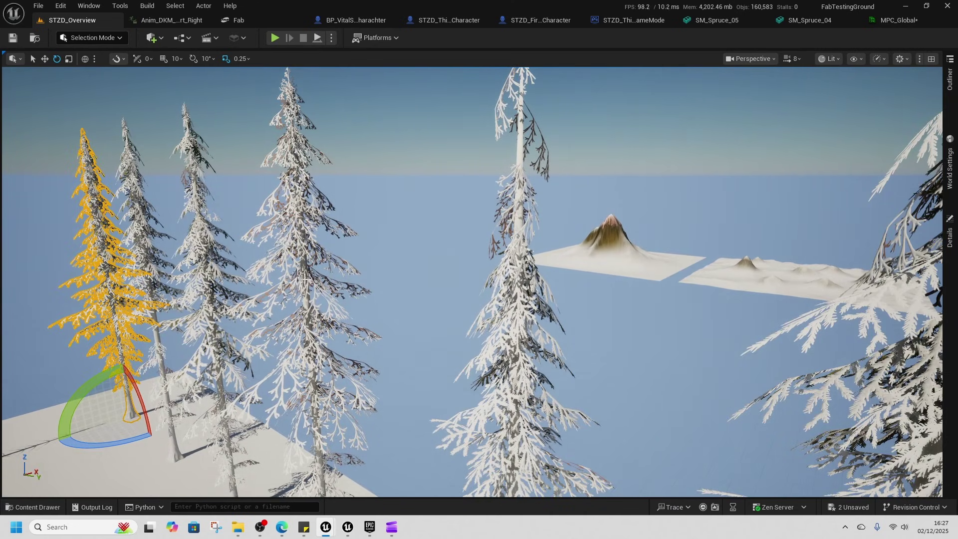
{"action": "left_click", "coordinate": [306, 246]}
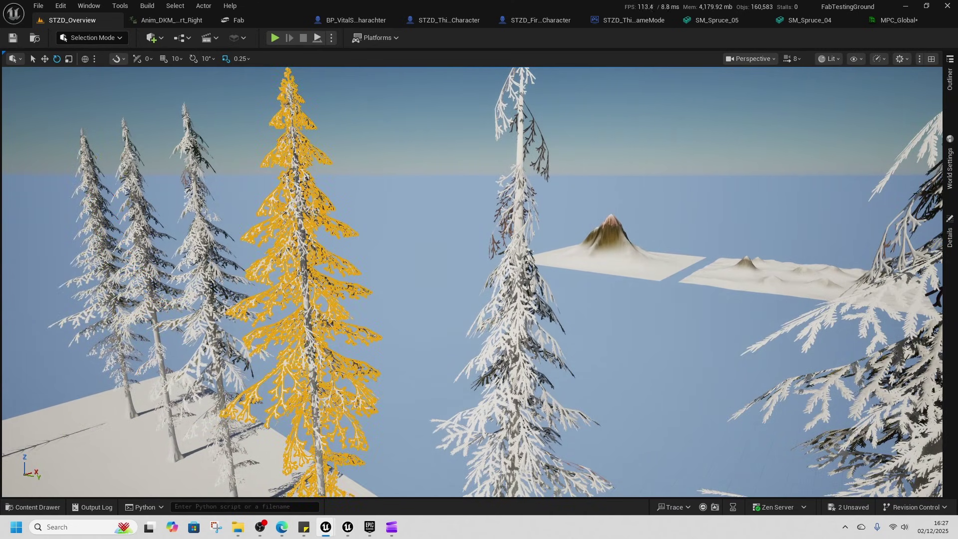
{"action": "left_click", "coordinate": [605, 245]}
{"action": "left_click", "coordinate": [628, 332]}
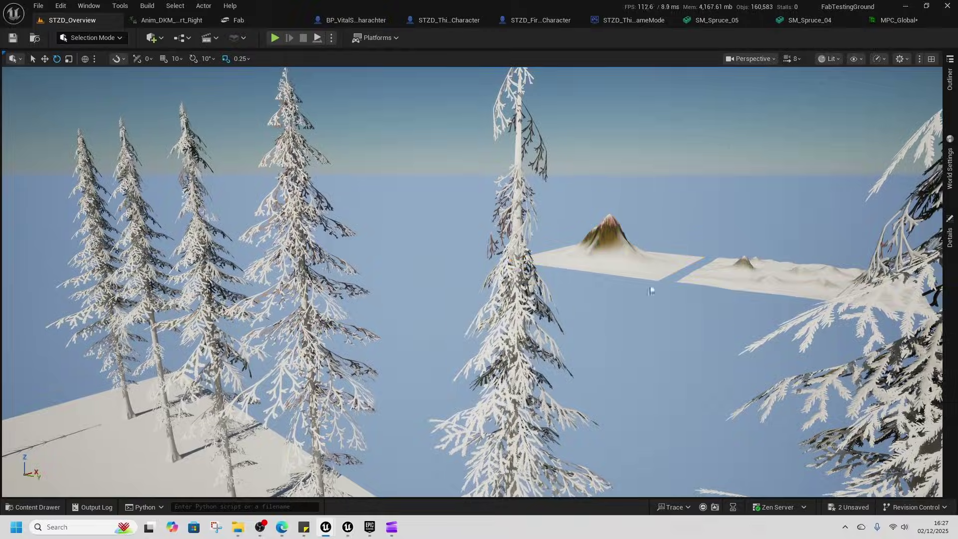
Step: Expand and review all the scalar and vector parameters in MPC_Global, from Wind Intensity to AdditionalShadowsTint
{"action": "left_click", "coordinate": [877, 20]}
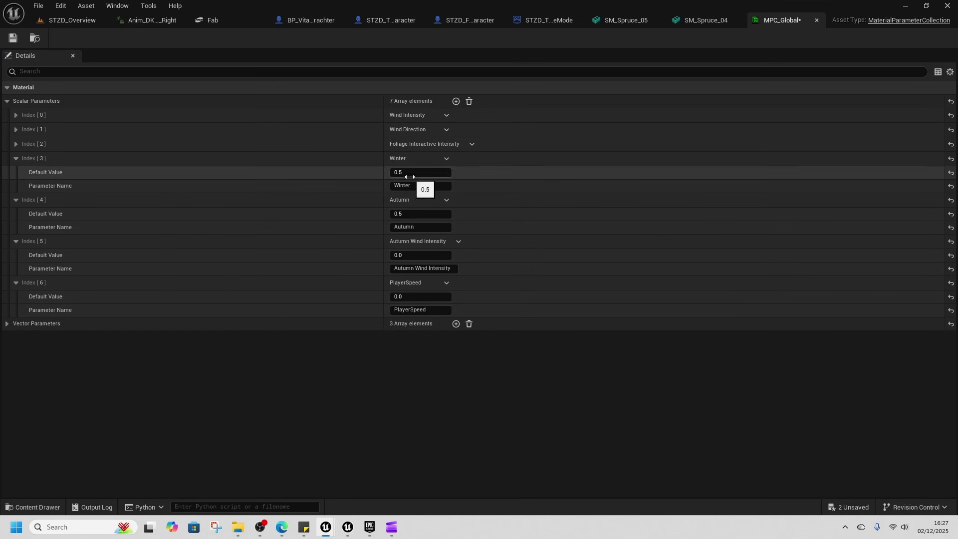
{"action": "left_click", "coordinate": [15, 144]}
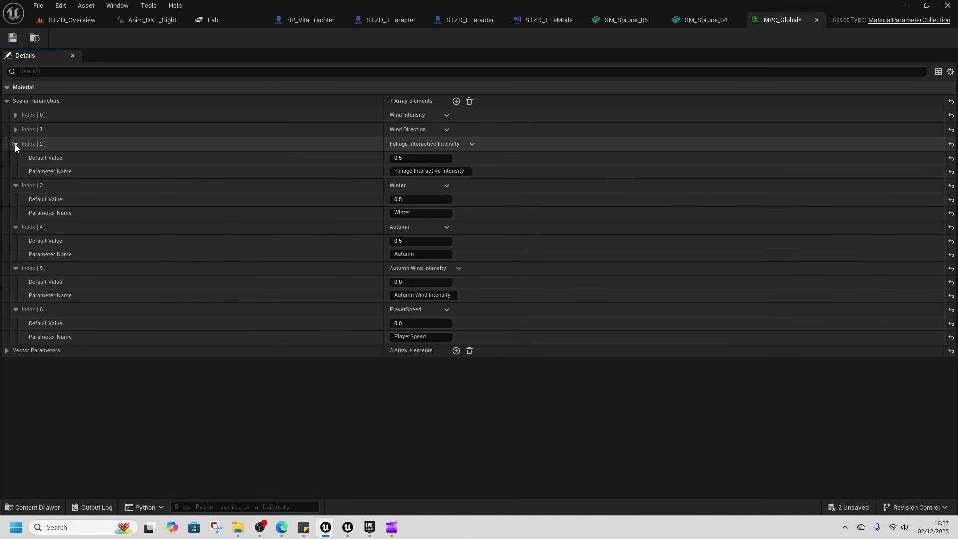
{"action": "left_click", "coordinate": [16, 129]}
{"action": "left_click", "coordinate": [14, 115]}
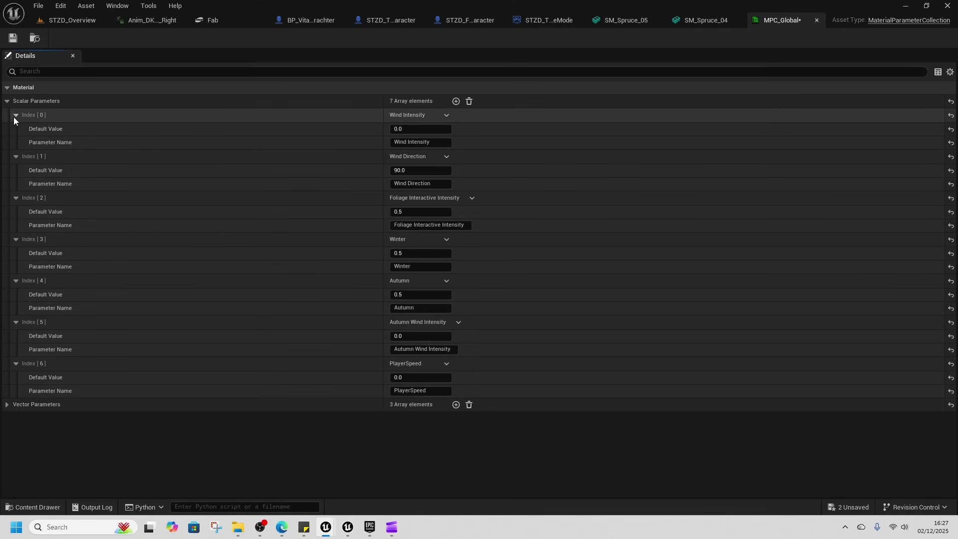
{"action": "left_click", "coordinate": [6, 405]}
{"action": "left_click", "coordinate": [16, 419]}
{"action": "left_click", "coordinate": [15, 460]}
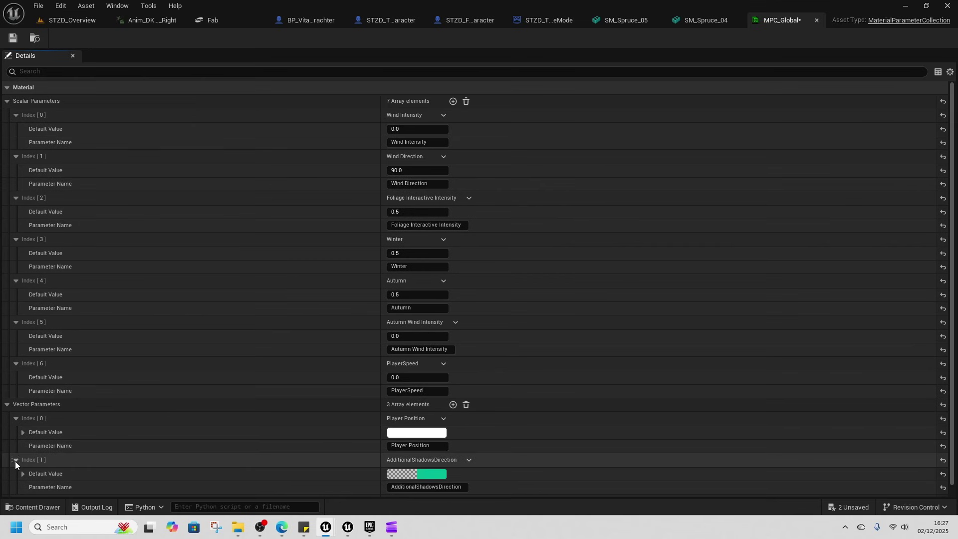
{"action": "scroll", "coordinate": [58, 439], "scroll_direction": "down", "scroll_amount": 1}
{"action": "left_click", "coordinate": [16, 491]}
{"action": "scroll", "coordinate": [124, 435], "scroll_direction": "down", "scroll_amount": 1}
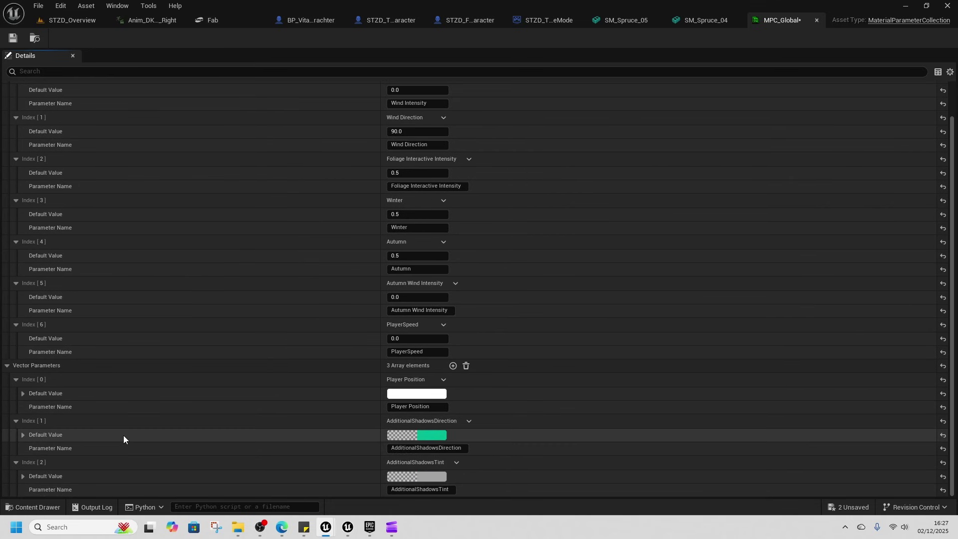
Step: Return to the STZD_Overview level and survey its trees and logs, including from below the ground
{"action": "left_click", "coordinate": [76, 21]}
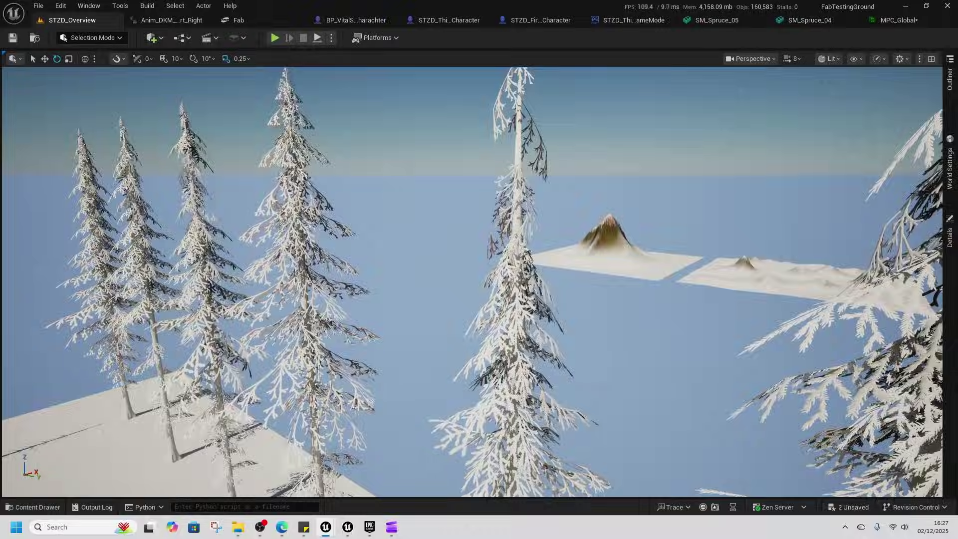
{"action": "right_click_drag", "start_coordinate": [473, 282], "coordinate": [374, 210]}
{"action": "right_click_drag", "start_coordinate": [430, 232], "coordinate": [429, 232]}
{"action": "right_click_drag", "start_coordinate": [705, 181], "coordinate": [706, 180]}
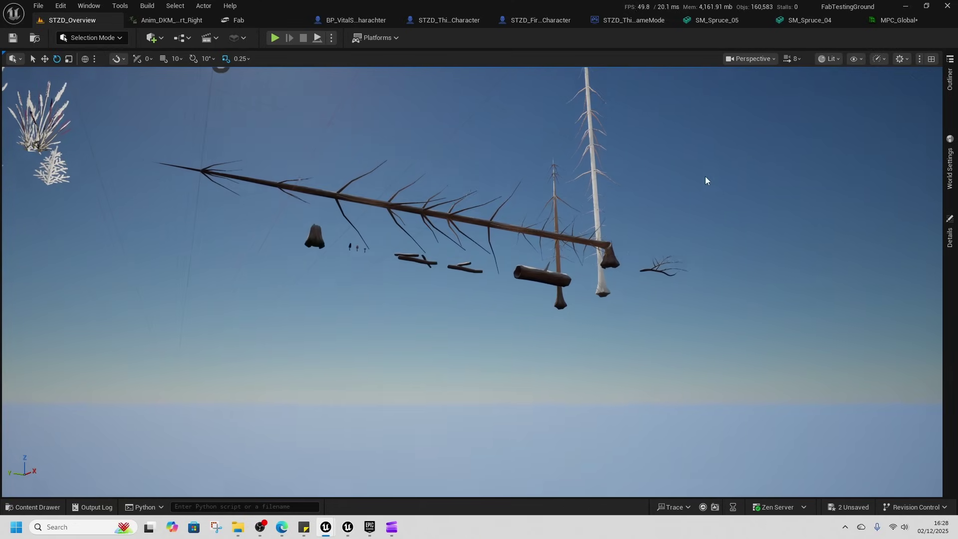
Step: Reduce the viewport camera speed to 3 and move in close to the fallen dead tree
{"action": "left_click", "coordinate": [794, 58]}
{"action": "left_click_drag", "start_coordinate": [785, 90], "coordinate": [767, 93]}
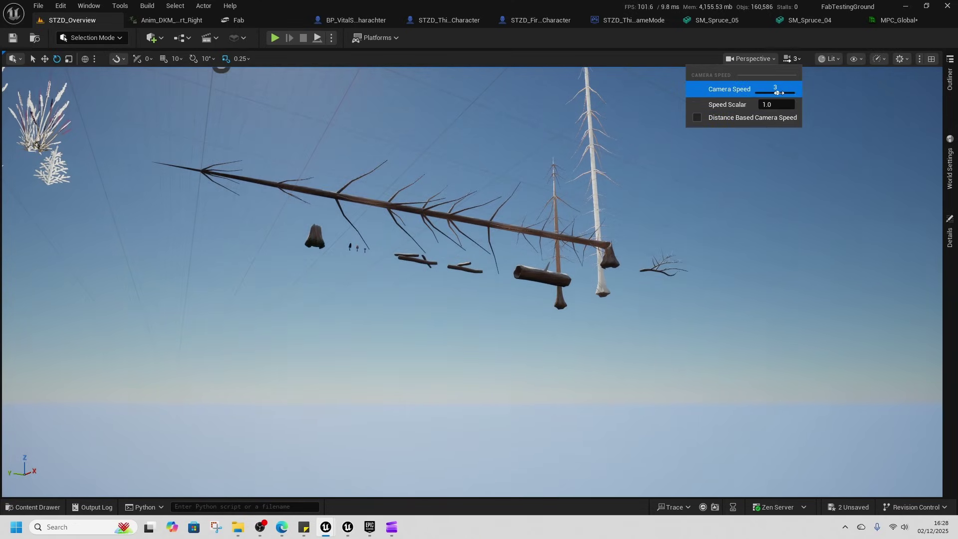
{"action": "key", "text": "w"}
{"action": "right_click_drag", "start_coordinate": [664, 180], "coordinate": [664, 179]}
{"action": "right_click_drag", "start_coordinate": [724, 199], "coordinate": [724, 199]}
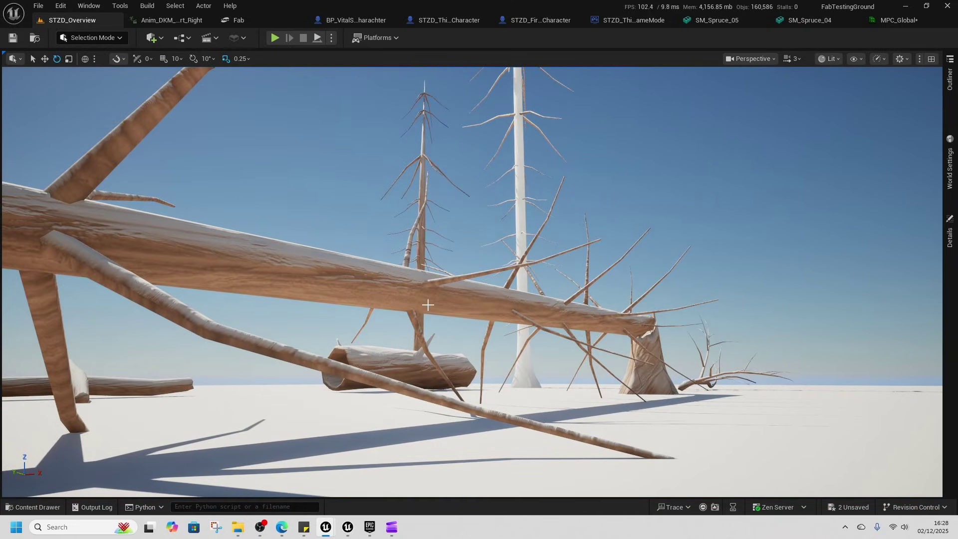
Step: Examine the stump, mushrooms, logs, flowers, grass and rocks up close in STZD_Overview
{"action": "right_click_drag", "start_coordinate": [388, 361], "coordinate": [388, 360]}
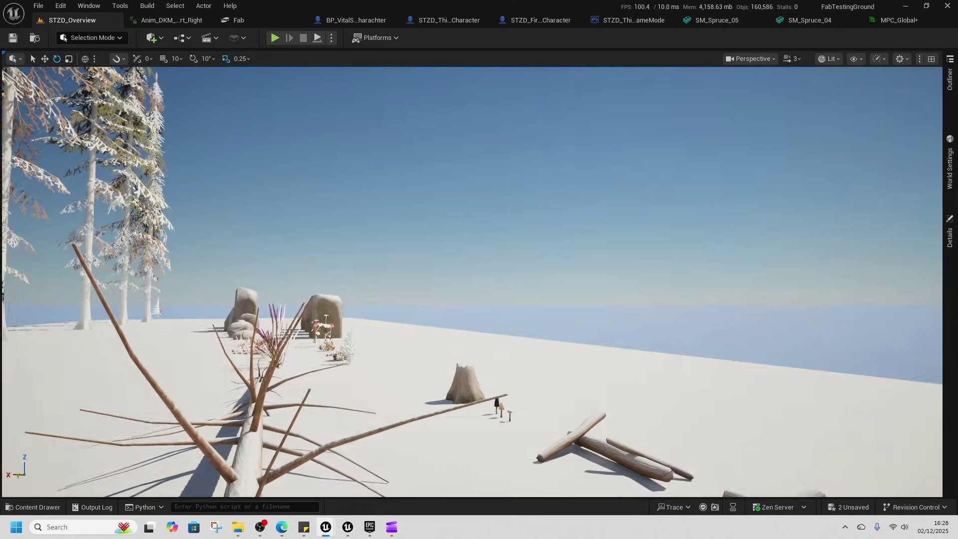
{"action": "right_click_drag", "start_coordinate": [388, 361], "coordinate": [388, 360]}
{"action": "key", "text": "w"}
{"action": "right_click_drag", "start_coordinate": [79, 299], "coordinate": [79, 299]}
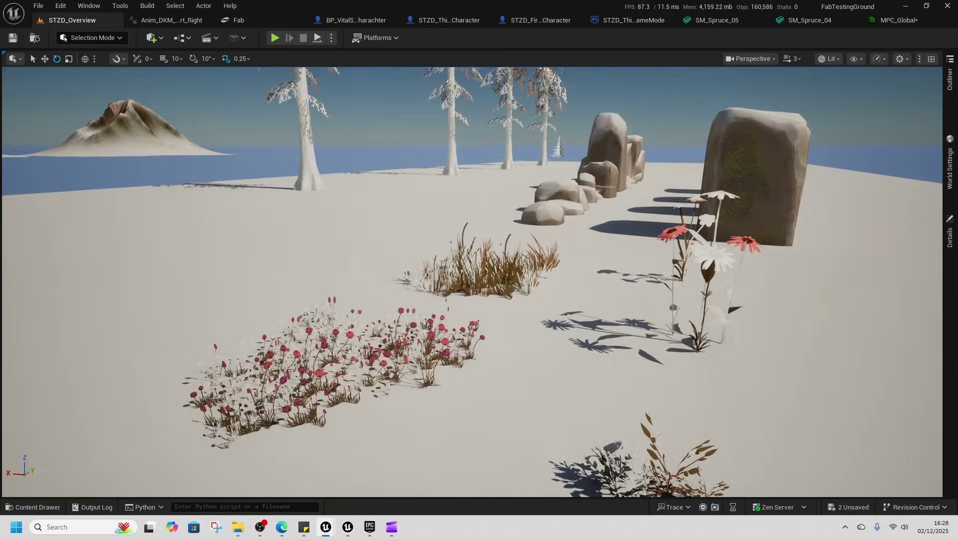
{"action": "right_click_drag", "start_coordinate": [473, 281], "coordinate": [487, 350]}
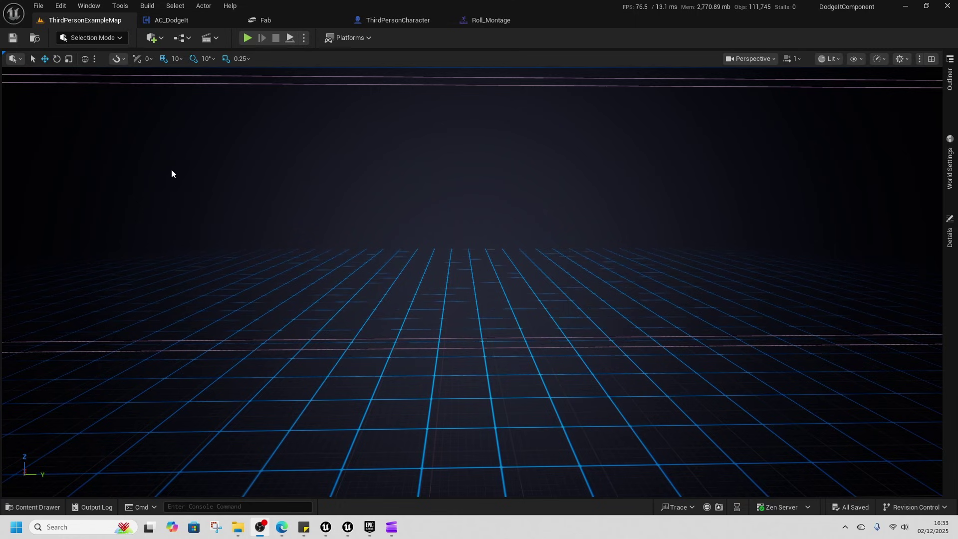
Step: Switch to the DodgeItComponent project, play ThirdPersonExampleMap, try the mannequin's dodges and rolls while running, and stop playing
{"action": "left_click", "coordinate": [246, 37]}
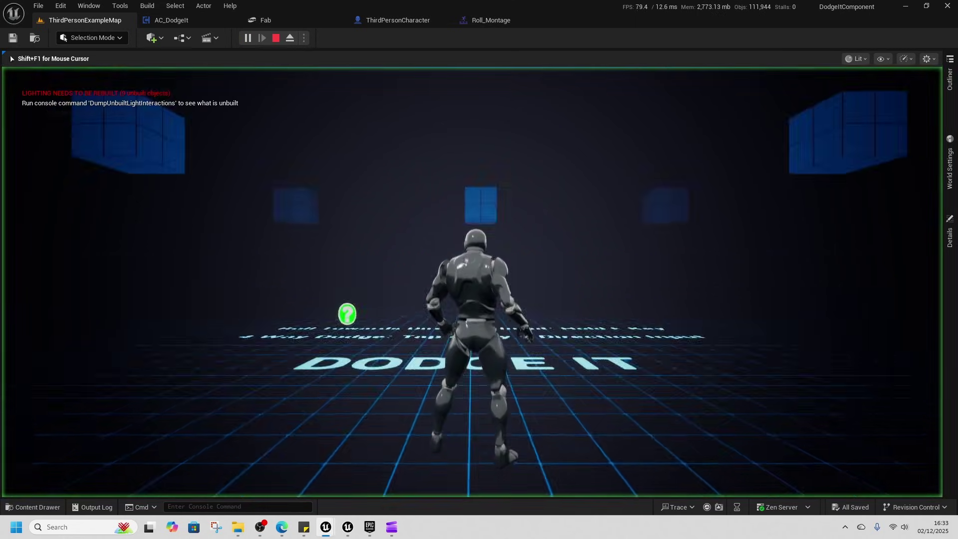
{"action": "key", "text": "w"}
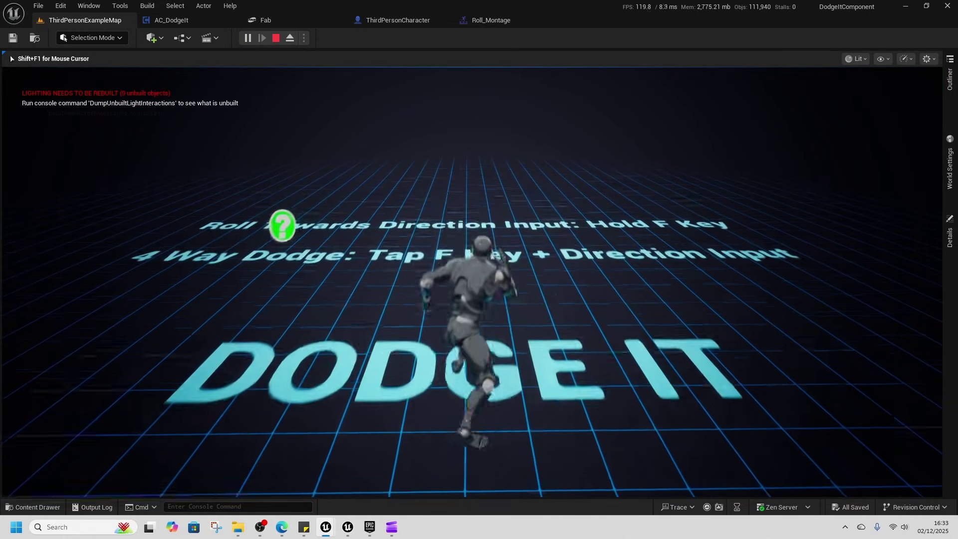
{"action": "key", "text": "f"}
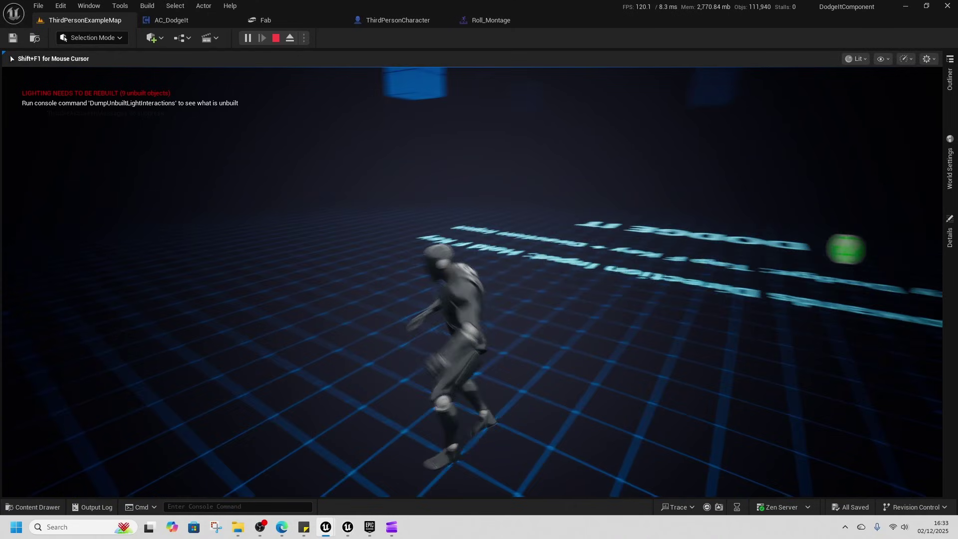
{"action": "key", "text": "f"}
{"action": "key", "text": "w"}
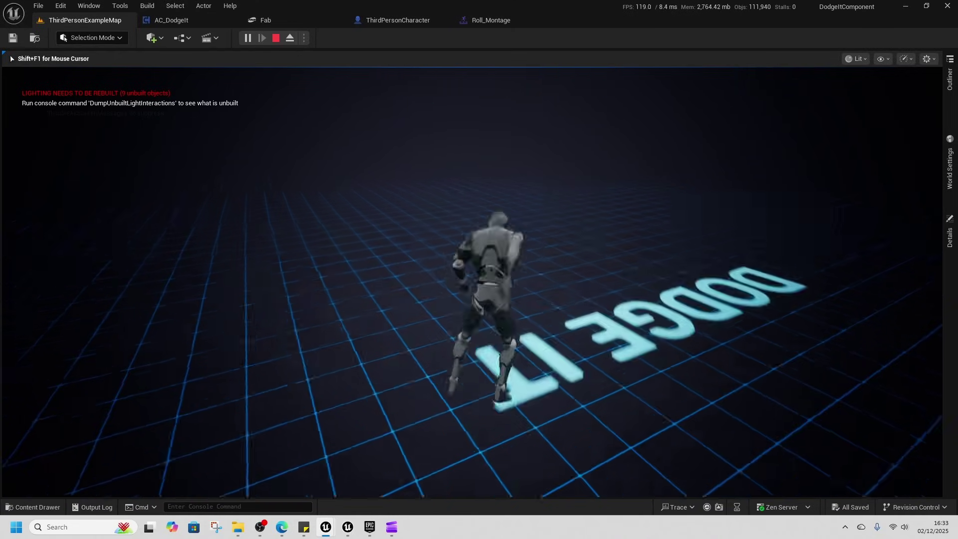
{"action": "key", "text": "f"}
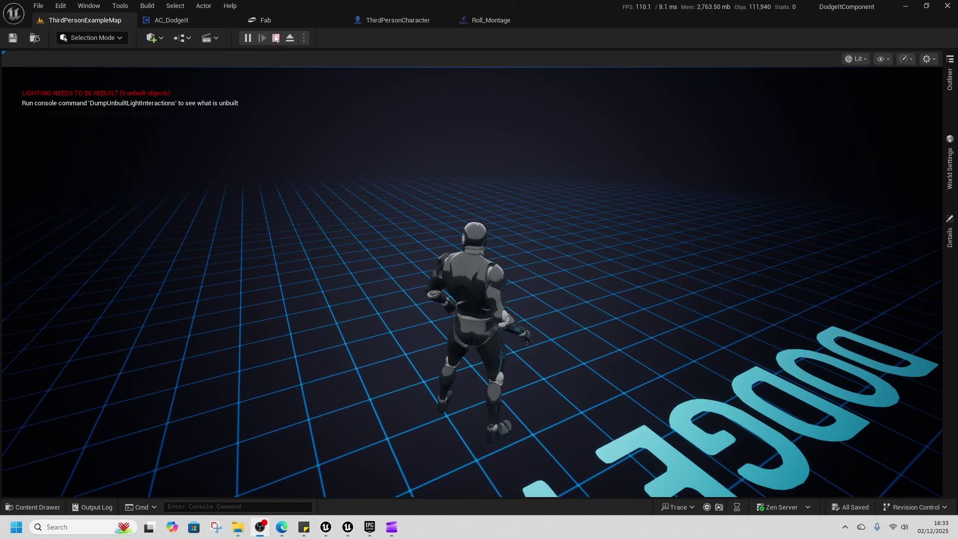
{"action": "left_click", "coordinate": [276, 39]}
Step: Reset the Dodge_Foward segment's Start Time to 0.0 in Roll_Montage, save the montage, and return to ThirdPersonExampleMap
{"action": "left_click", "coordinate": [497, 22]}
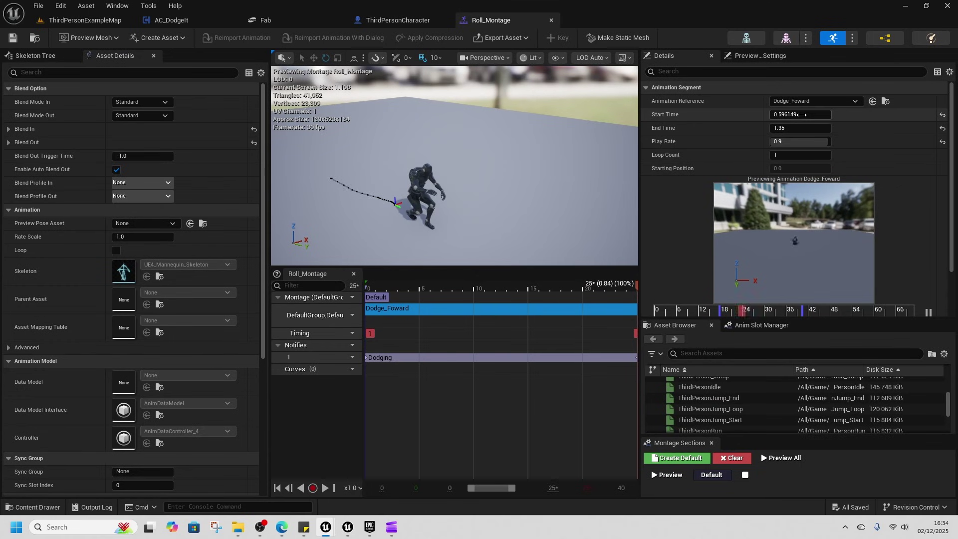
{"action": "left_click", "coordinate": [942, 115]}
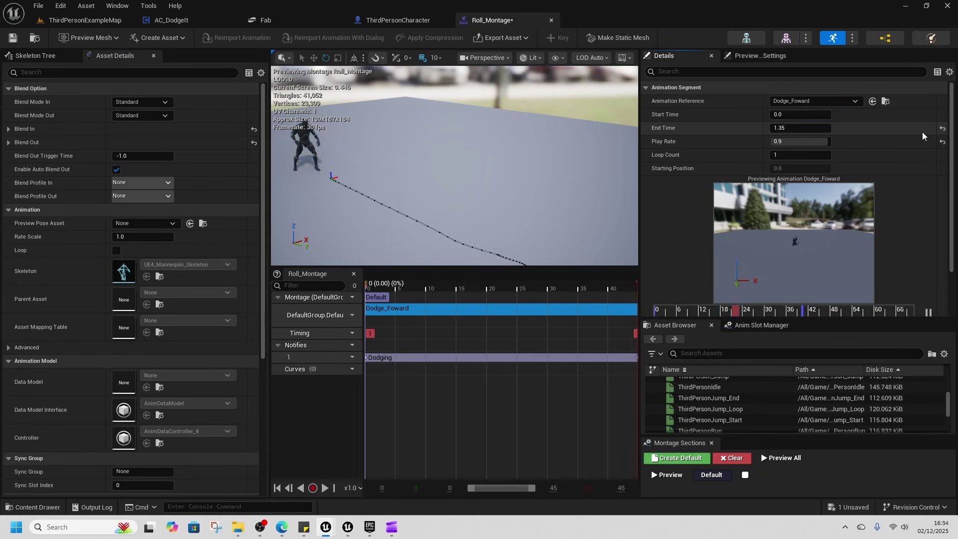
{"action": "left_click", "coordinate": [19, 40]}
{"action": "left_click", "coordinate": [100, 20]}
{"action": "left_click", "coordinate": [181, 22]}
{"action": "left_click", "coordinate": [85, 19]}
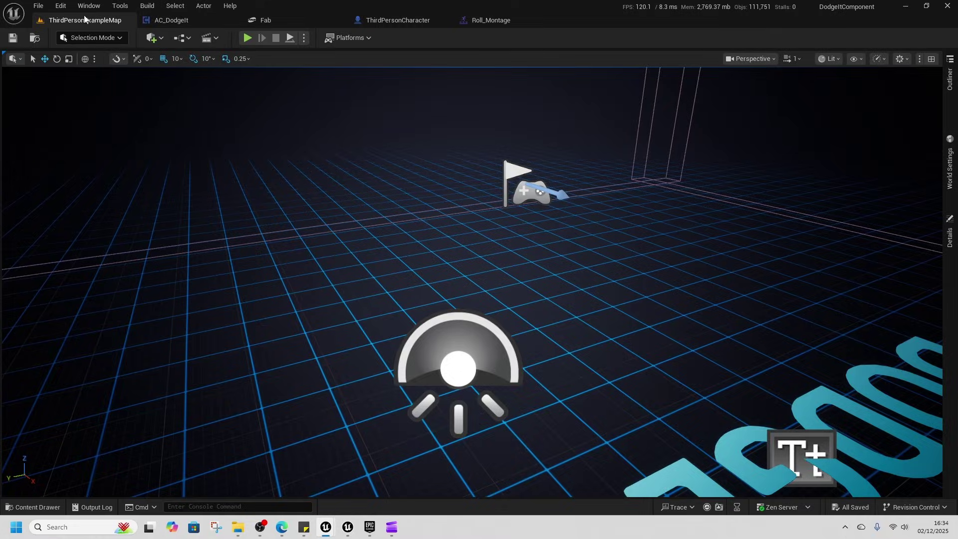
Step: Play ThirdPersonExampleMap, run the mannequin forward while trying the dodge and roll, and stop playing
{"action": "left_click", "coordinate": [248, 38]}
{"action": "key", "text": "w"}
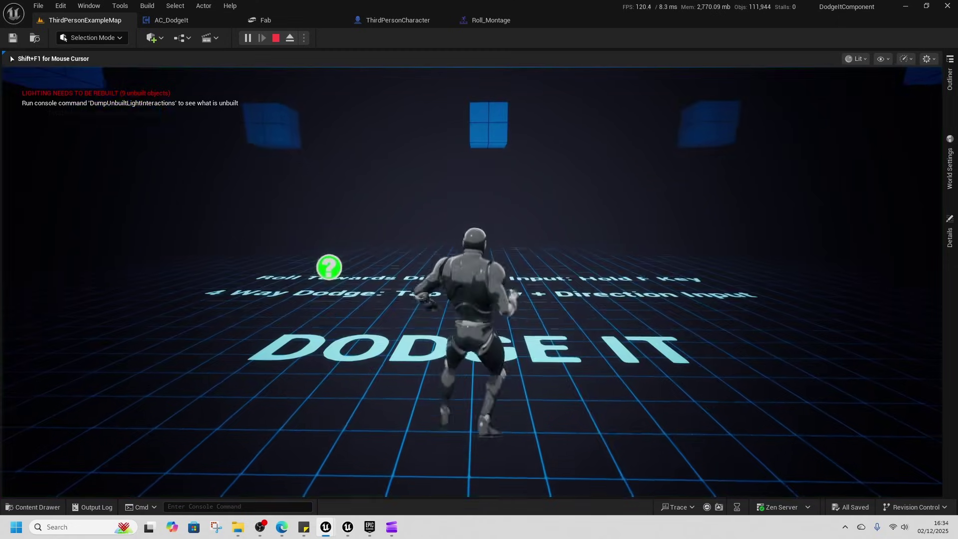
{"action": "key", "text": "f"}
{"action": "key", "text": "f"}
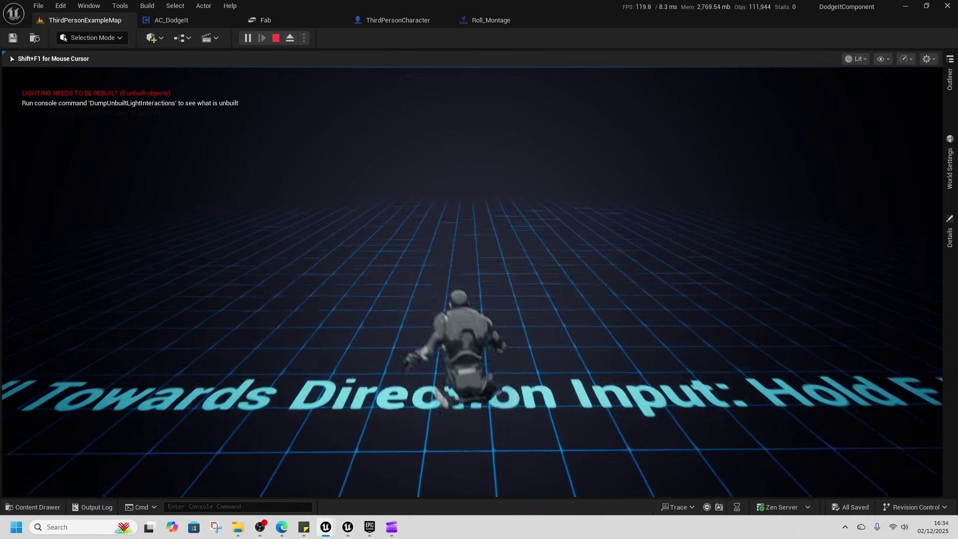
{"action": "key", "text": "w"}
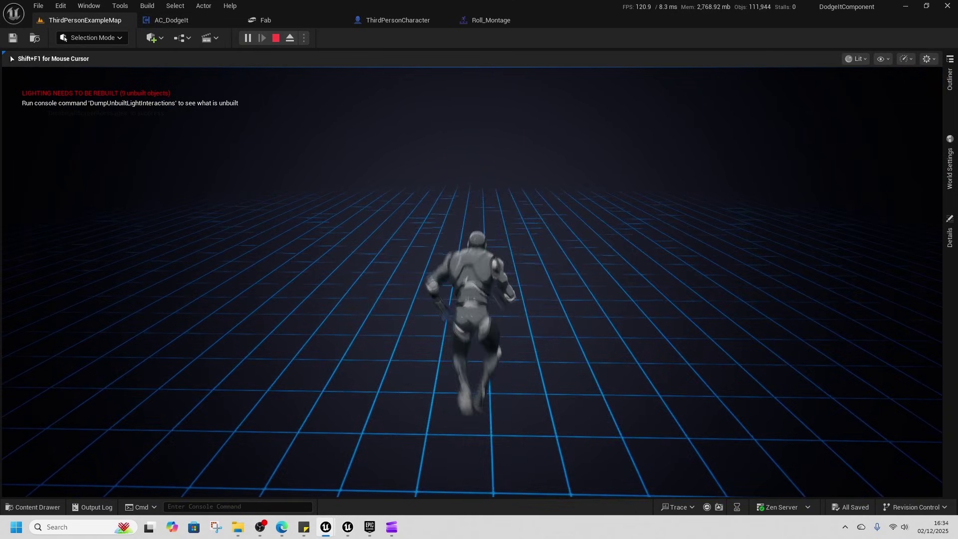
{"action": "key", "text": "f"}
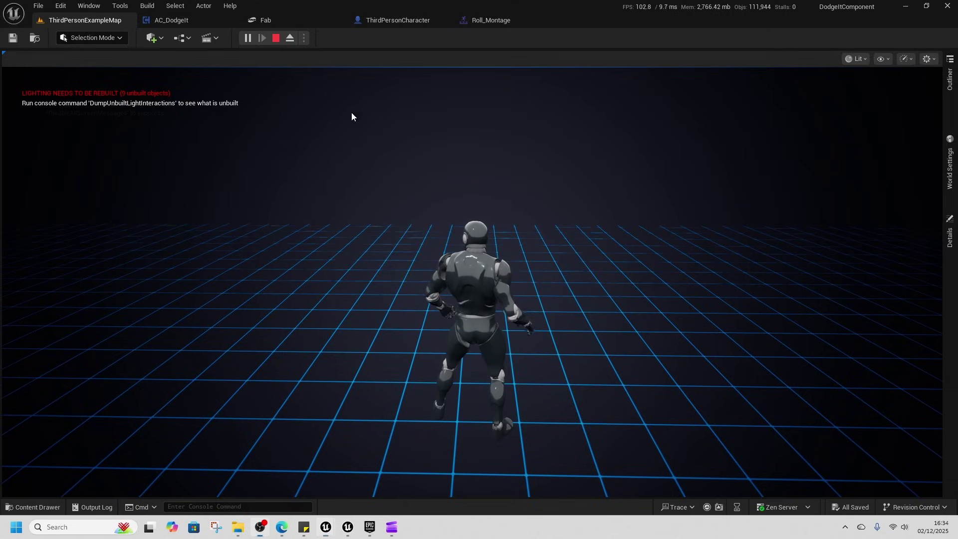
{"action": "left_click", "coordinate": [275, 38]}
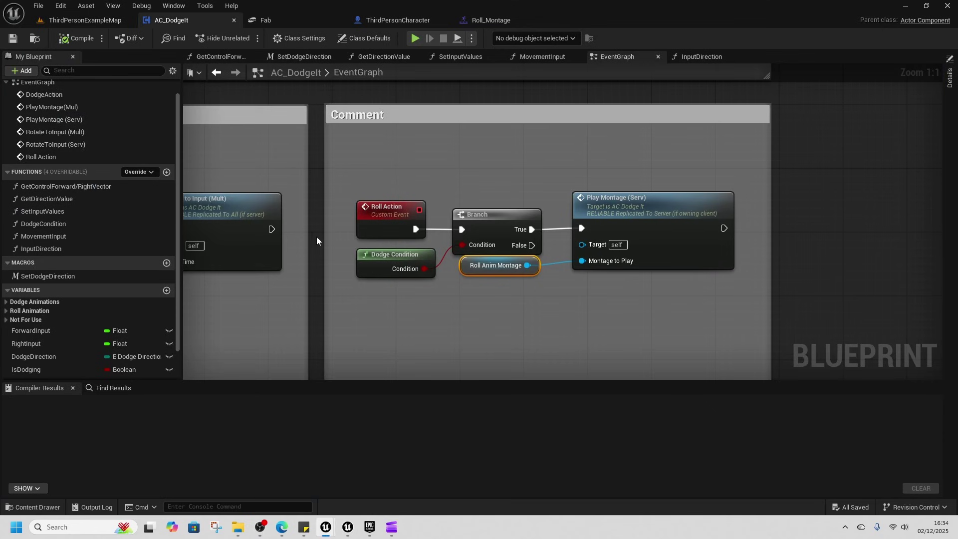
Step: Undo the Start Time reset of the Dodge_Foward segment in Roll_Montage and return to ThirdPersonExampleMap
{"action": "left_click", "coordinate": [501, 20]}
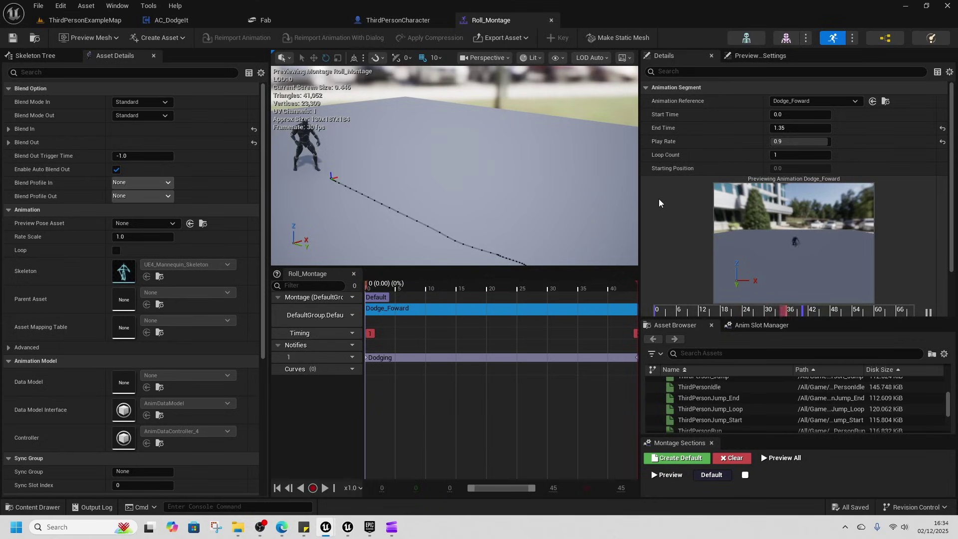
{"action": "key", "text": "ctrl+z"}
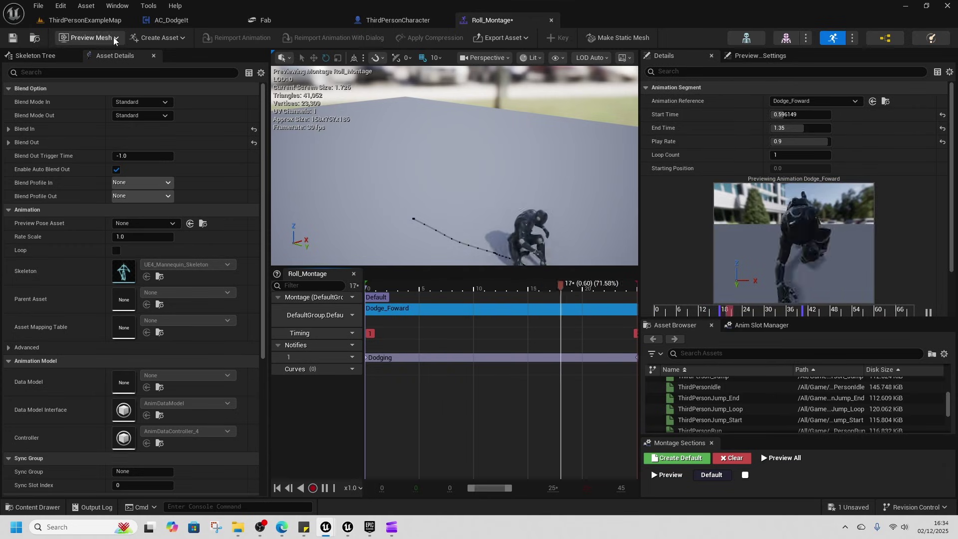
{"action": "left_click", "coordinate": [78, 20]}
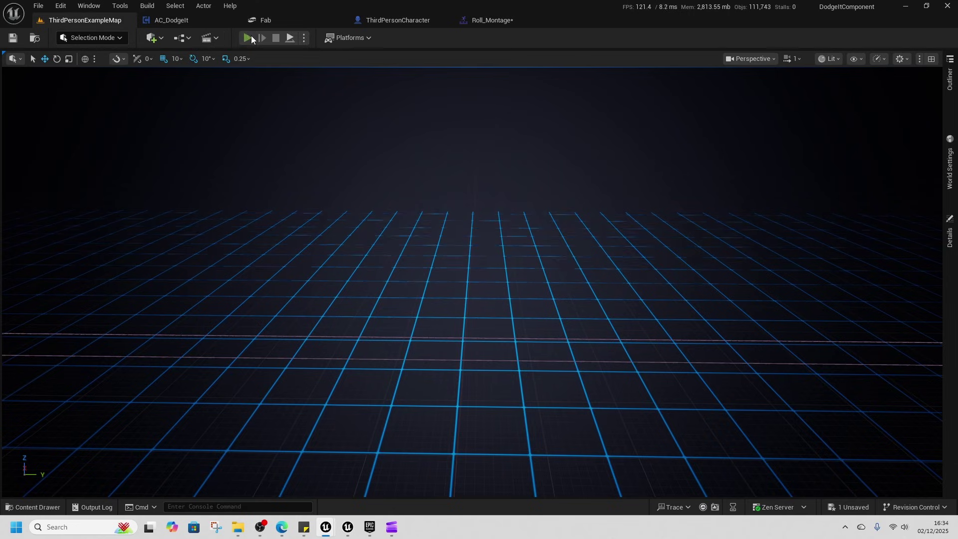
Step: Play the level with the restored montage, try the forward roll while running, and stop playing
{"action": "left_click", "coordinate": [248, 38]}
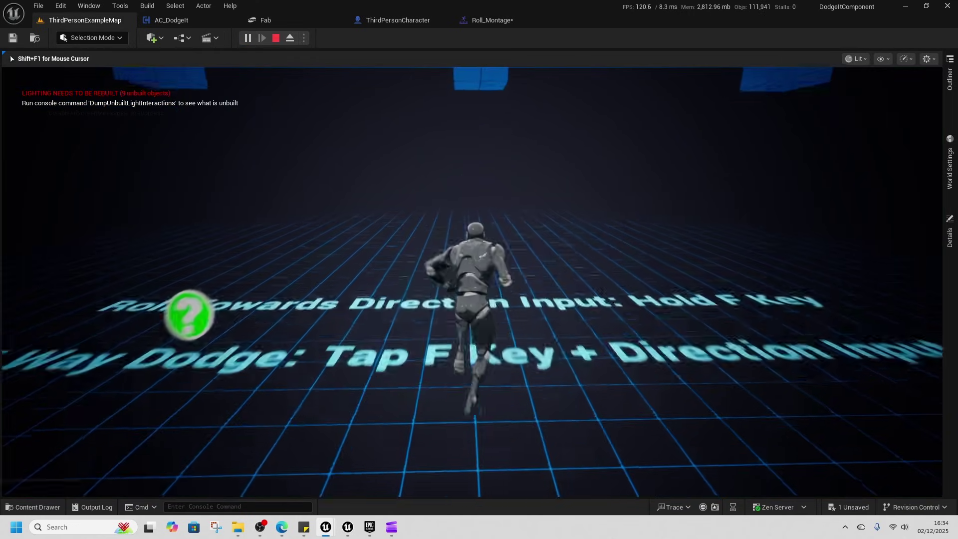
{"action": "key", "text": "f"}
{"action": "key", "text": "w"}
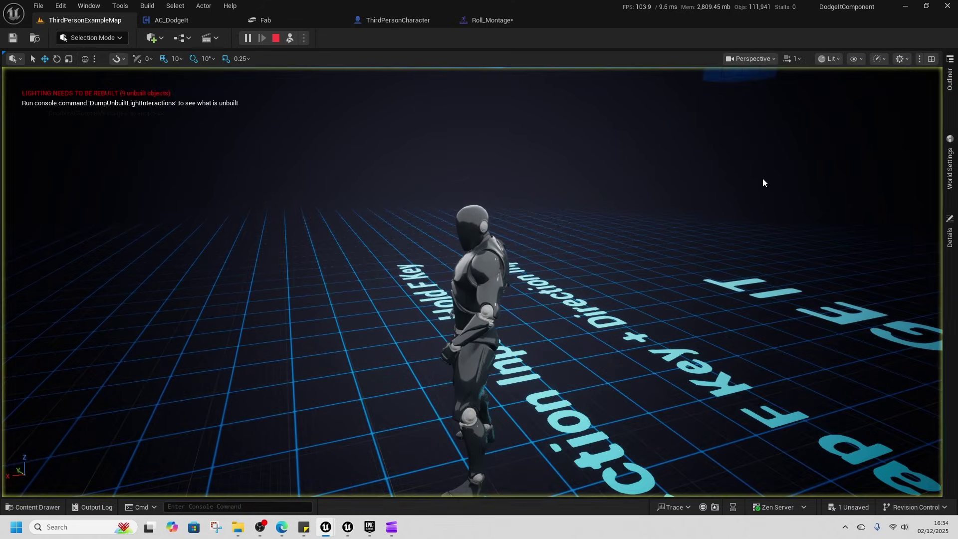
{"action": "key", "text": "shift+F1"}
{"action": "left_click", "coordinate": [276, 38]}
Step: Examine ThirdPersonCharacter's Dodge/Roll Action nodes, the AC_DodgeIt montage settings and the custom movement input nodes
{"action": "left_click", "coordinate": [420, 21]}
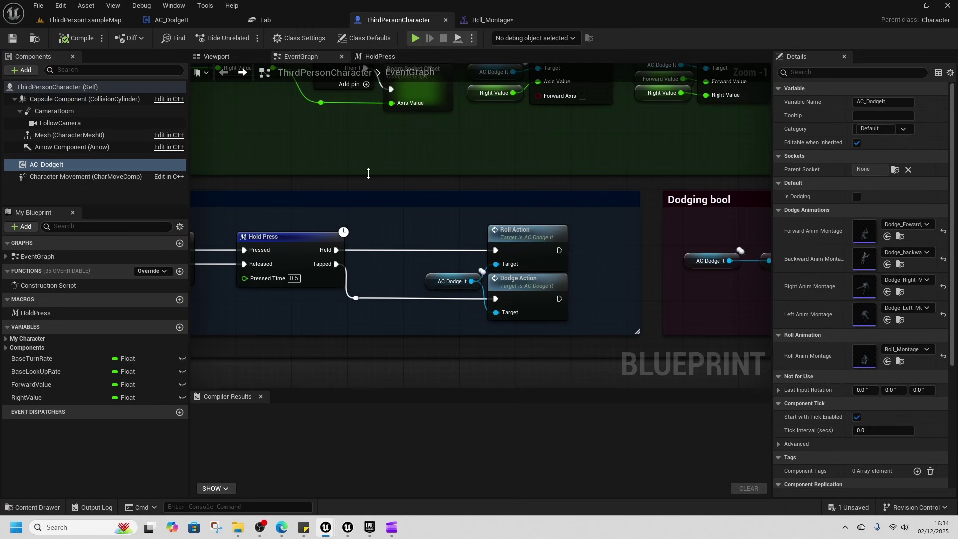
{"action": "right_click_drag", "start_coordinate": [340, 255], "coordinate": [376, 230]}
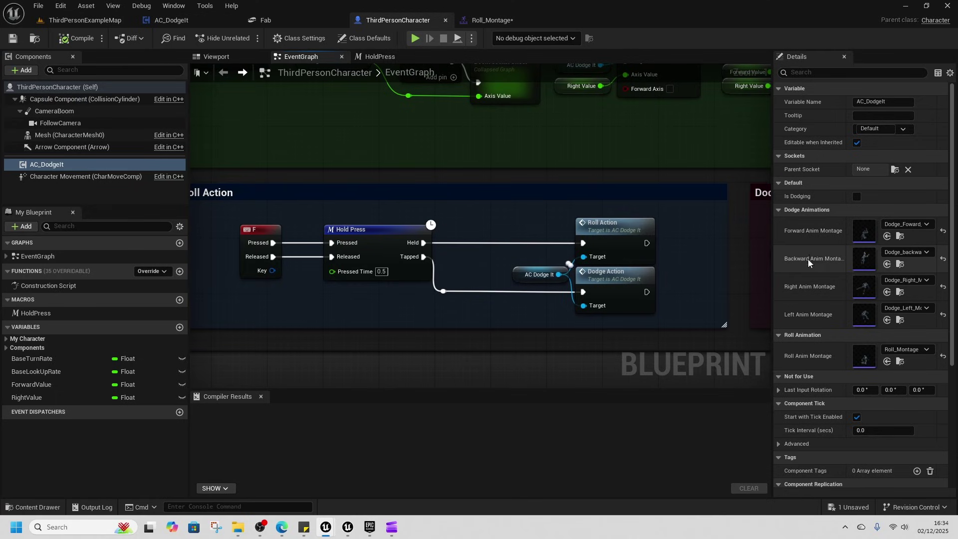
{"action": "left_click_drag", "start_coordinate": [772, 219], "coordinate": [677, 225]}
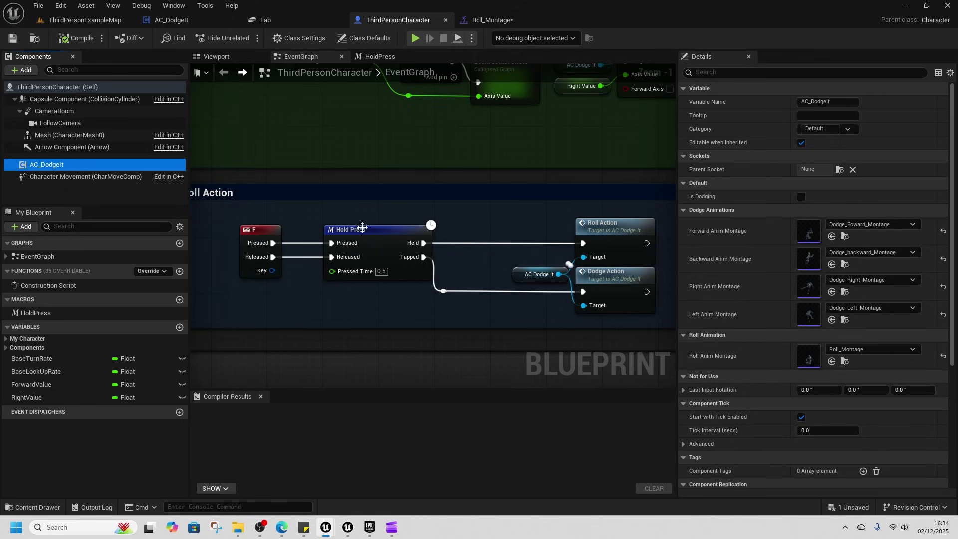
{"action": "scroll", "coordinate": [429, 181], "scroll_direction": "down", "scroll_amount": 2}
{"action": "right_click_drag", "start_coordinate": [477, 175], "coordinate": [480, 310]}
{"action": "right_click_drag", "start_coordinate": [426, 179], "coordinate": [428, 263]}
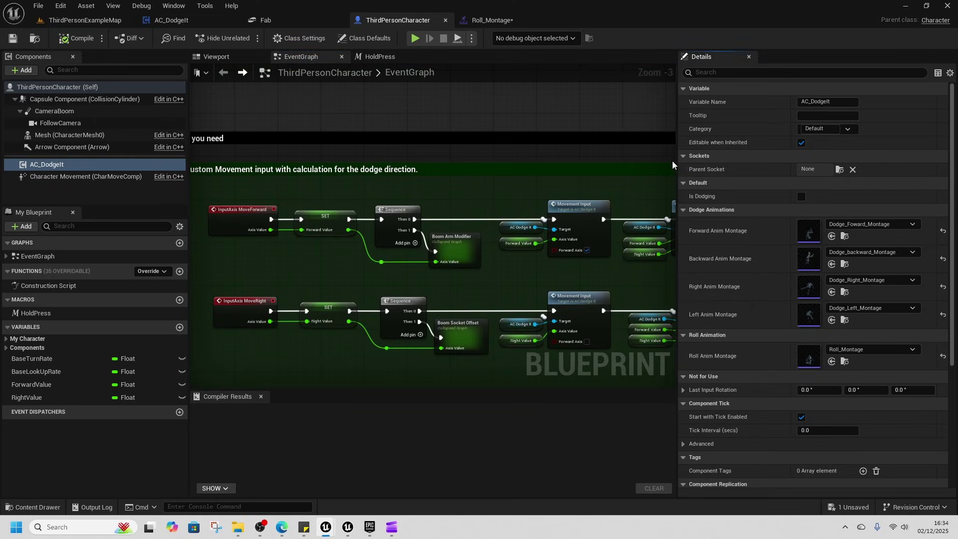
{"action": "left_click_drag", "start_coordinate": [676, 161], "coordinate": [806, 160]}
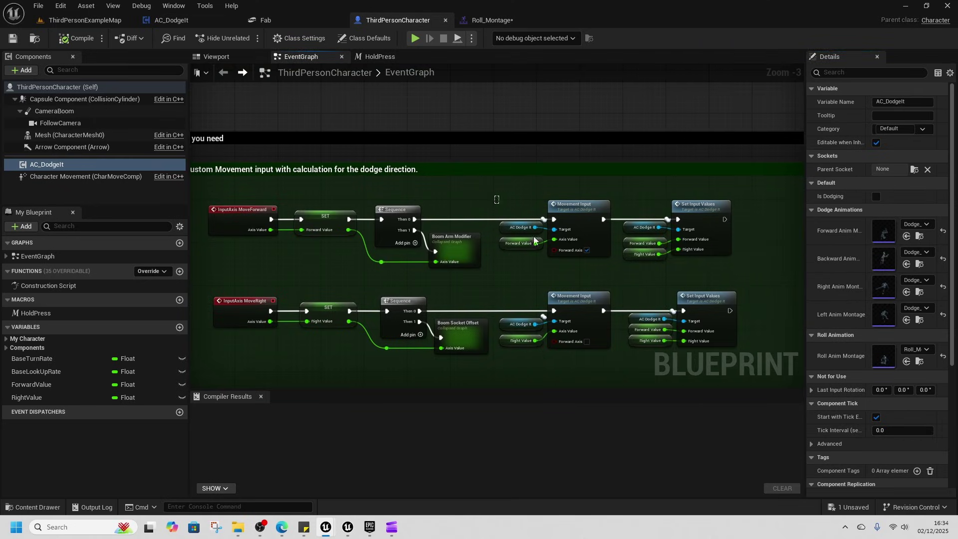
{"action": "left_click_drag", "start_coordinate": [533, 237], "coordinate": [608, 264]}
{"action": "left_click", "coordinate": [713, 197]}
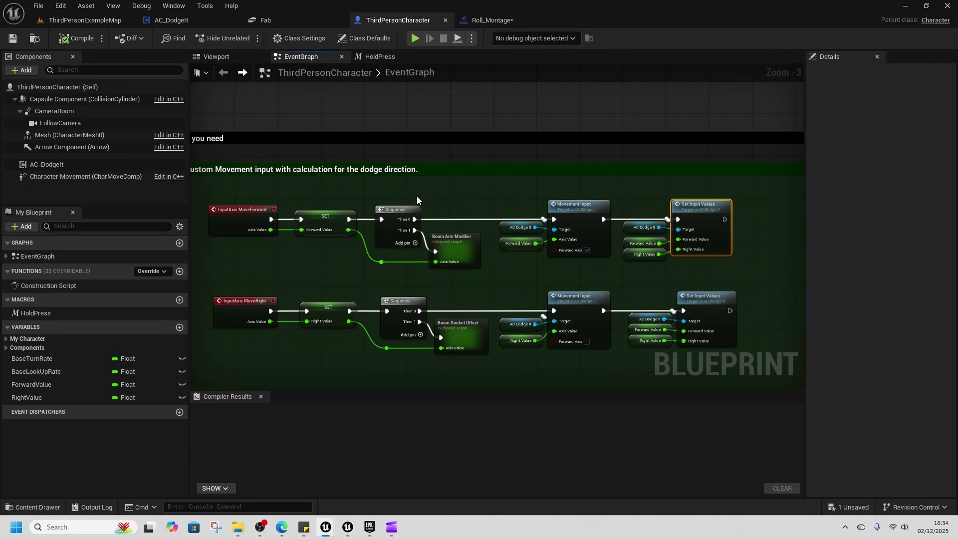
Step: Look over the comment groups in ThirdPersonCharacter's event graph and focus on the Dodge/Roll Action nodes
{"action": "left_click", "coordinate": [71, 20]}
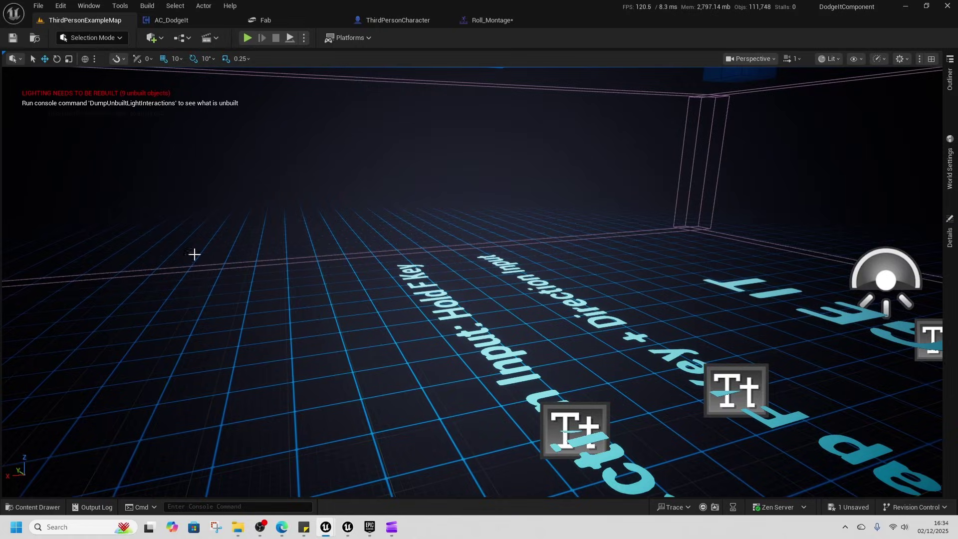
{"action": "left_click", "coordinate": [487, 21]}
{"action": "left_click", "coordinate": [395, 22]}
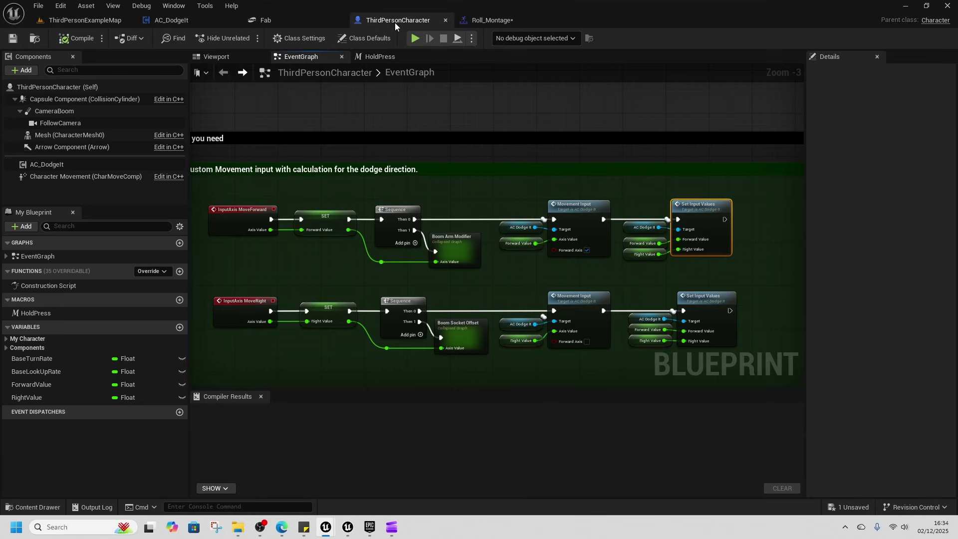
{"action": "scroll", "coordinate": [345, 280], "scroll_direction": "down", "scroll_amount": 2}
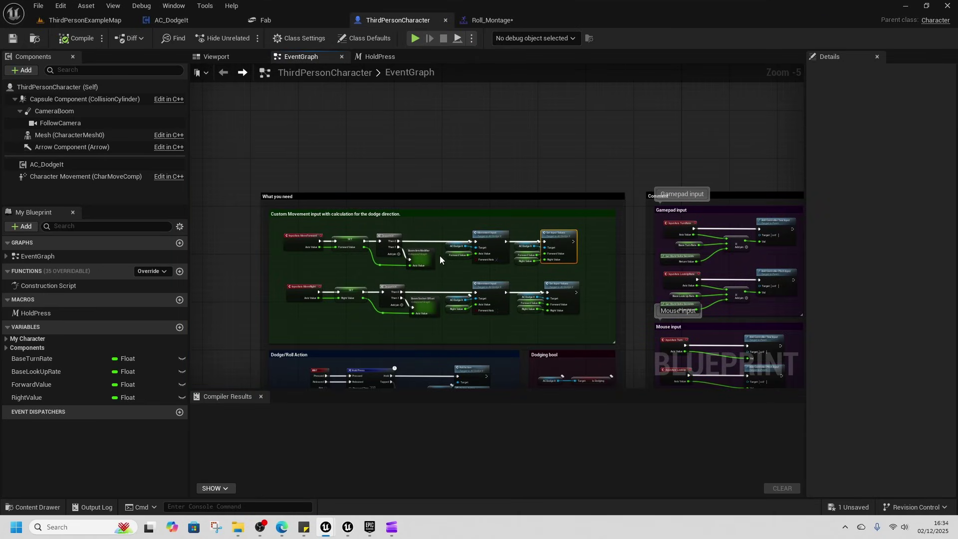
{"action": "right_click_drag", "start_coordinate": [440, 259], "coordinate": [416, 227]}
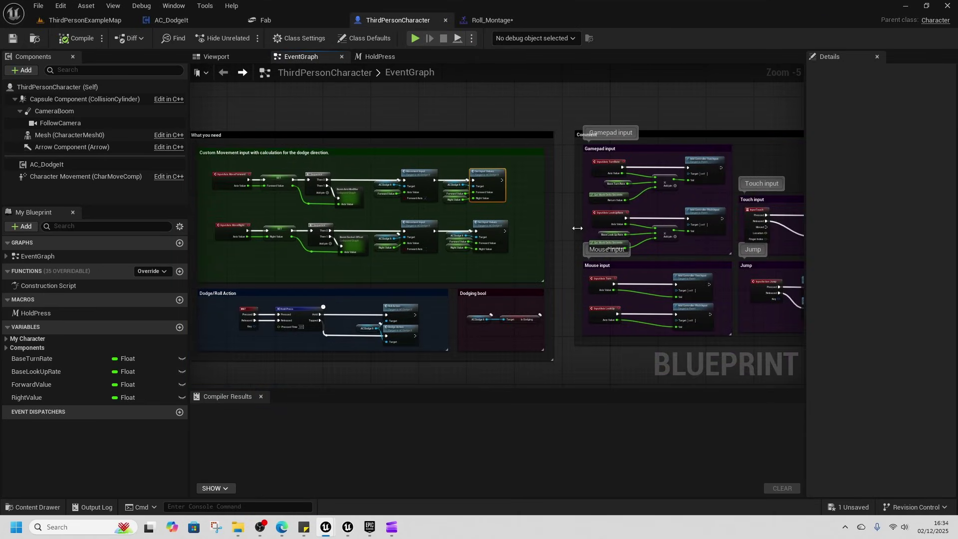
{"action": "scroll", "coordinate": [403, 274], "scroll_direction": "up", "scroll_amount": 4}
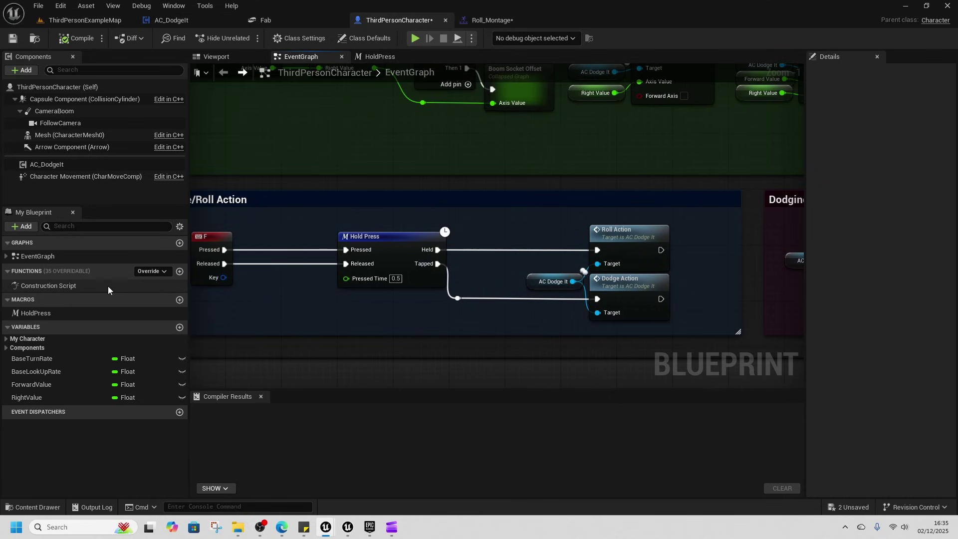
Step: Open the AC_DodgeIt component's blueprint and examine its dodge, roll and montage-playing event nodes
{"action": "right_click", "coordinate": [69, 167]}
{"action": "left_click", "coordinate": [130, 312]}
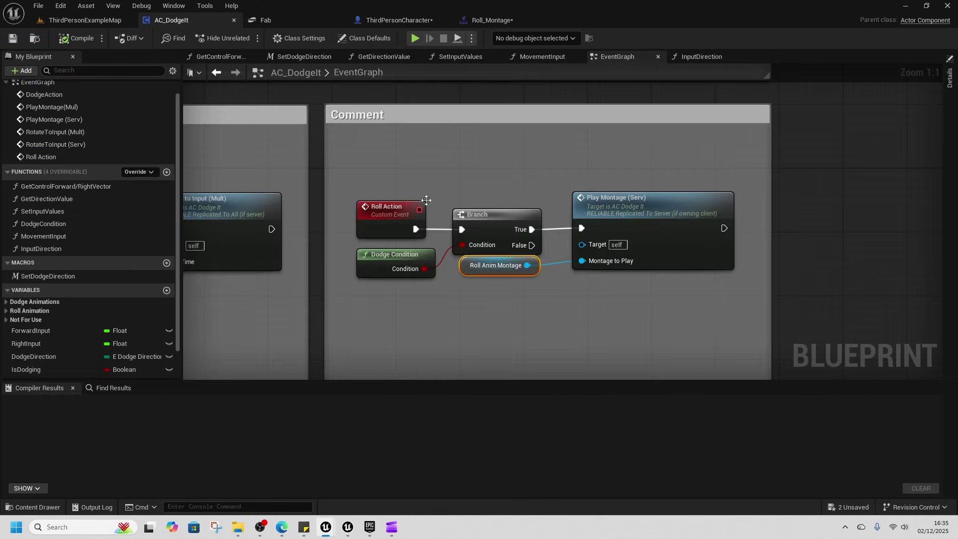
{"action": "scroll", "coordinate": [374, 232], "scroll_direction": "down", "scroll_amount": 1}
{"action": "right_click_drag", "start_coordinate": [277, 202], "coordinate": [792, 379]}
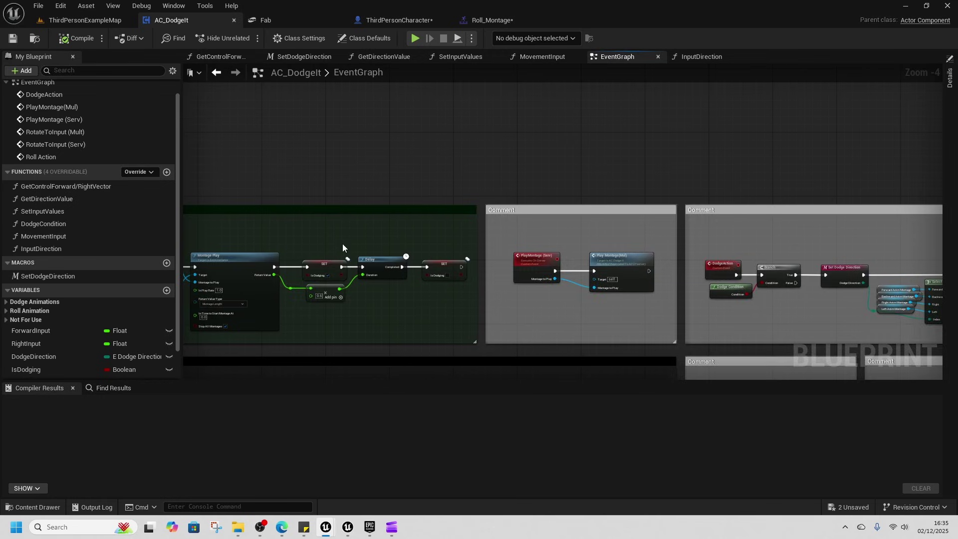
{"action": "right_click_drag", "start_coordinate": [296, 241], "coordinate": [563, 227]}
{"action": "right_click_drag", "start_coordinate": [356, 297], "coordinate": [438, 245]}
{"action": "scroll", "coordinate": [346, 233], "scroll_direction": "up", "scroll_amount": 1}
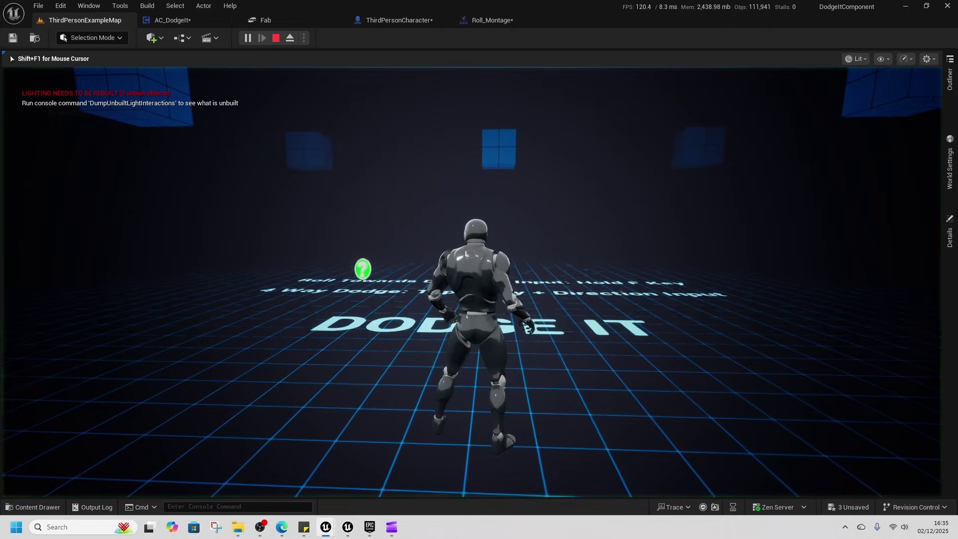
Step: Try the mannequin's dodge and roll while running forward and diagonally to the left in play mode, and stop playing
{"action": "key", "text": "w"}
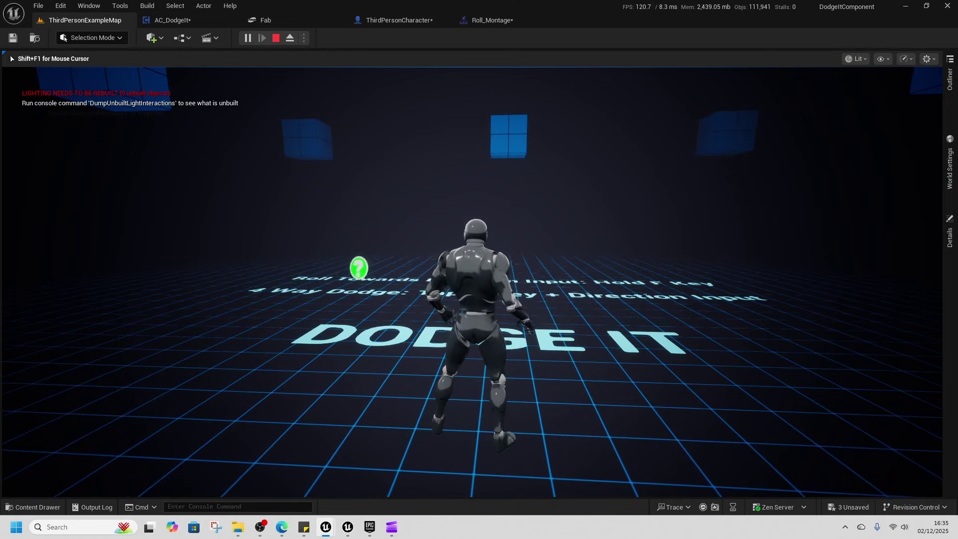
{"action": "key", "text": "f"}
{"action": "key", "text": "w"}
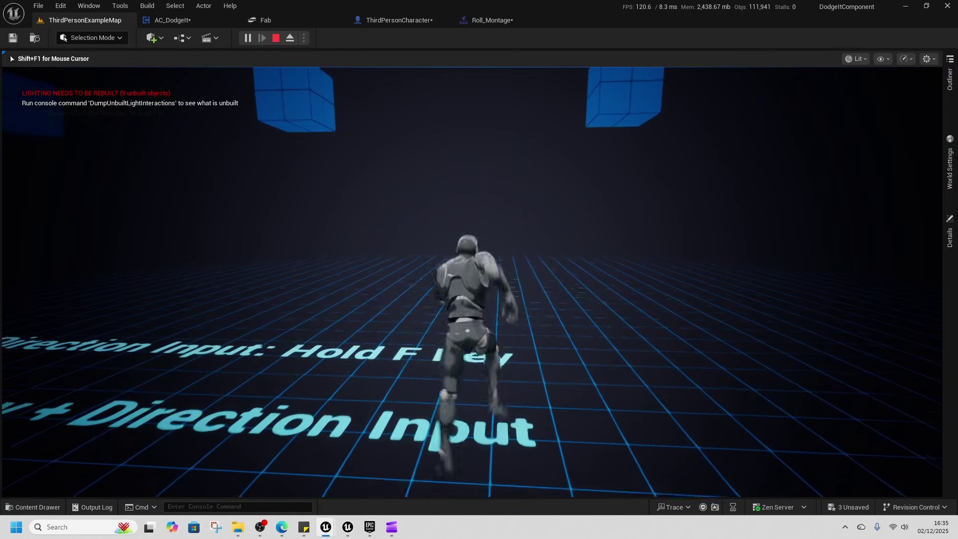
{"action": "key", "text": "w"}
{"action": "key", "text": "a"}
{"action": "key", "text": "f"}
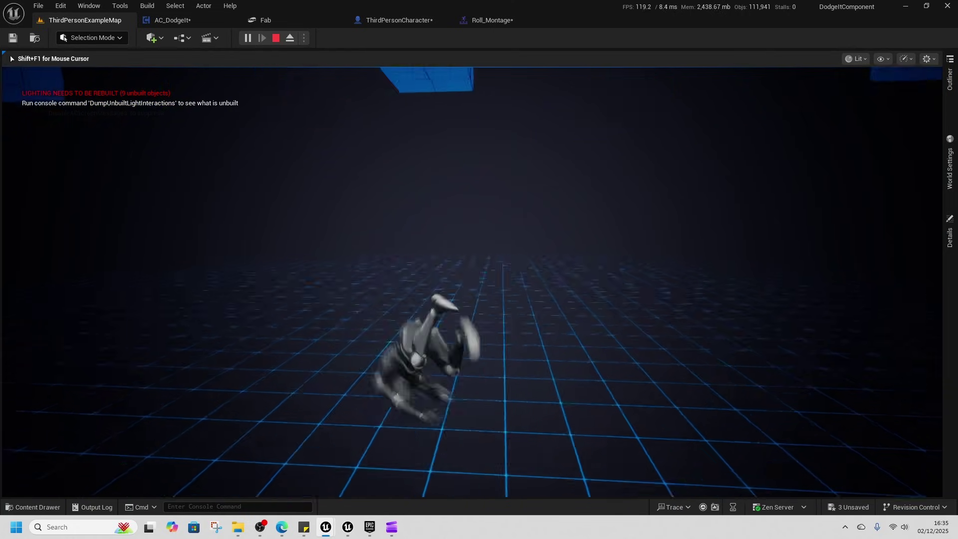
{"action": "key", "text": "w"}
{"action": "key", "text": "a"}
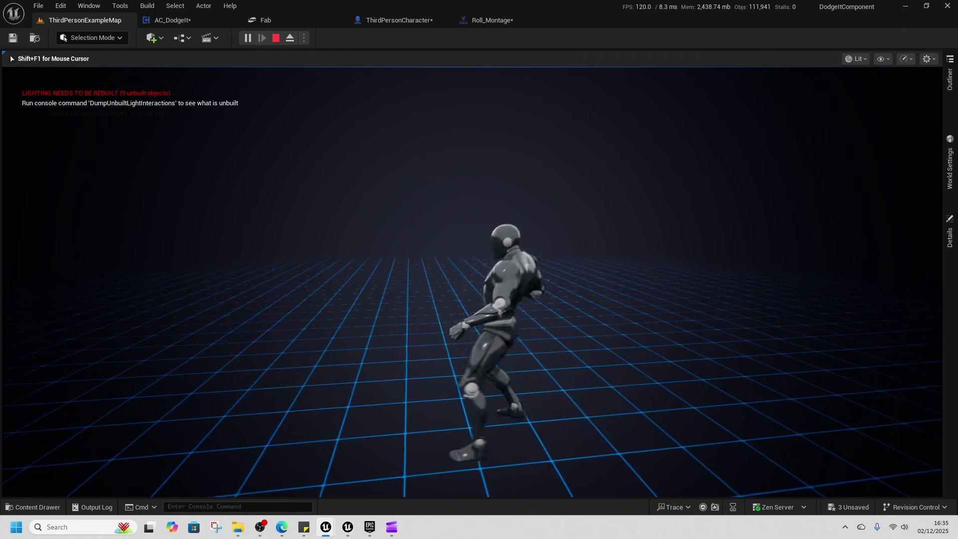
{"action": "key", "text": "w"}
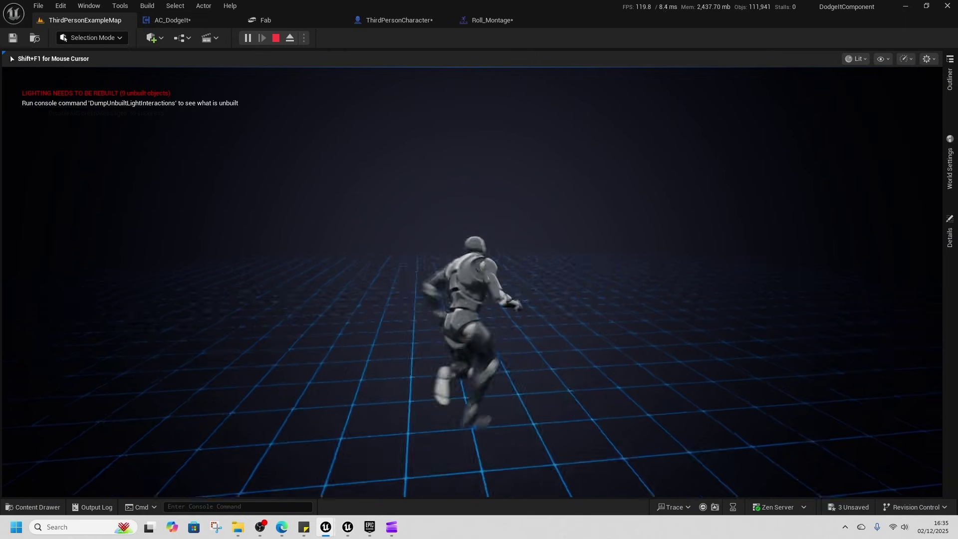
{"action": "key", "text": "shift+F1"}
{"action": "left_click", "coordinate": [276, 38]}
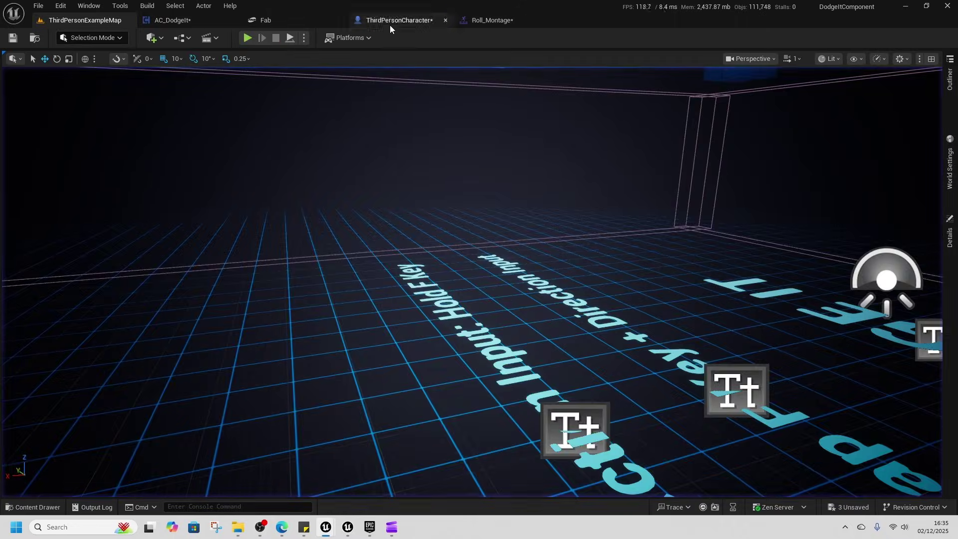
Step: Add a Middle Mouse Button event in the empty area below the Dodge/Roll Action group of ThirdPersonCharacter's event graph
{"action": "left_click", "coordinate": [392, 21]}
{"action": "scroll", "coordinate": [542, 315], "scroll_direction": "down", "scroll_amount": 5}
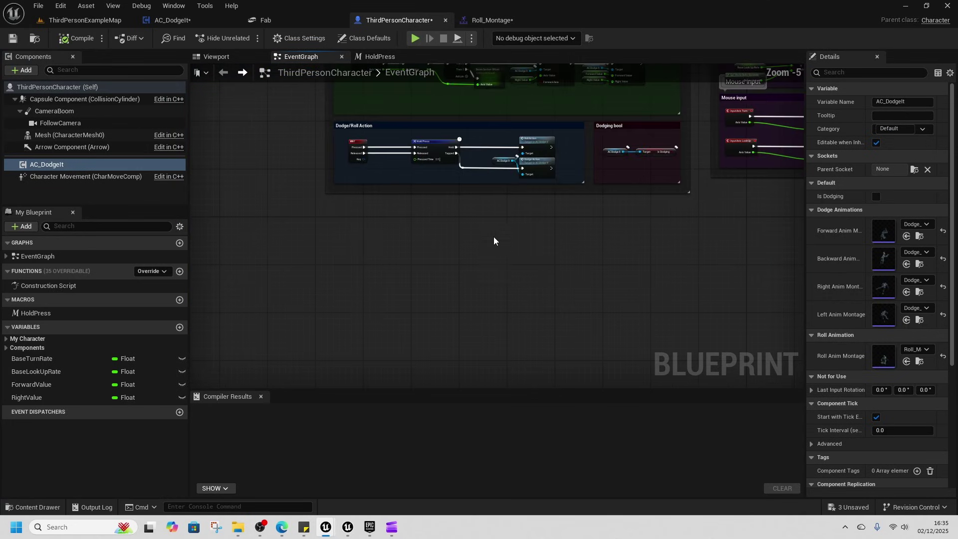
{"action": "right_click", "coordinate": [480, 281]}
{"action": "type", "text": "mid"}
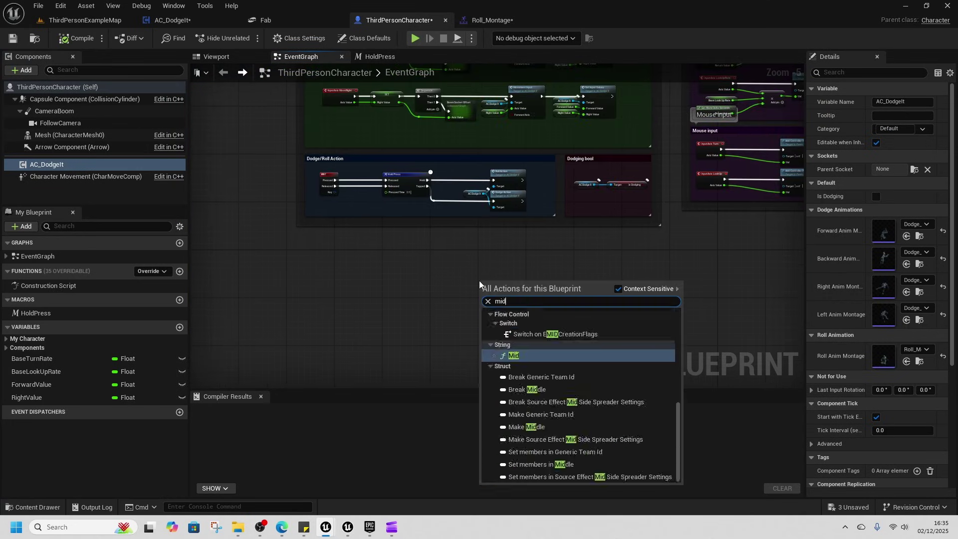
{"action": "type", "text": "lle mouse"}
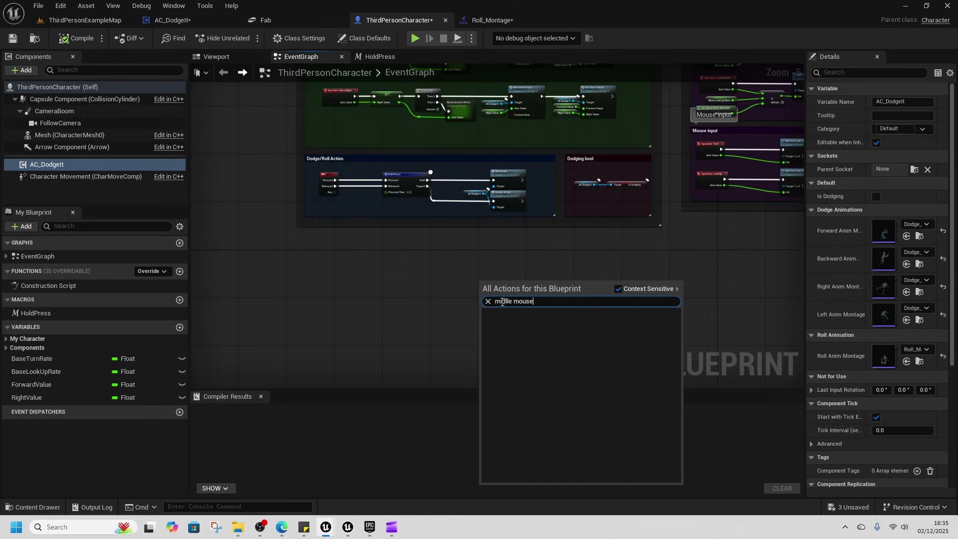
{"action": "left_click", "coordinate": [538, 361]}
Step: Add a Flip Flop node connected to the Middle Mouse Button's Pressed output and place it beside the event
{"action": "left_click_drag", "start_coordinate": [374, 219], "coordinate": [439, 247]}
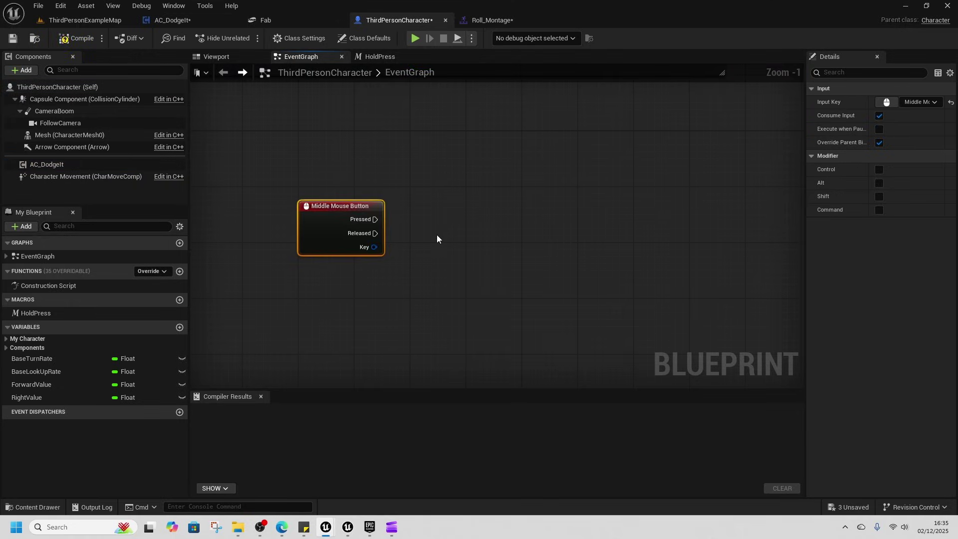
{"action": "type", "text": "flip flop"}
{"action": "key", "text": "Return"}
{"action": "left_click_drag", "start_coordinate": [456, 234], "coordinate": [456, 213]}
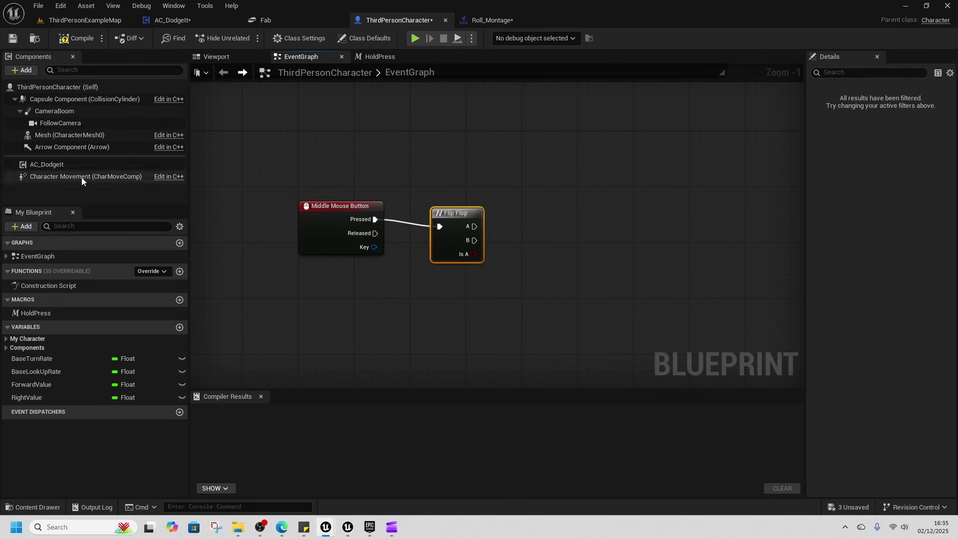
Step: Add a Character Movement reference with Set Orient Rotation To Movement and Set Use Controller Desired Rotation nodes beside the Flip Flop
{"action": "left_click_drag", "start_coordinate": [83, 177], "coordinate": [448, 149]}
{"action": "left_click_drag", "start_coordinate": [512, 153], "coordinate": [543, 200]}
{"action": "type", "text": "orien"}
{"action": "left_click", "coordinate": [640, 310]}
{"action": "left_click_drag", "start_coordinate": [512, 153], "coordinate": [726, 221]}
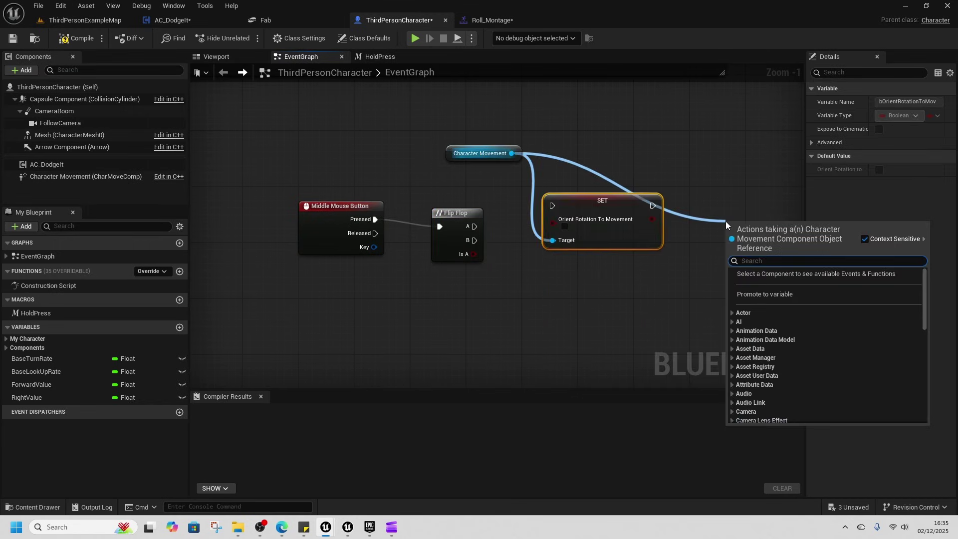
{"action": "type", "text": "set control"}
{"action": "left_click", "coordinate": [783, 336]}
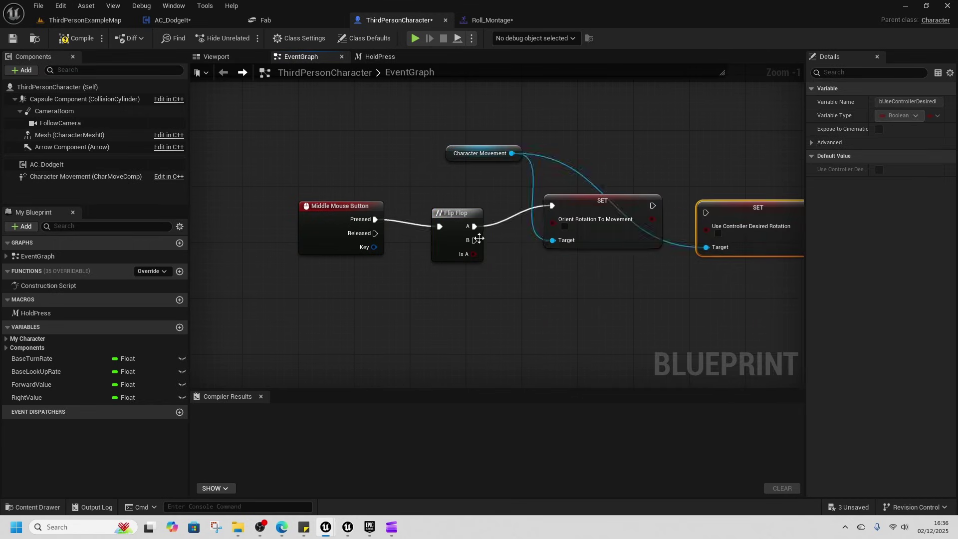
Step: Duplicate the rotation setters for Flip Flop's B, enable Orient Rotation To Movement on A and Use Controller Desired Rotation on B, and compile
{"action": "left_click_drag", "start_coordinate": [750, 270], "coordinate": [751, 270]}
{"action": "key", "text": "ctrl+c"}
{"action": "key", "text": "ctrl+v"}
{"action": "right_click_drag", "start_coordinate": [657, 213], "coordinate": [525, 187]}
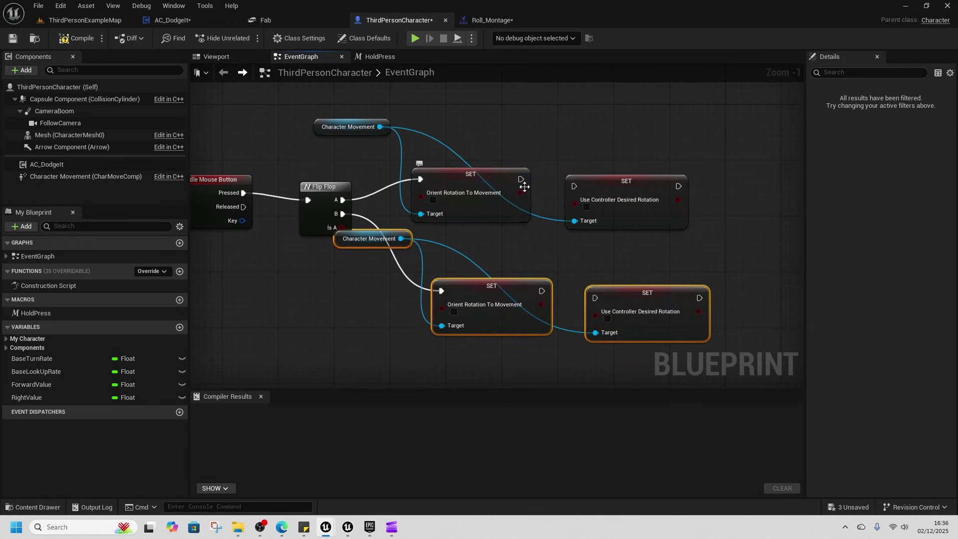
{"action": "left_click_drag", "start_coordinate": [603, 306], "coordinate": [599, 300]}
{"action": "left_click_drag", "start_coordinate": [634, 300], "coordinate": [627, 294]}
{"action": "left_click", "coordinate": [96, 36]}
Step: Play ThirdPersonExampleMap, try sideways strafing, dodges and rolls with the mannequin in both directions, and stop playing
{"action": "left_click", "coordinate": [92, 20]}
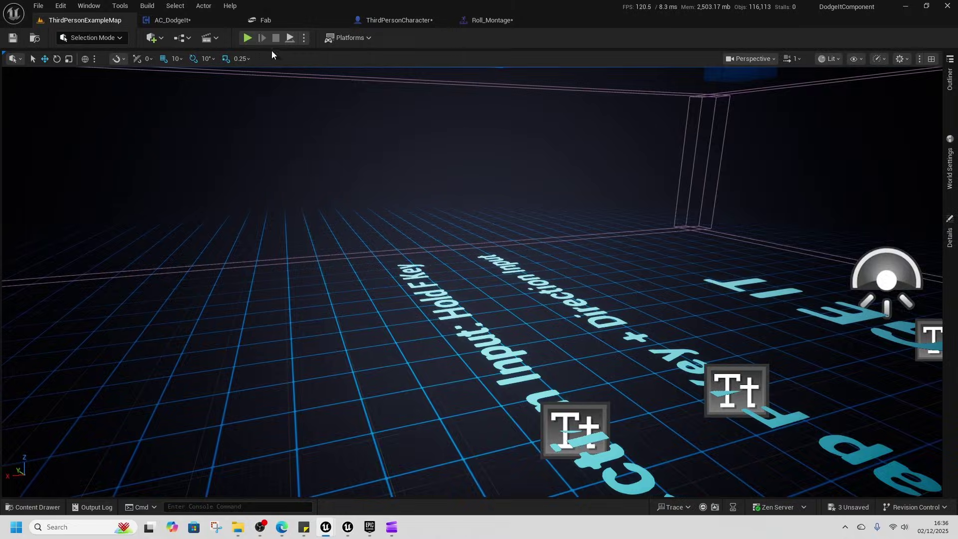
{"action": "key", "text": "alt+p"}
{"action": "key", "text": "w"}
{"action": "key", "text": "a"}
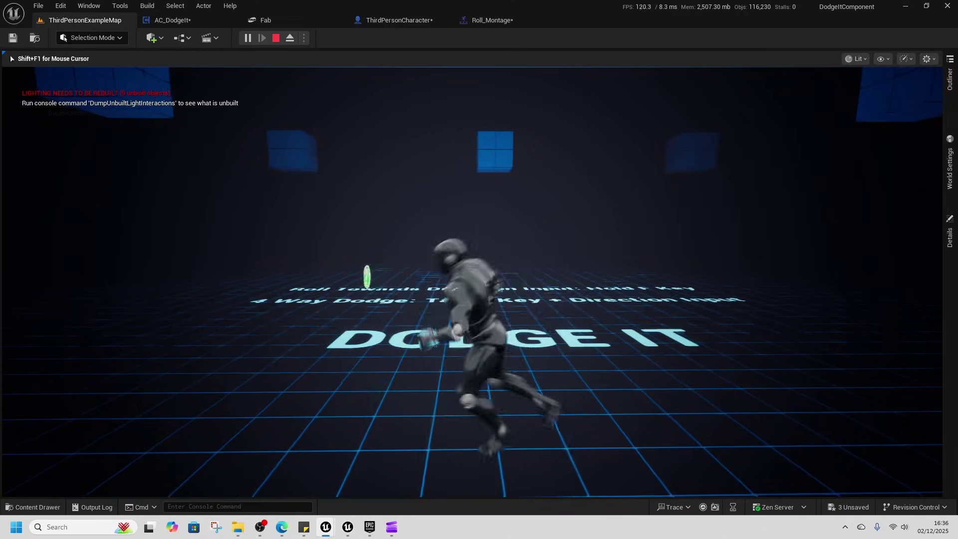
{"action": "key", "text": "d"}
{"action": "key", "text": "a"}
{"action": "key", "text": "f"}
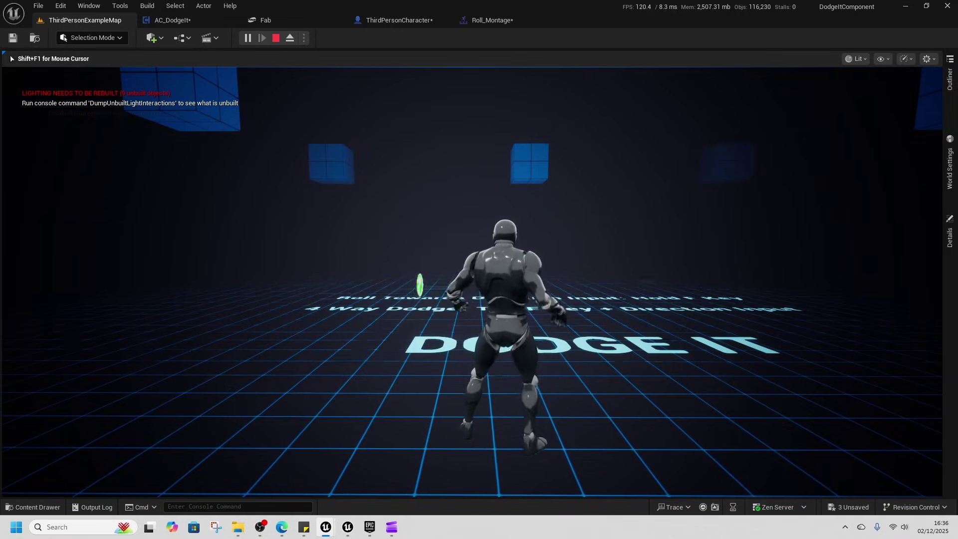
{"action": "key", "text": "d"}
{"action": "key", "text": "f"}
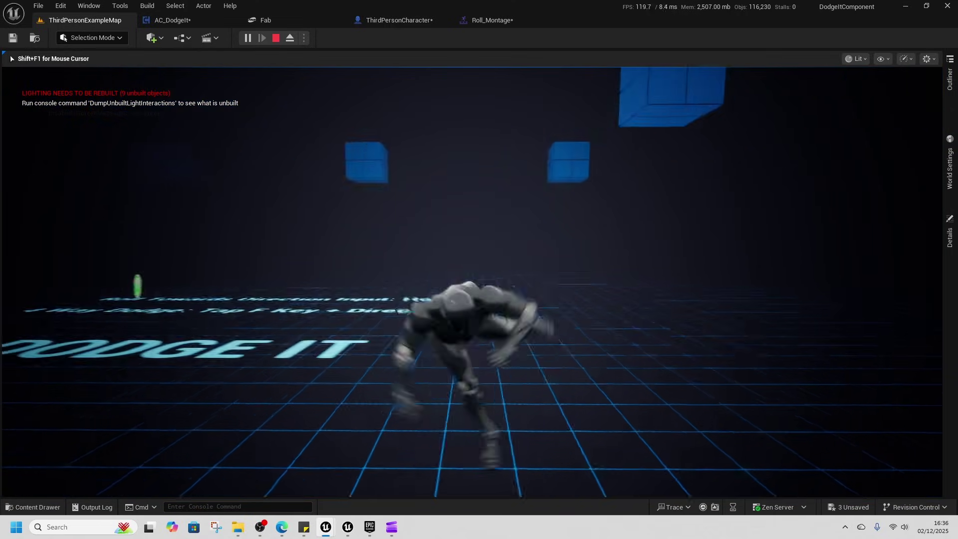
{"action": "key", "text": "a"}
{"action": "key", "text": "f"}
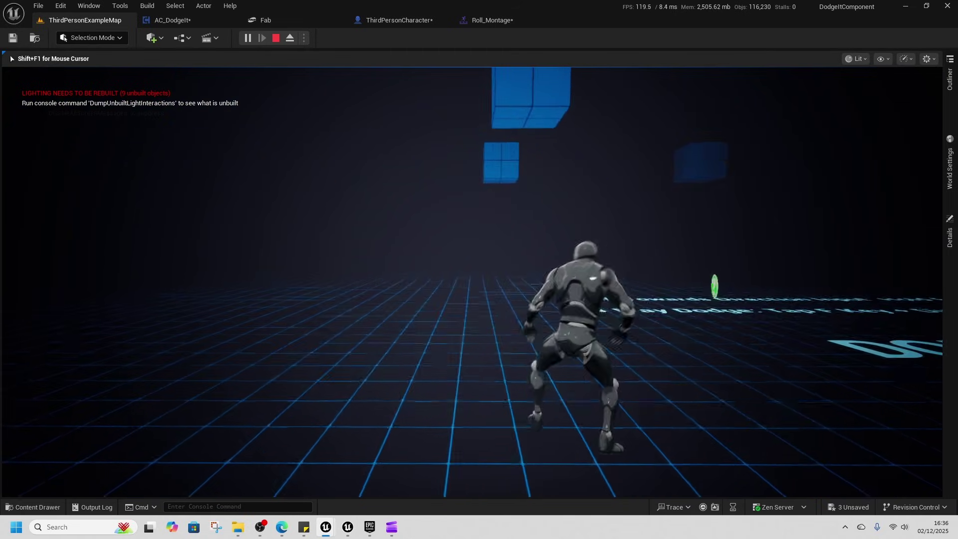
{"action": "key", "text": "f"}
{"action": "key", "text": "d"}
{"action": "key", "text": "f"}
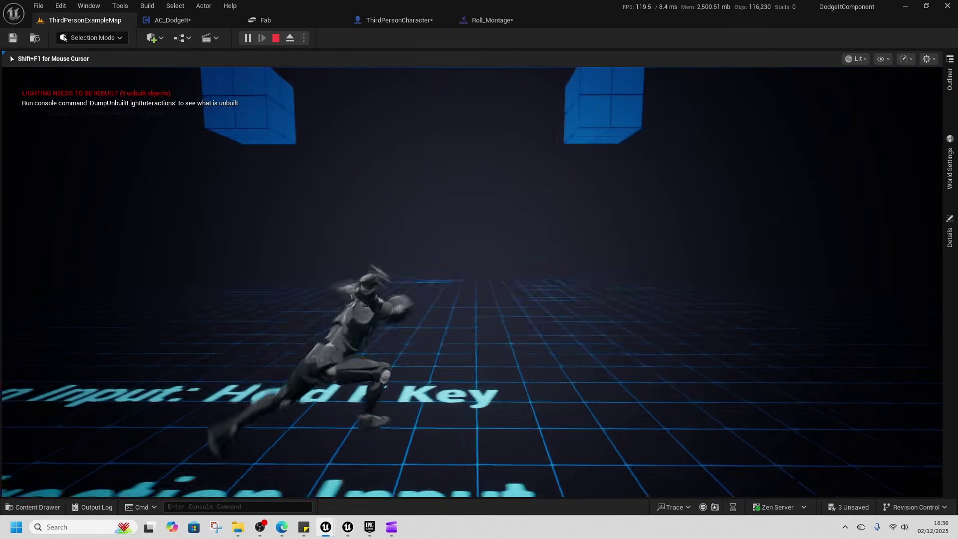
{"action": "key", "text": "f"}
{"action": "key", "text": "shift+F1"}
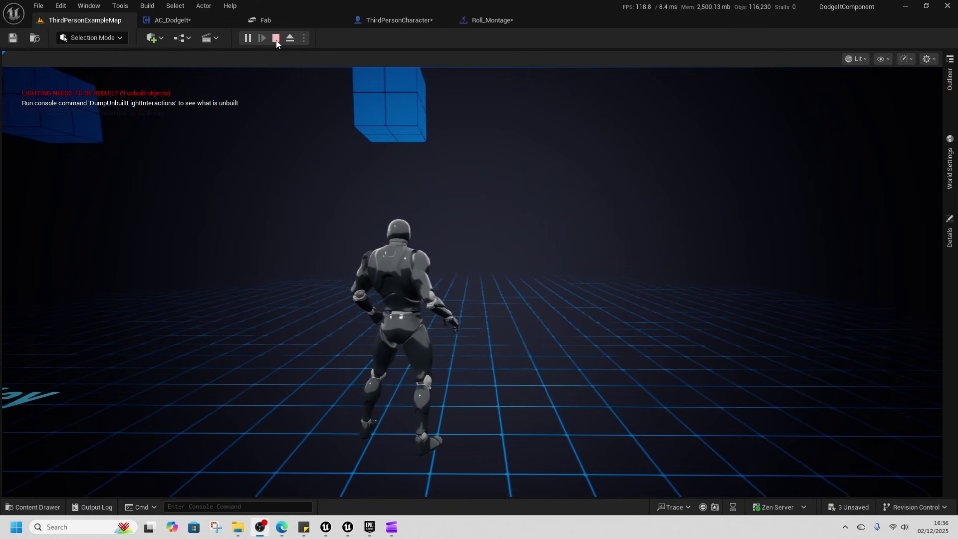
{"action": "left_click", "coordinate": [276, 38]}
Step: Examine Roll_Montage, AC_DodgeIt's Anim Montage Replication nodes and the Movement Input function called in ThirdPersonCharacter's event graph
{"action": "left_click", "coordinate": [487, 20]}
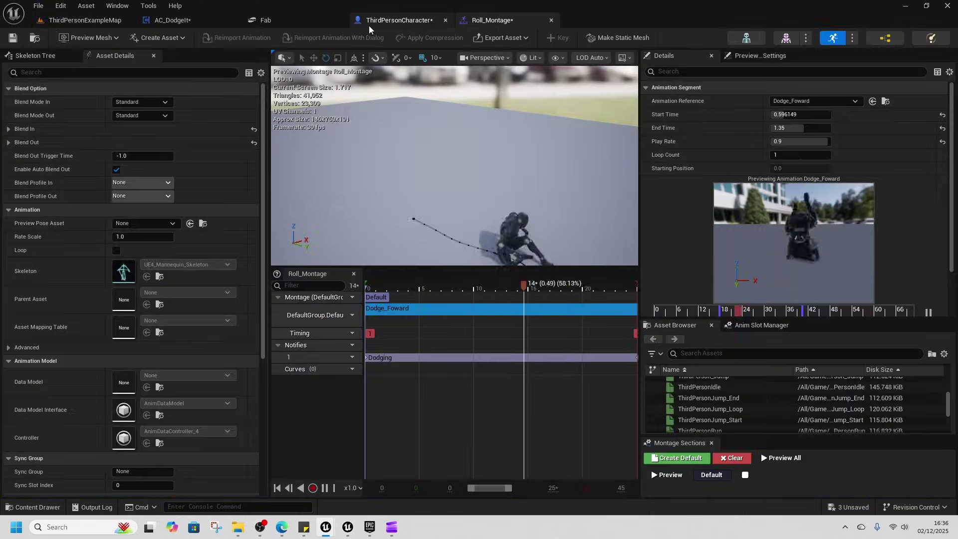
{"action": "left_click", "coordinate": [173, 20]}
{"action": "scroll", "coordinate": [430, 226], "scroll_direction": "down", "scroll_amount": 3}
{"action": "scroll", "coordinate": [384, 256], "scroll_direction": "up", "scroll_amount": 3}
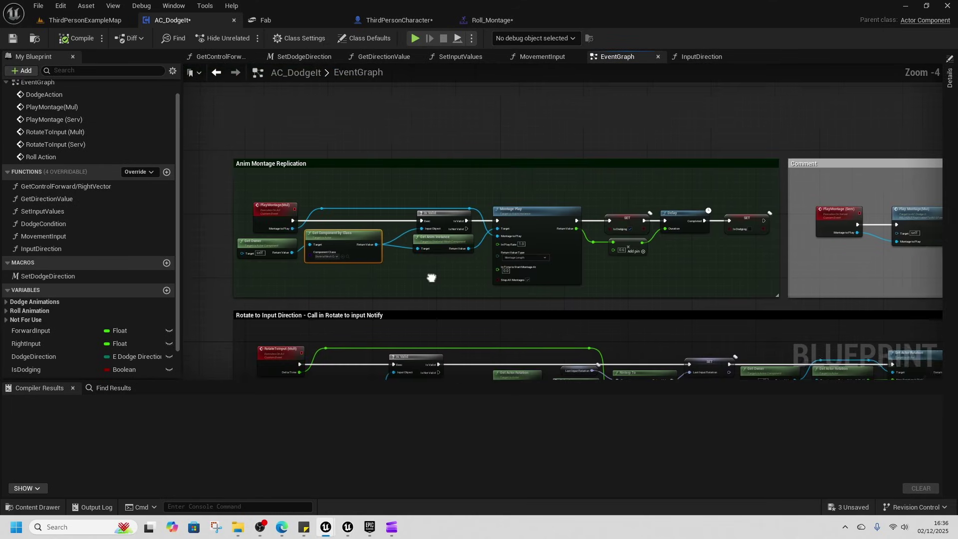
{"action": "left_click", "coordinate": [398, 21]}
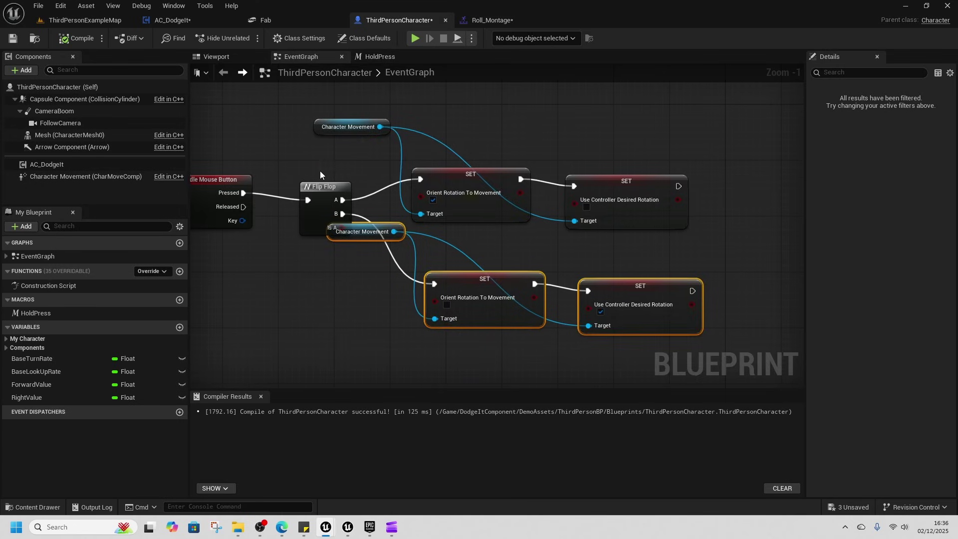
{"action": "right_click_drag", "start_coordinate": [315, 129], "coordinate": [520, 262]}
{"action": "scroll", "coordinate": [521, 262], "scroll_direction": "down", "scroll_amount": 4}
{"action": "right_click_drag", "start_coordinate": [492, 113], "coordinate": [524, 263]}
{"action": "scroll", "coordinate": [534, 205], "scroll_direction": "up", "scroll_amount": 5}
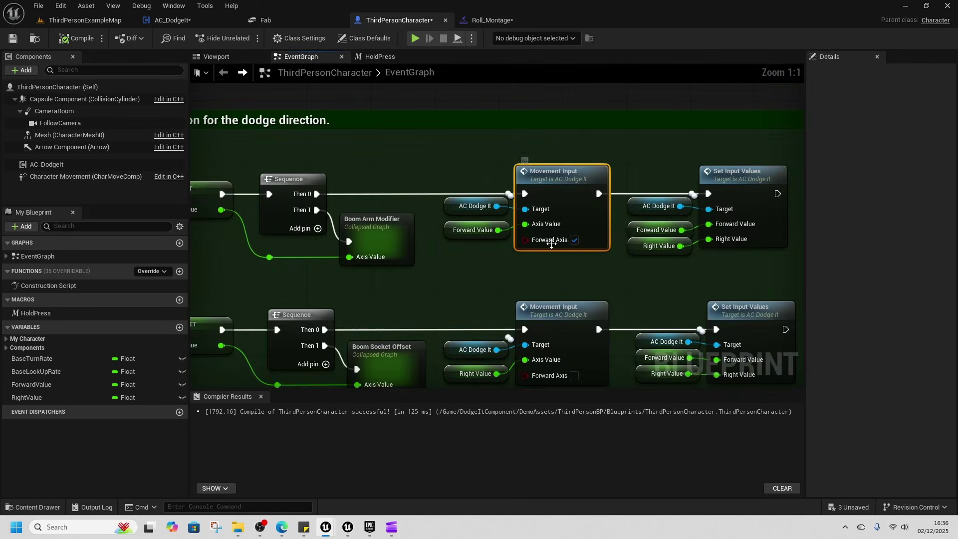
{"action": "double_click", "coordinate": [552, 174]}
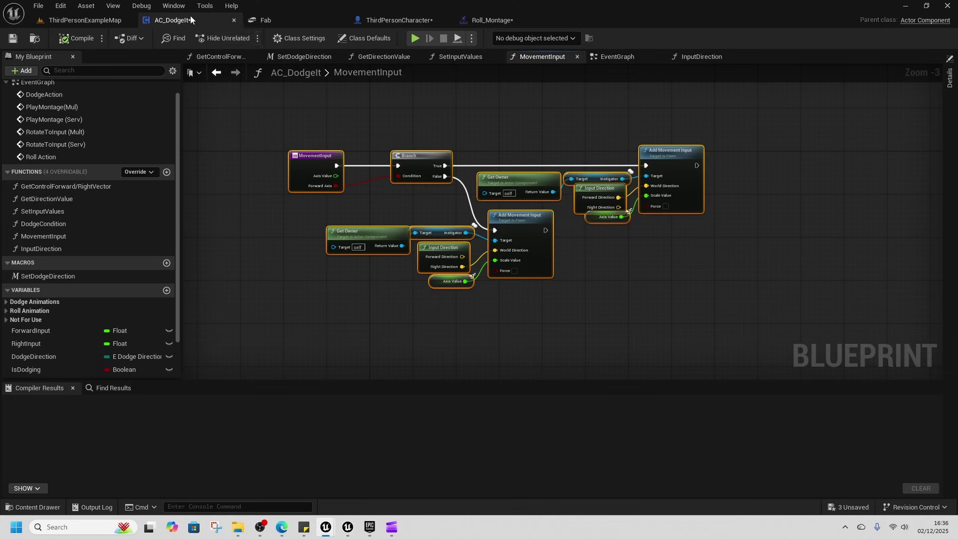
{"action": "left_click", "coordinate": [400, 21]}
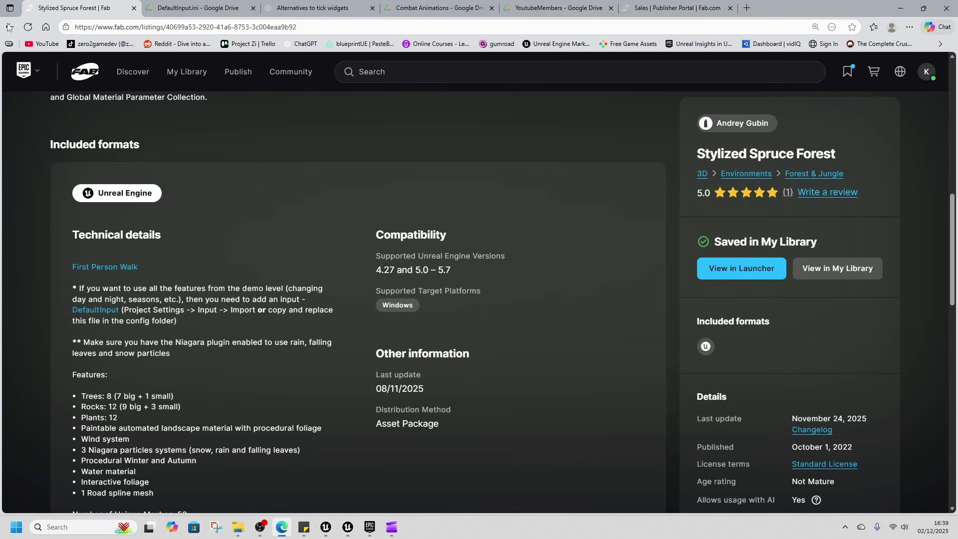
Step: Switch to the browser, return to the Fab listings and open Dodge It Component and its PDF documentation
{"action": "left_click", "coordinate": [9, 28]}
{"action": "left_click", "coordinate": [470, 231]}
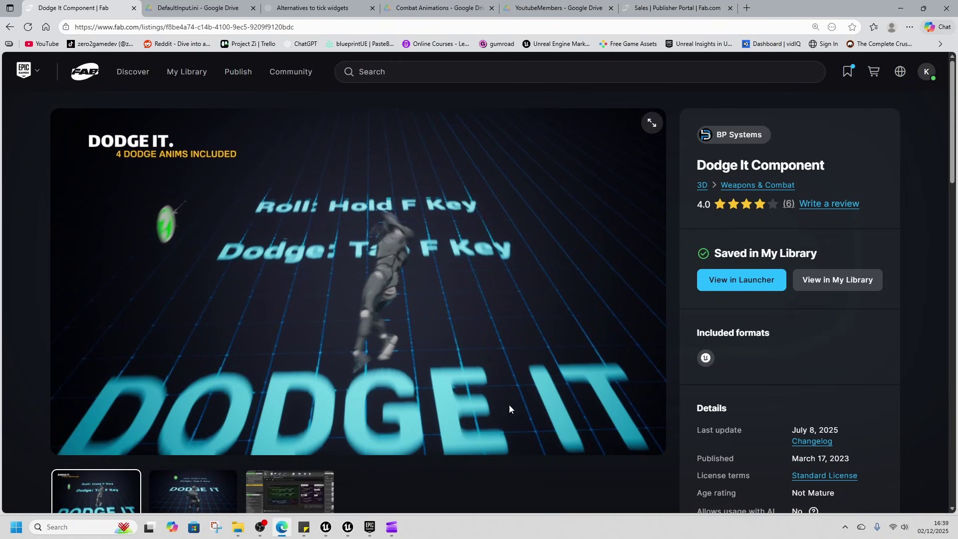
{"action": "scroll", "coordinate": [195, 404], "scroll_direction": "down", "scroll_amount": 5}
{"action": "scroll", "coordinate": [195, 404], "scroll_direction": "down", "scroll_amount": 2}
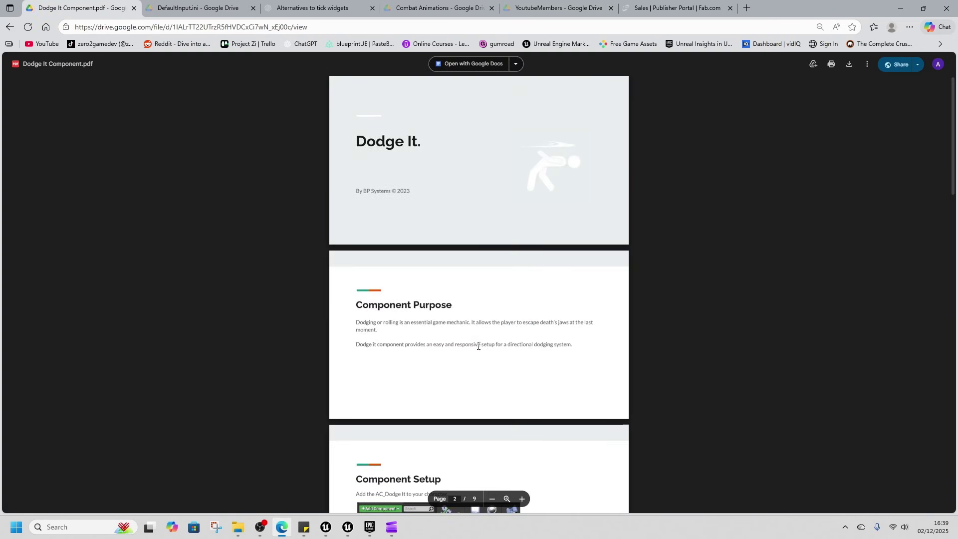
Step: Read through the Dodge It Component PDF, covering component setup, AnimMontage preparation, montage setup and the dynamic camera bonus, and minimize the browser
{"action": "scroll", "coordinate": [470, 363], "scroll_direction": "up", "scroll_amount": 3, "text": "ctrl"}
{"action": "scroll", "coordinate": [488, 359], "scroll_direction": "down", "scroll_amount": 8}
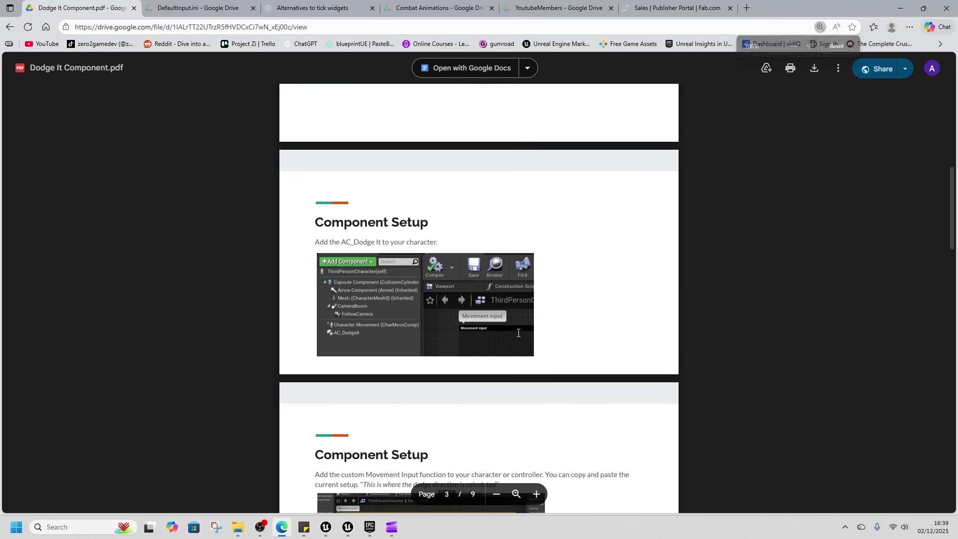
{"action": "scroll", "coordinate": [440, 303], "scroll_direction": "down", "scroll_amount": 6}
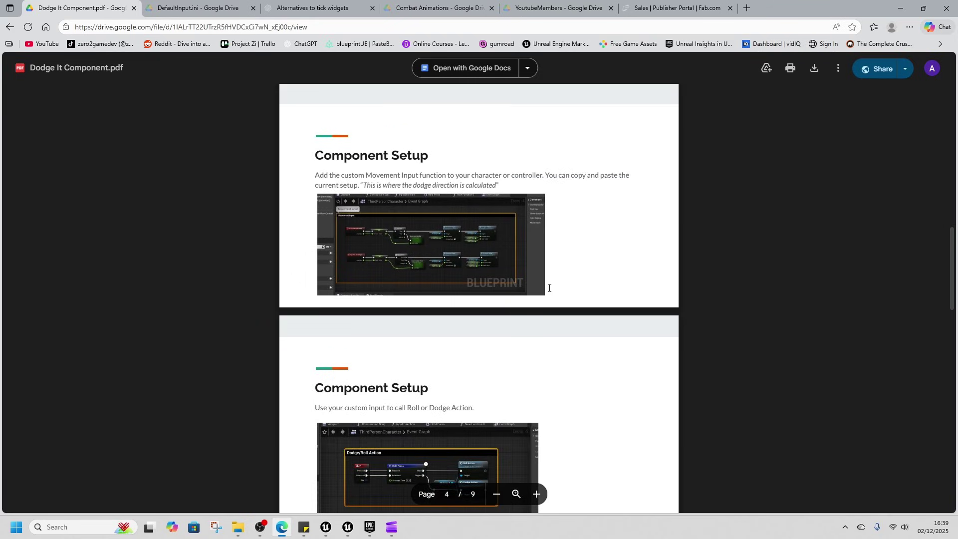
{"action": "scroll", "coordinate": [443, 376], "scroll_direction": "down", "scroll_amount": 11}
{"action": "scroll", "coordinate": [443, 375], "scroll_direction": "down", "scroll_amount": 4}
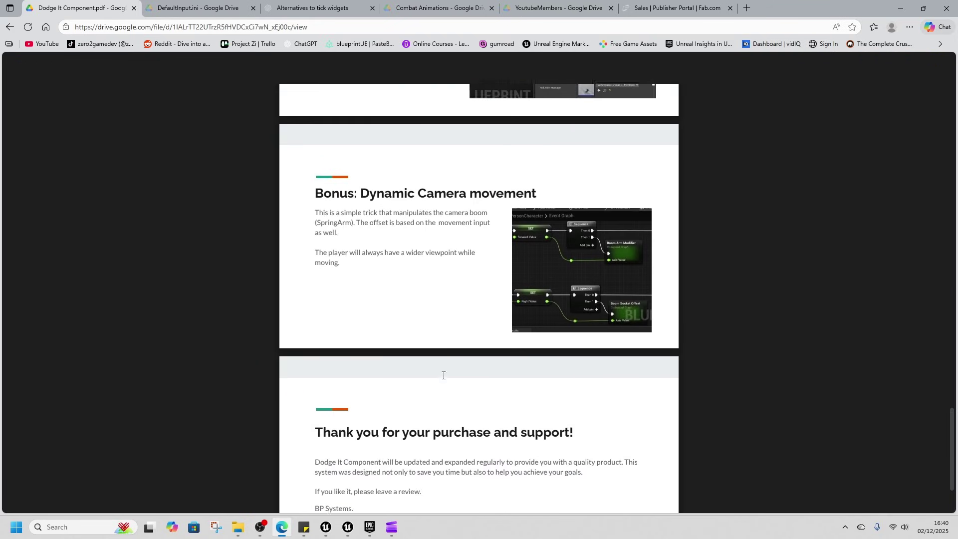
{"action": "scroll", "coordinate": [331, 290], "scroll_direction": "up", "scroll_amount": 3}
{"action": "scroll", "coordinate": [498, 388], "scroll_direction": "up", "scroll_amount": 4}
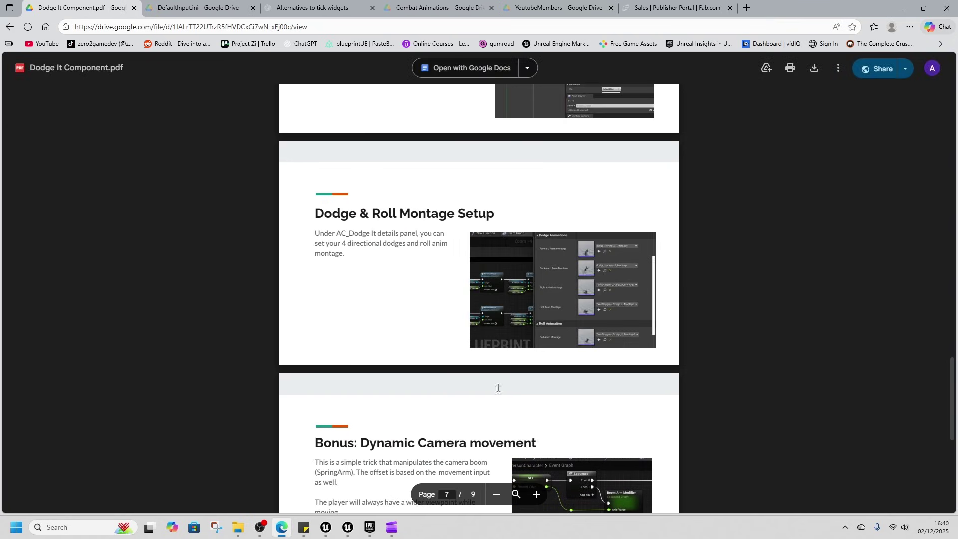
{"action": "scroll", "coordinate": [398, 291], "scroll_direction": "up", "scroll_amount": 8}
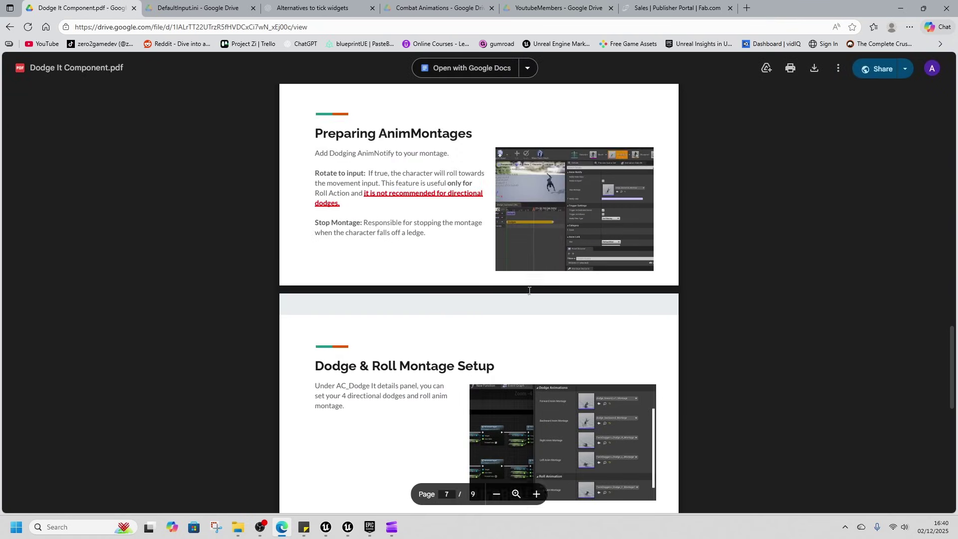
{"action": "scroll", "coordinate": [571, 255], "scroll_direction": "up", "scroll_amount": 10}
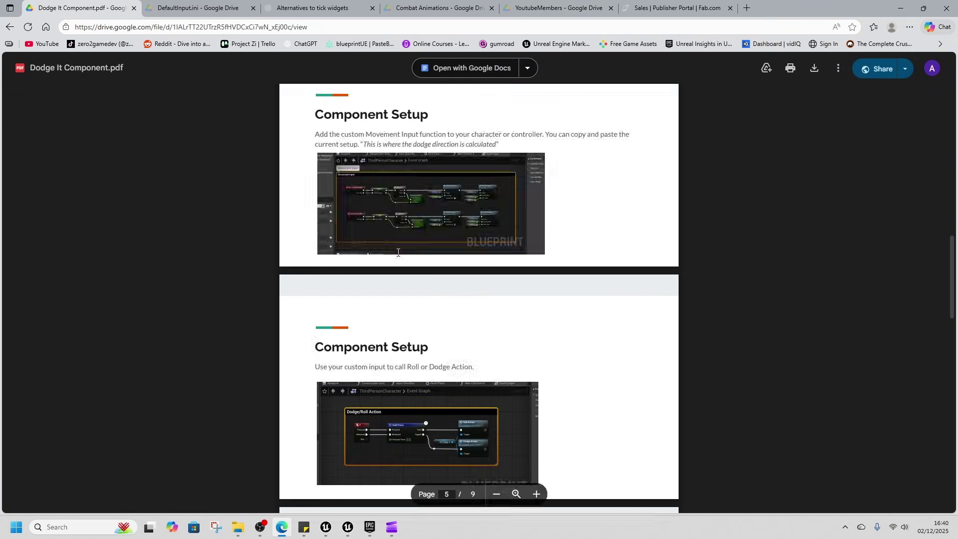
{"action": "scroll", "coordinate": [309, 260], "scroll_direction": "up", "scroll_amount": 5}
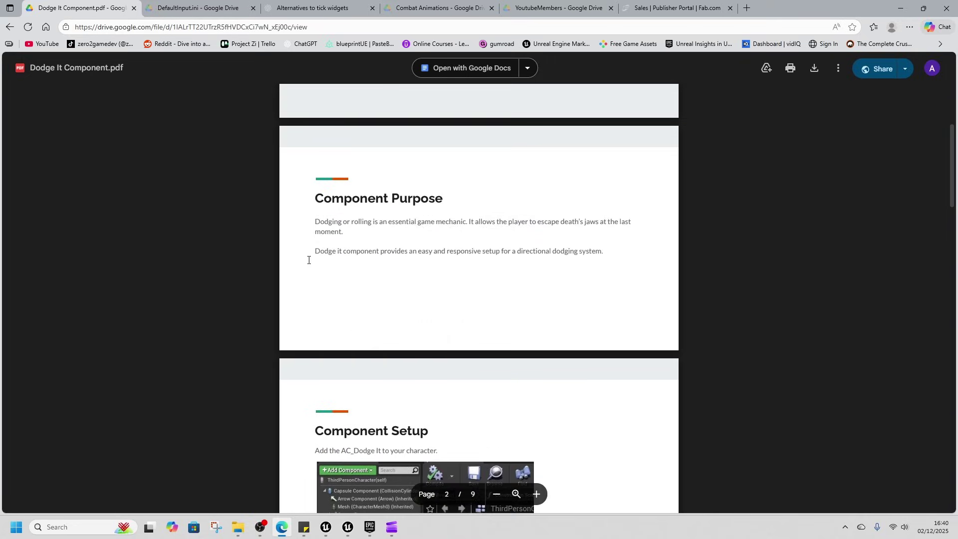
{"action": "scroll", "coordinate": [557, 226], "scroll_direction": "up", "scroll_amount": 4}
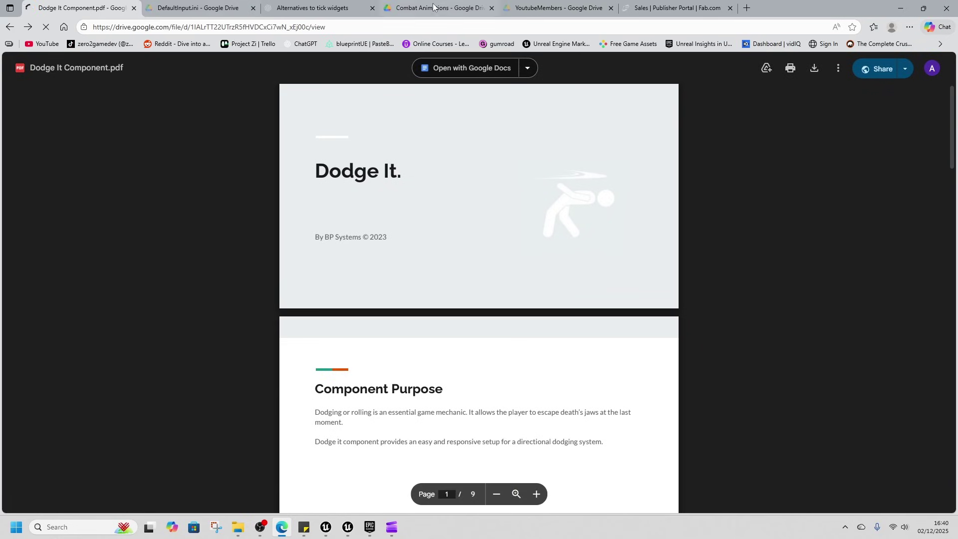
{"action": "left_click", "coordinate": [901, 8]}
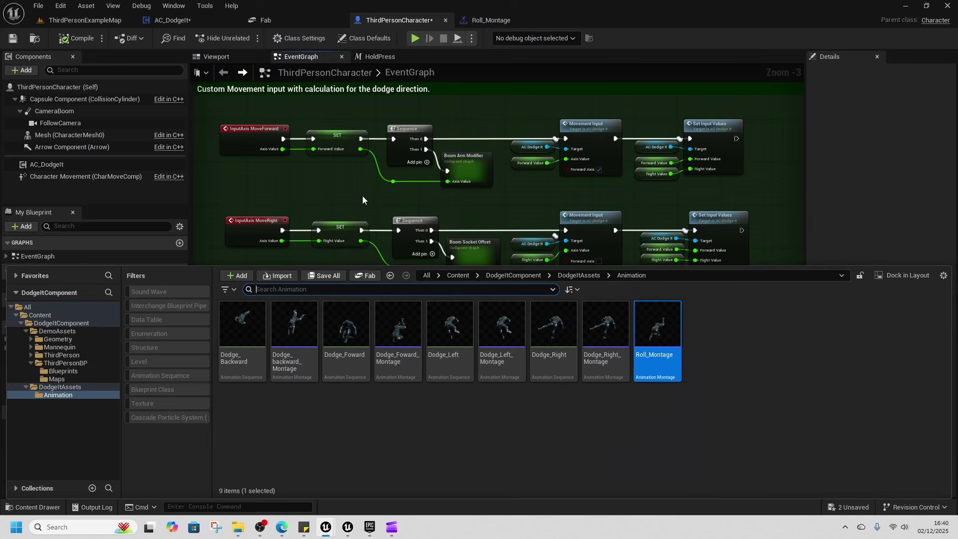
Step: Play the example map again, try the mannequin's dodges and rolls backward, forward and to the right, and stop playing
{"action": "left_click", "coordinate": [362, 198]}
{"action": "right_click_drag", "start_coordinate": [441, 326], "coordinate": [516, 292]}
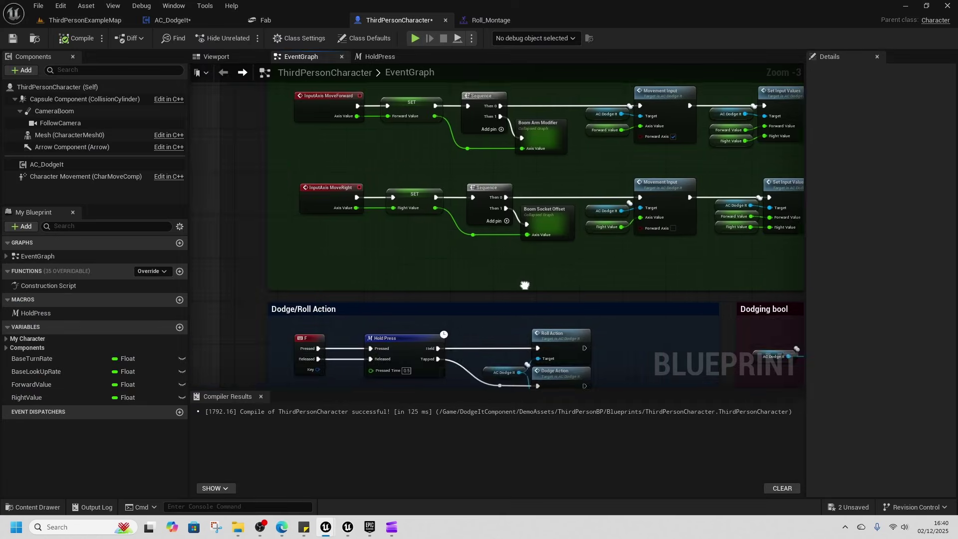
{"action": "left_click", "coordinate": [98, 19]}
{"action": "left_click", "coordinate": [247, 39]}
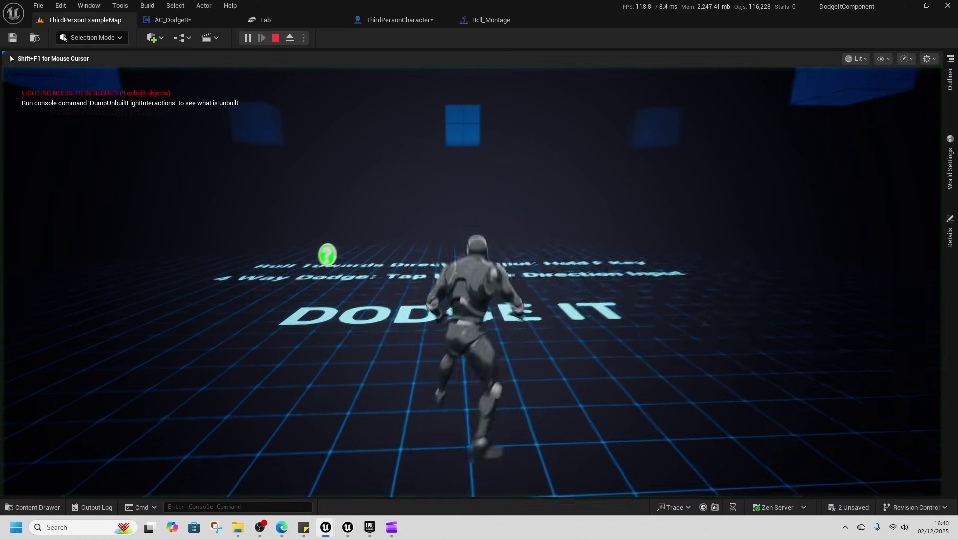
{"action": "key", "text": "s"}
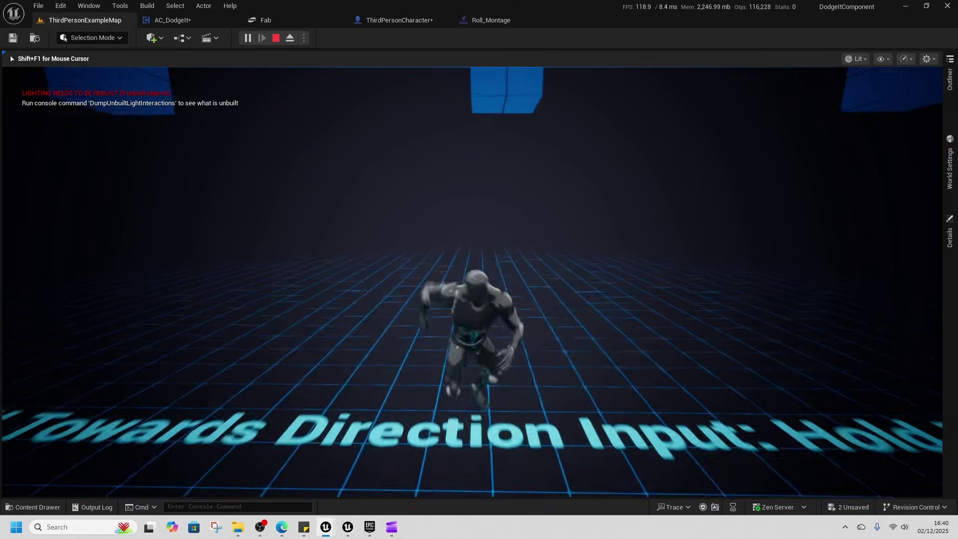
{"action": "key", "text": "f"}
{"action": "key", "text": "w"}
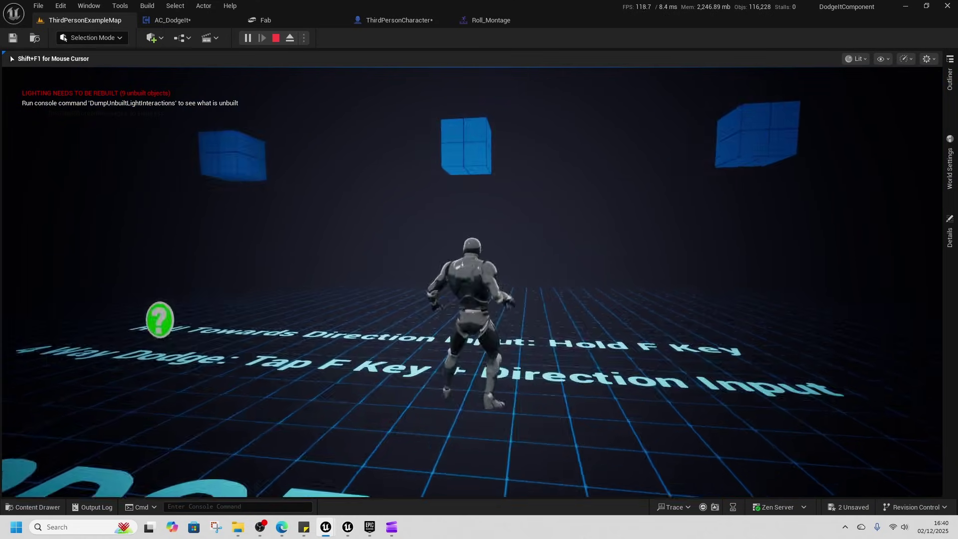
{"action": "key", "text": "f"}
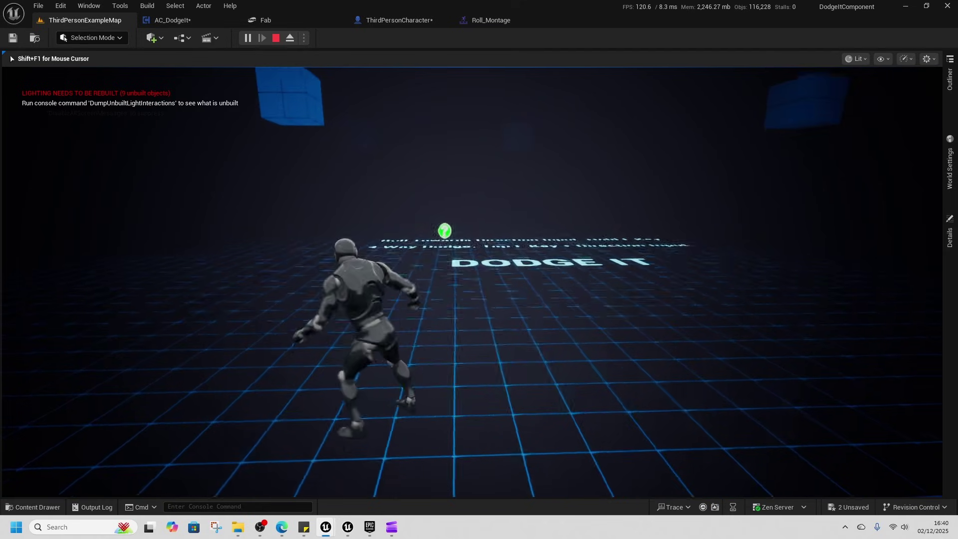
{"action": "key", "text": "d"}
{"action": "key", "text": "f"}
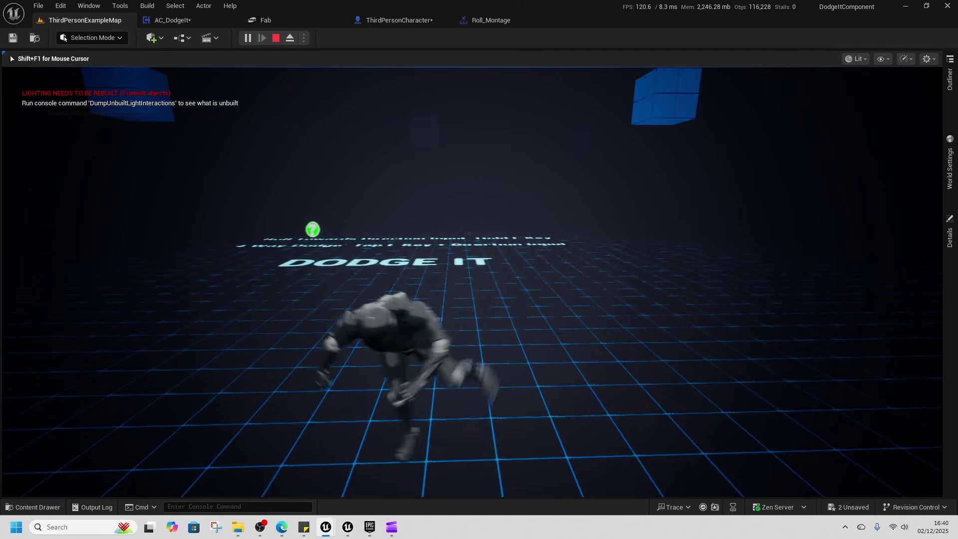
{"action": "key", "text": "w"}
{"action": "key", "text": "f"}
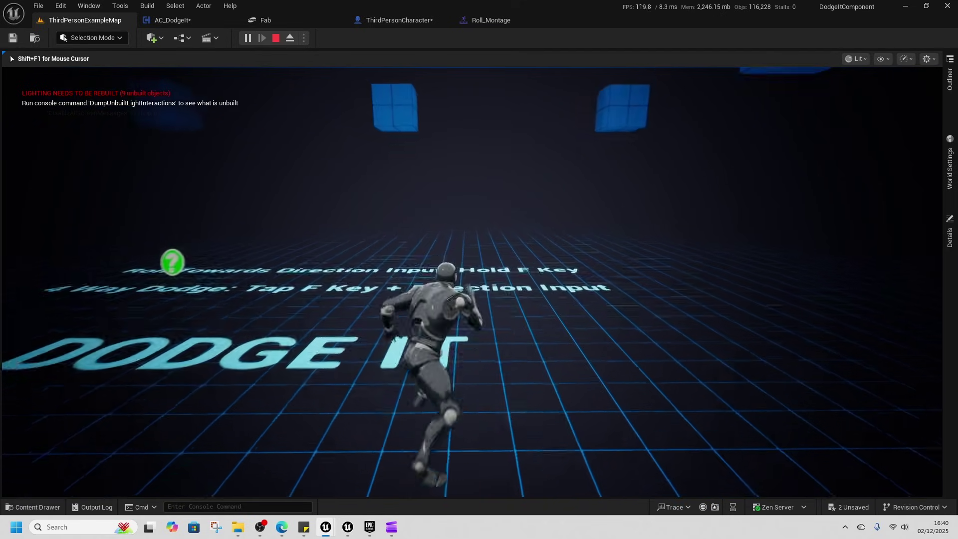
{"action": "key", "text": "f"}
{"action": "key", "text": "f"}
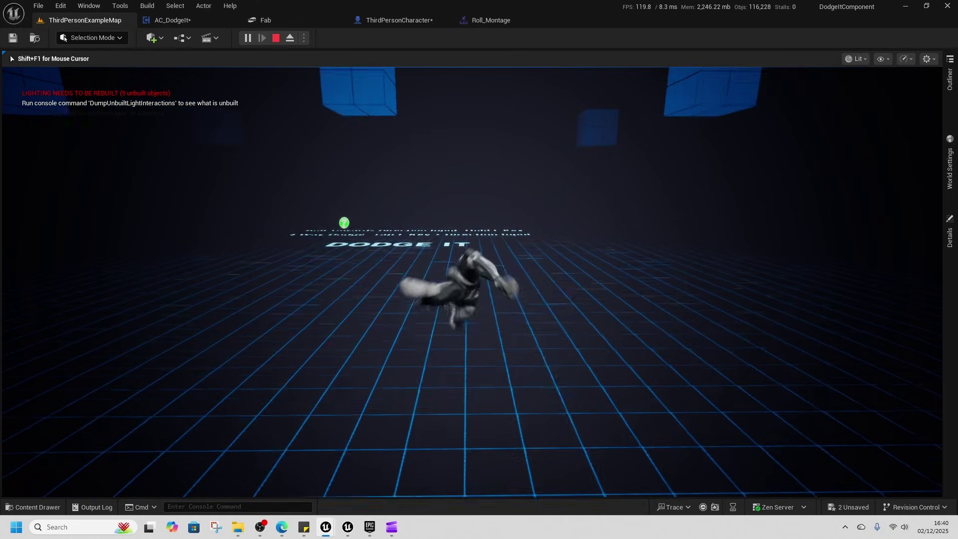
{"action": "key", "text": "w"}
{"action": "key", "text": "f"}
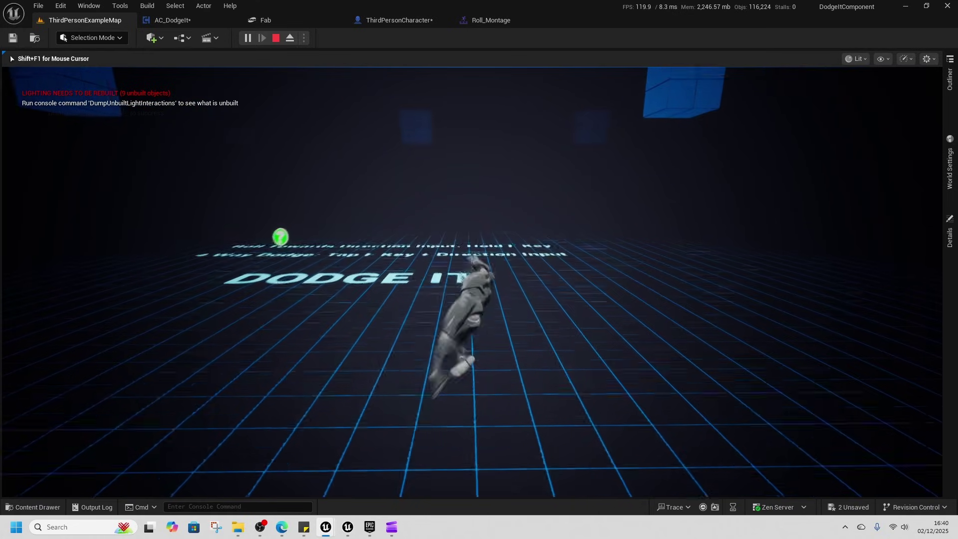
{"action": "key", "text": "shift+F1"}
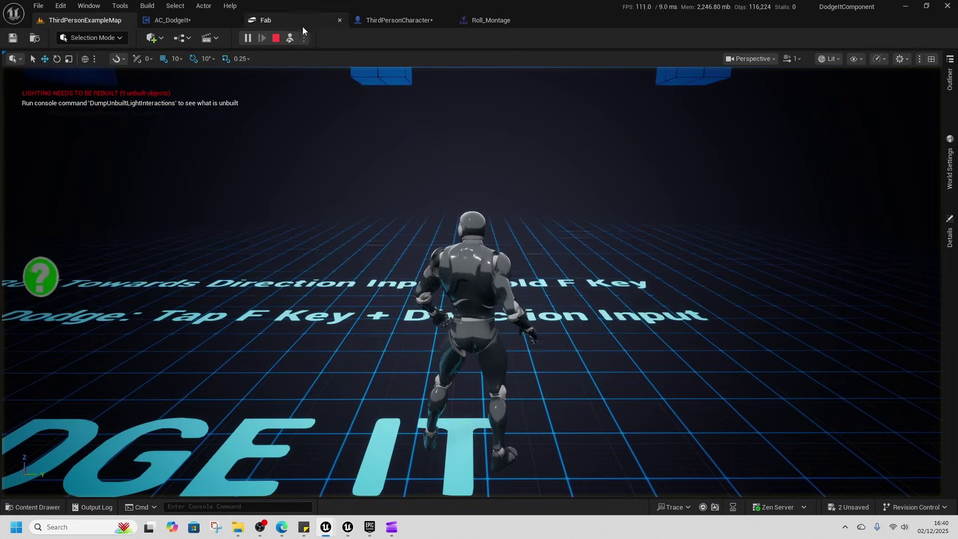
{"action": "left_click", "coordinate": [277, 38]}
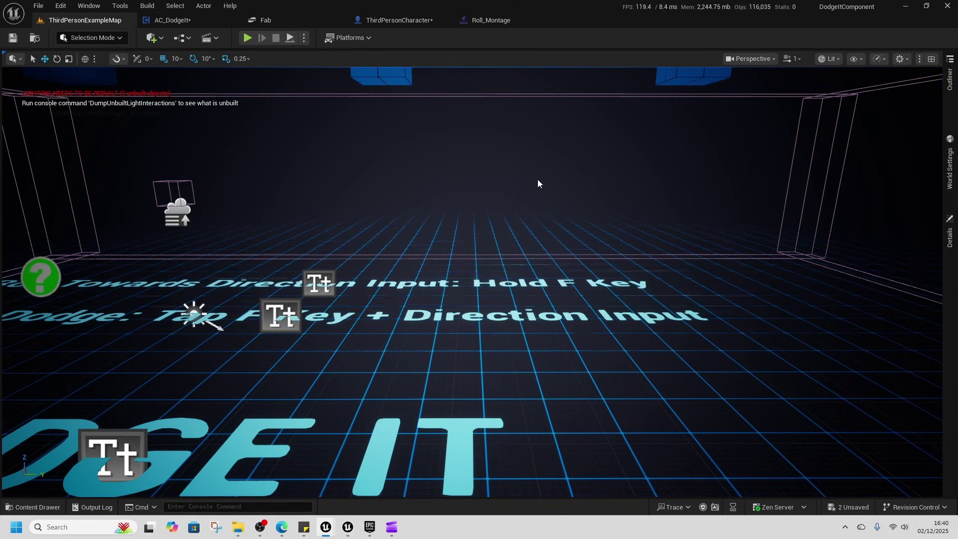